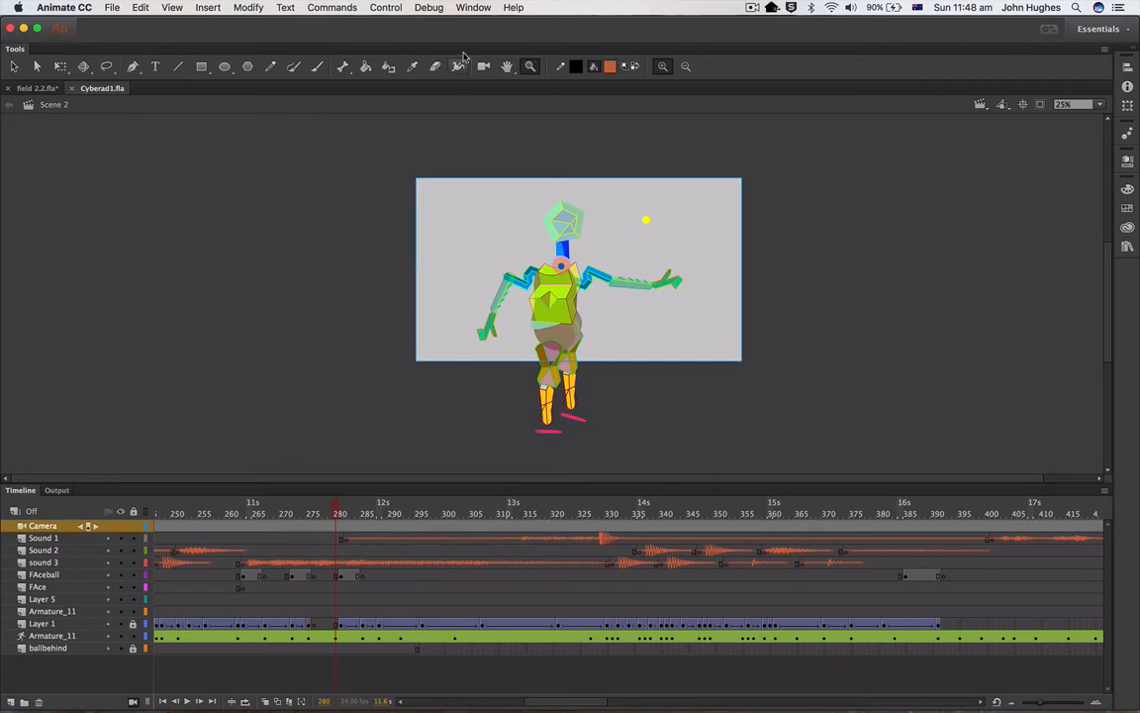
# Step: Open the Color panel to view the solid fill settings, sampling the dark grey #454545 as the fill colour
pyautogui.click(470, 9)
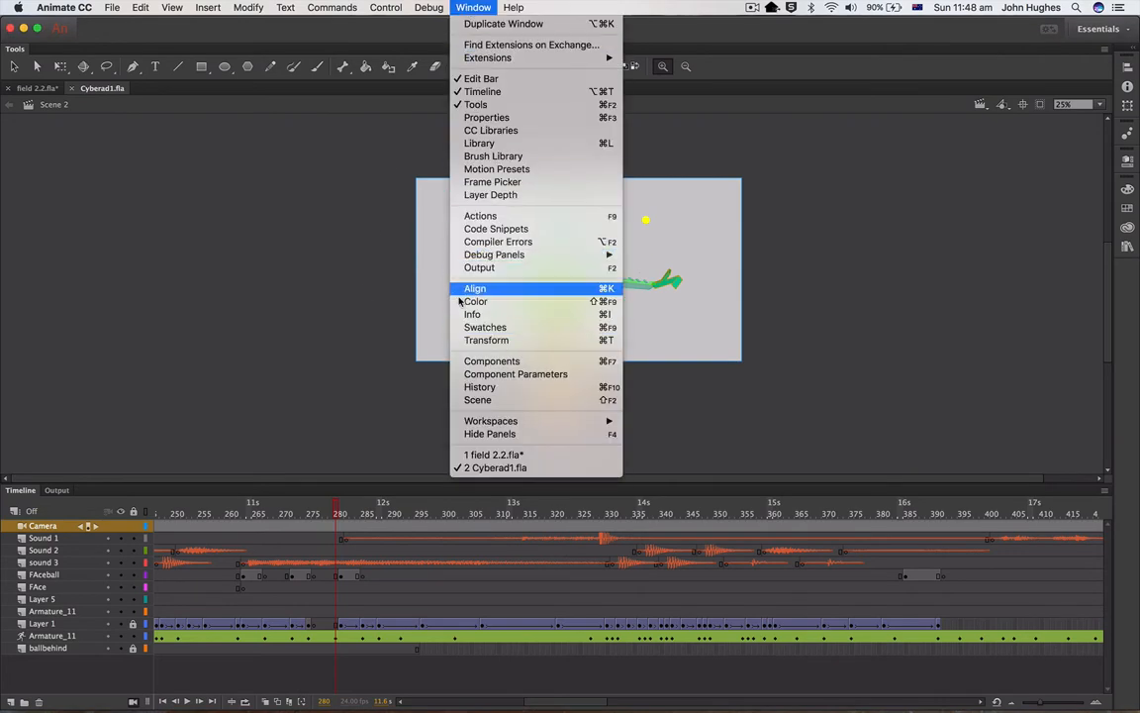
pyautogui.click(889, 226)
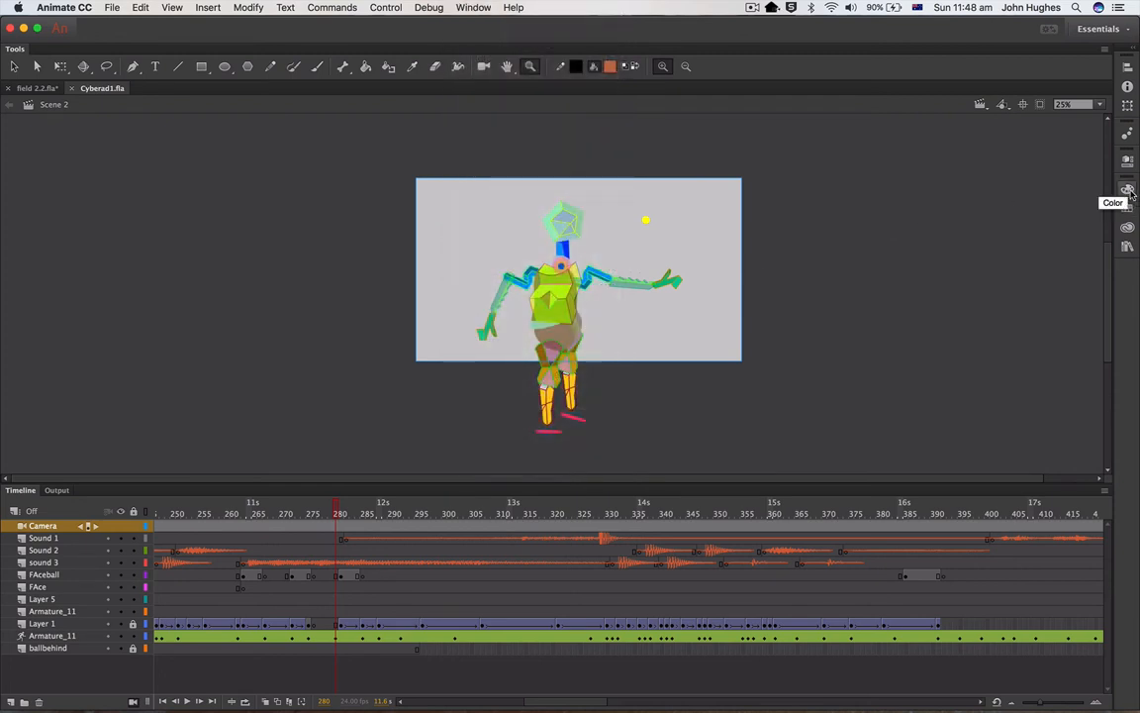
pyautogui.click(1128, 191)
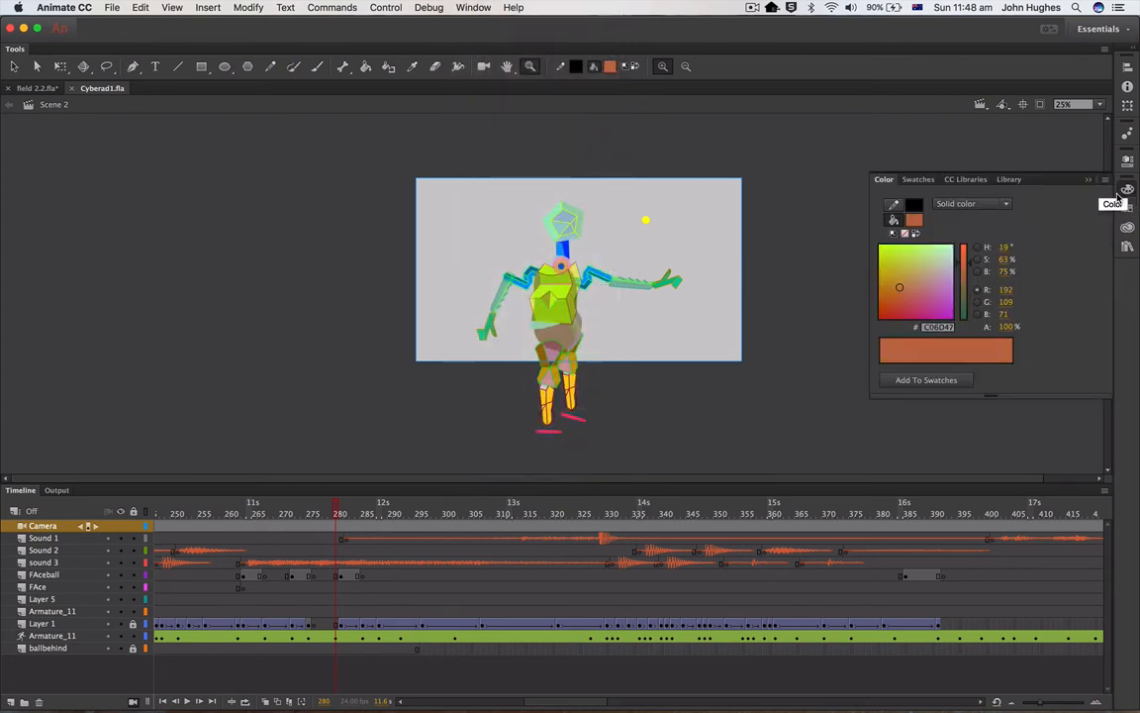
pyautogui.click(611, 69)
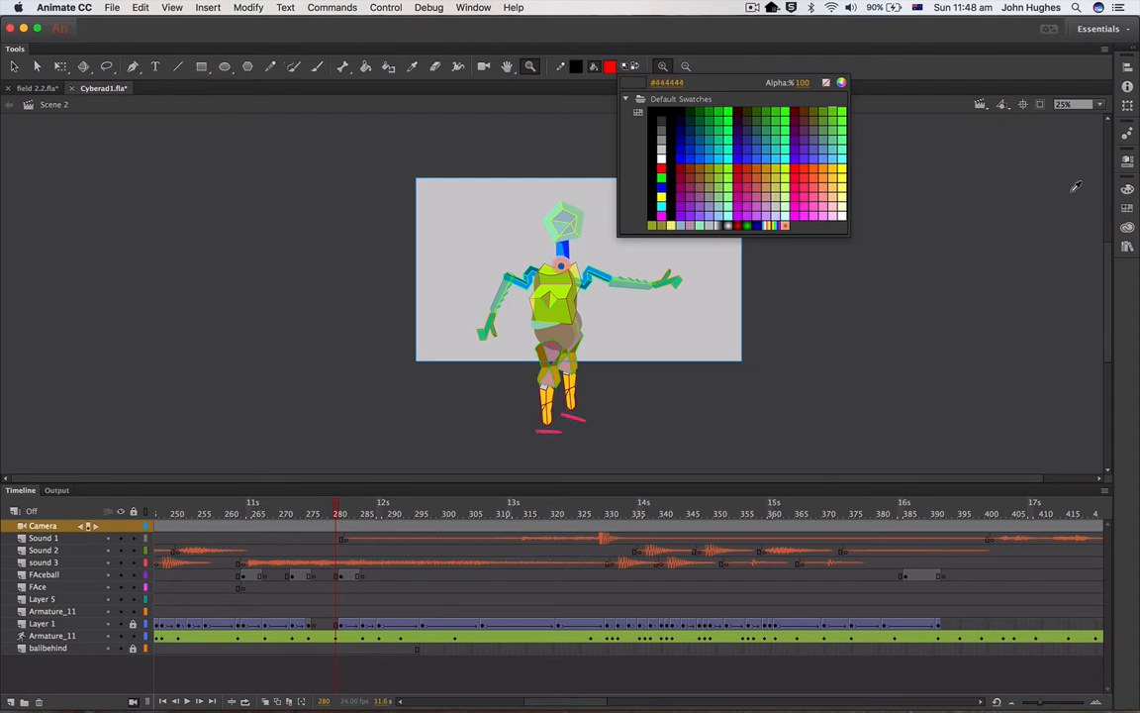
pyautogui.click(1126, 198)
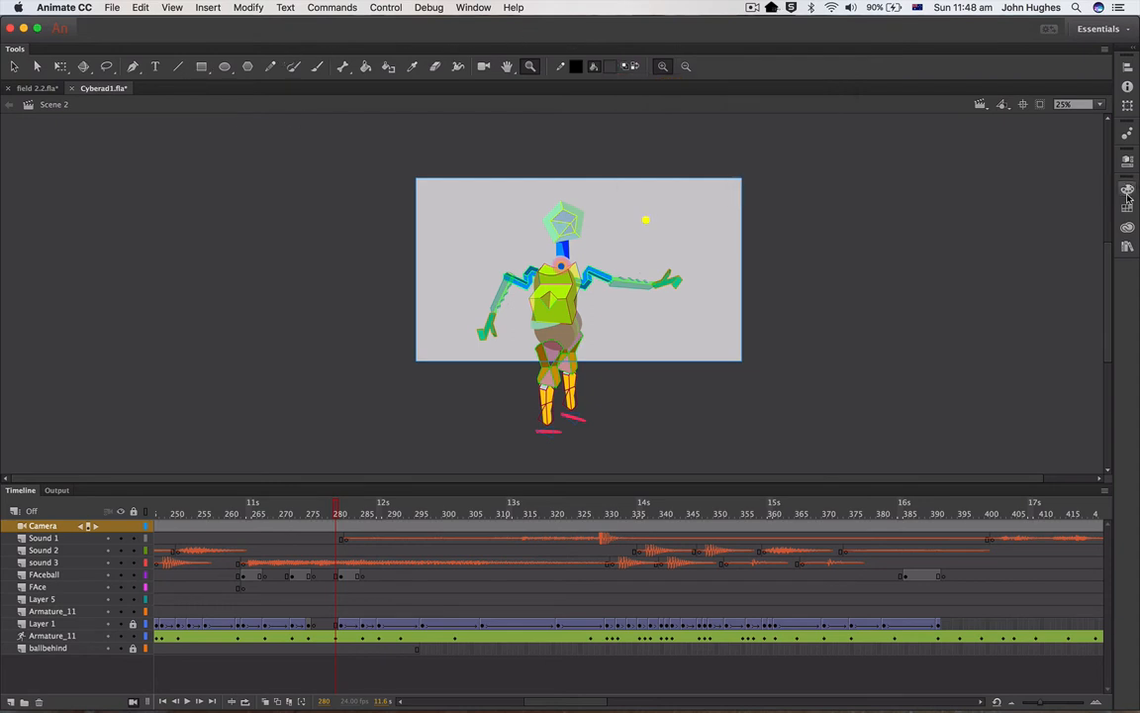
pyautogui.click(1126, 196)
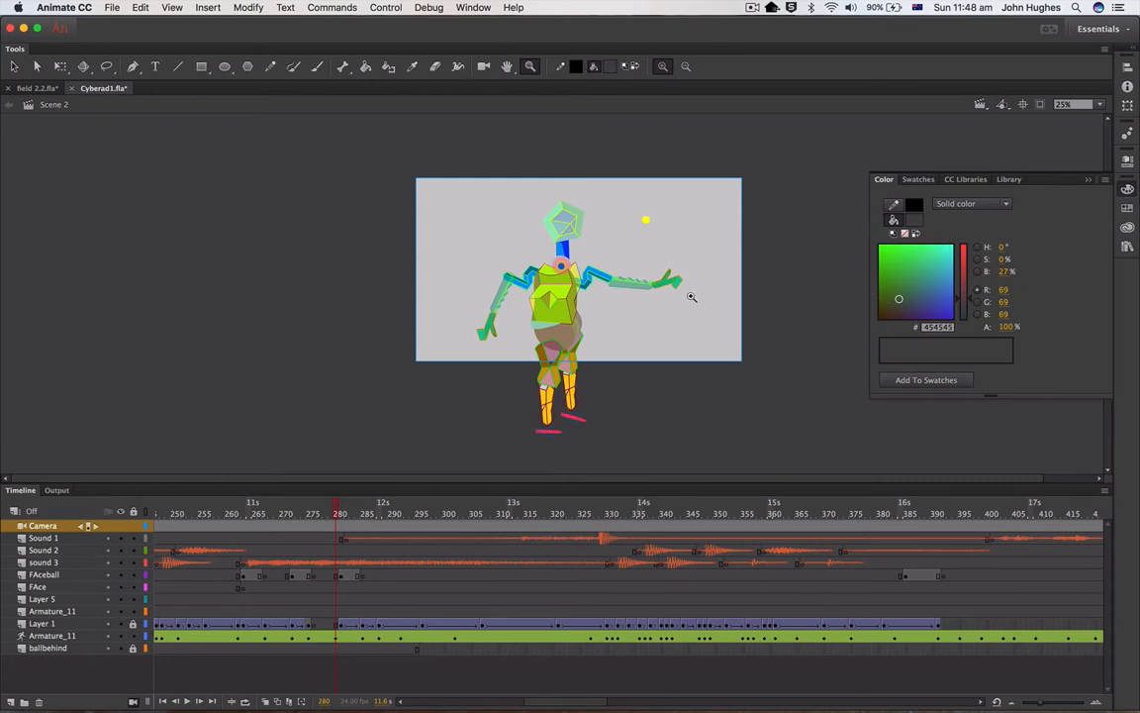
pyautogui.click(572, 268)
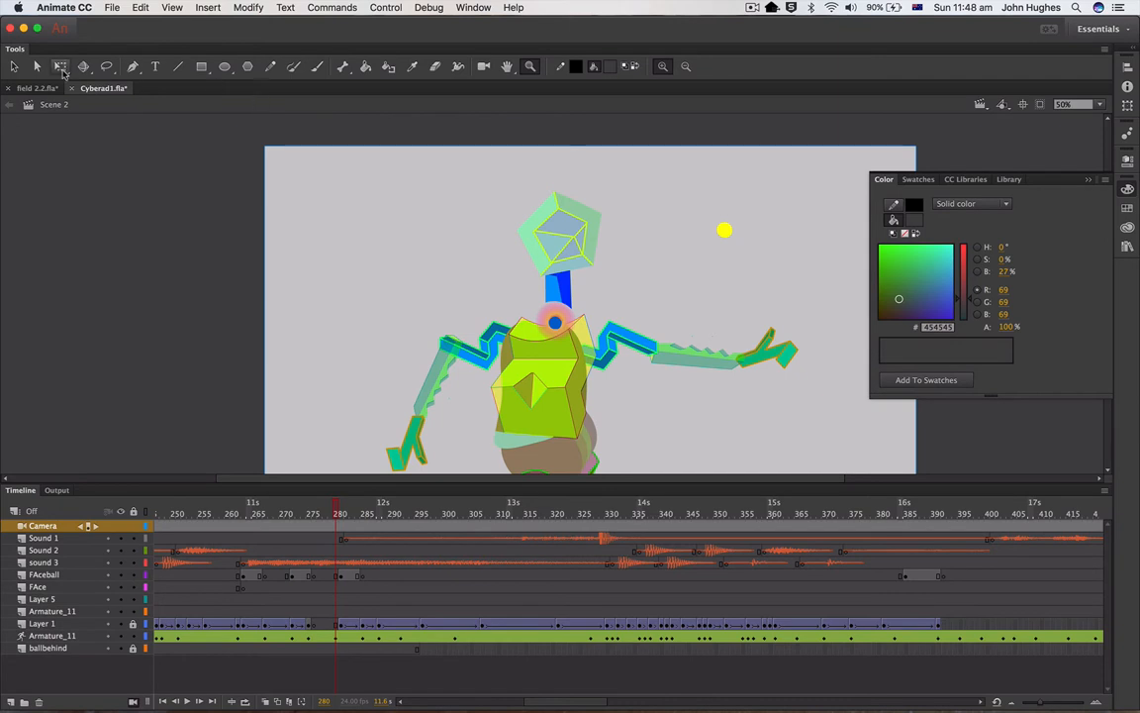
# Step: Switch to field 2.2.fla and open the woman's "head 1 sequence" symbol for editing, with the face in close view
pyautogui.click(35, 88)
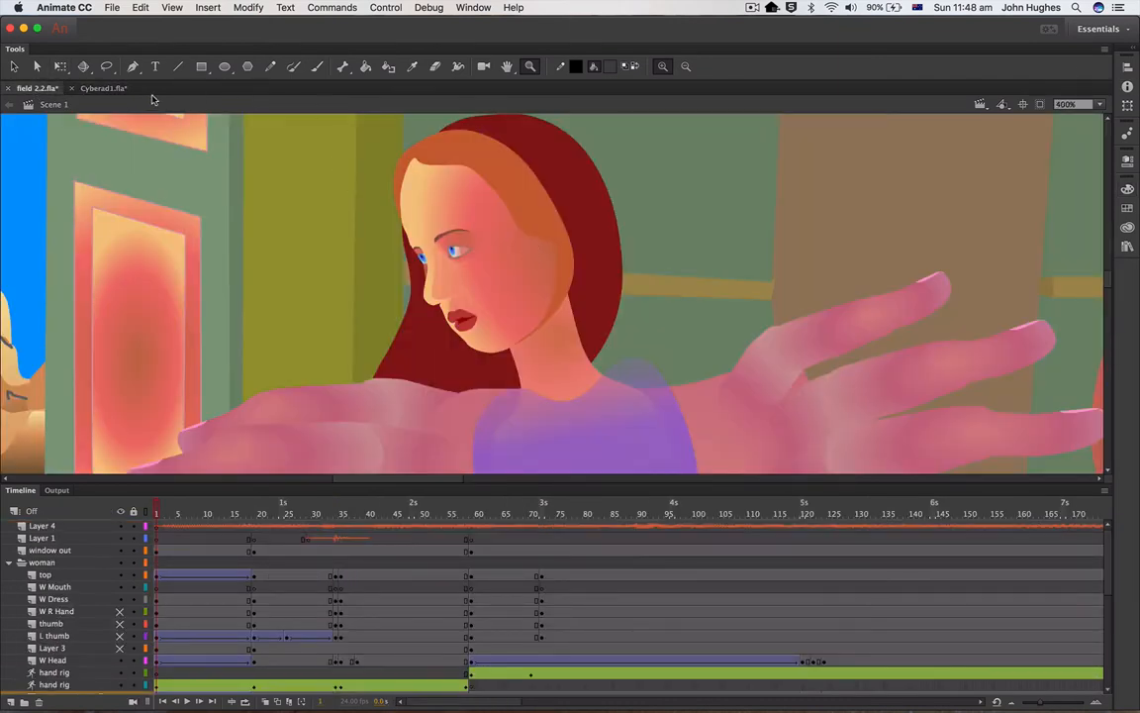
pyautogui.click(10, 62)
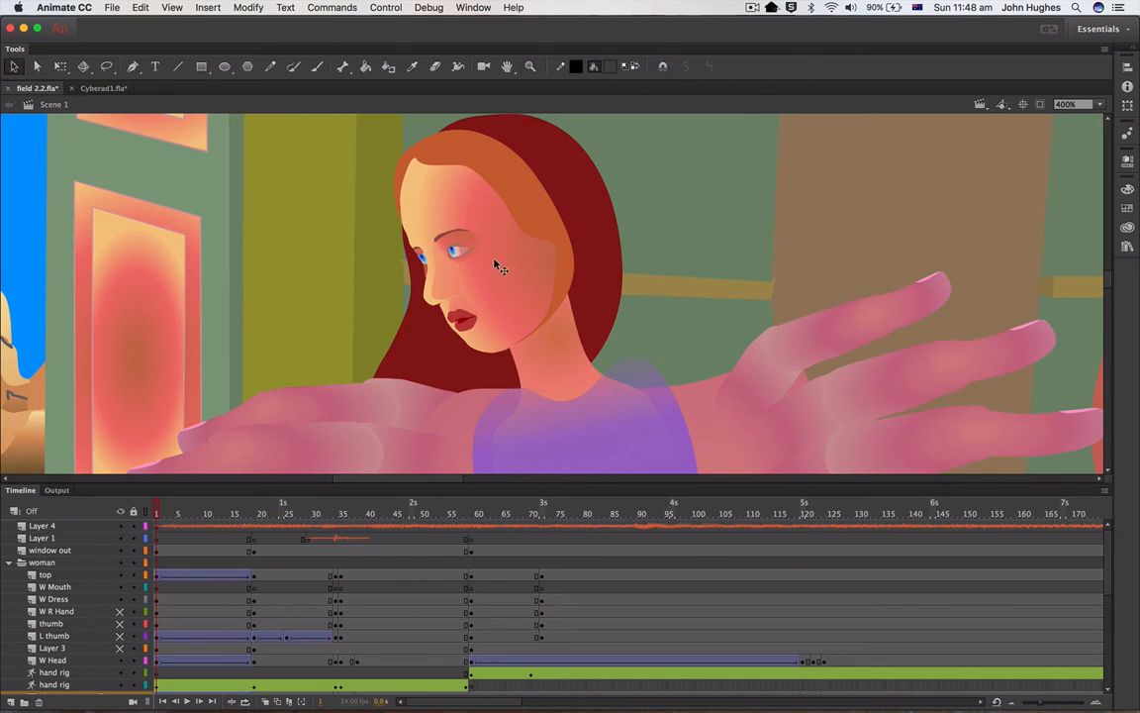
pyautogui.click(512, 275)
pyautogui.doubleClick(512, 275)
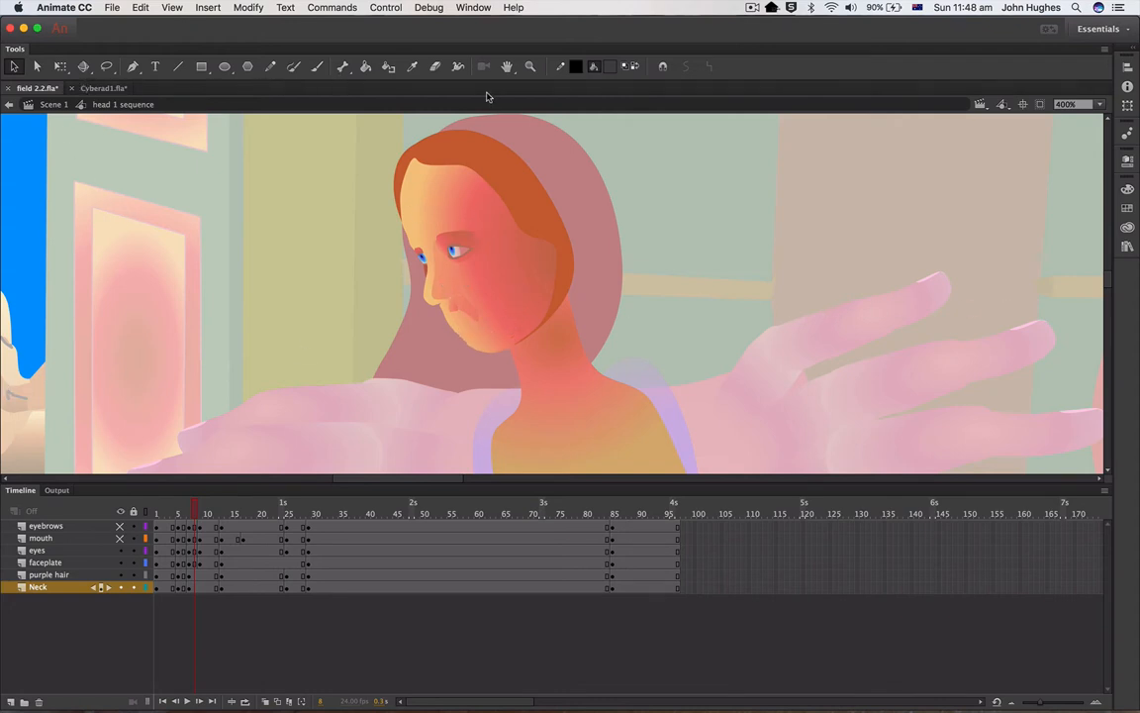
pyautogui.press('z')
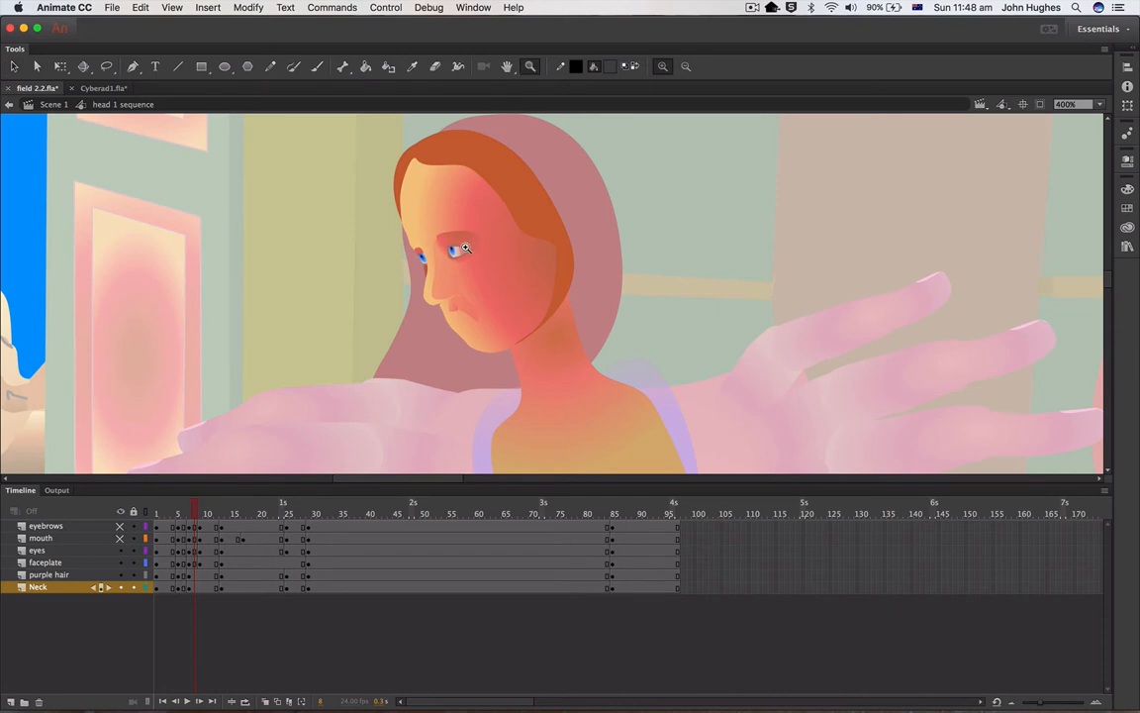
pyautogui.click(431, 232)
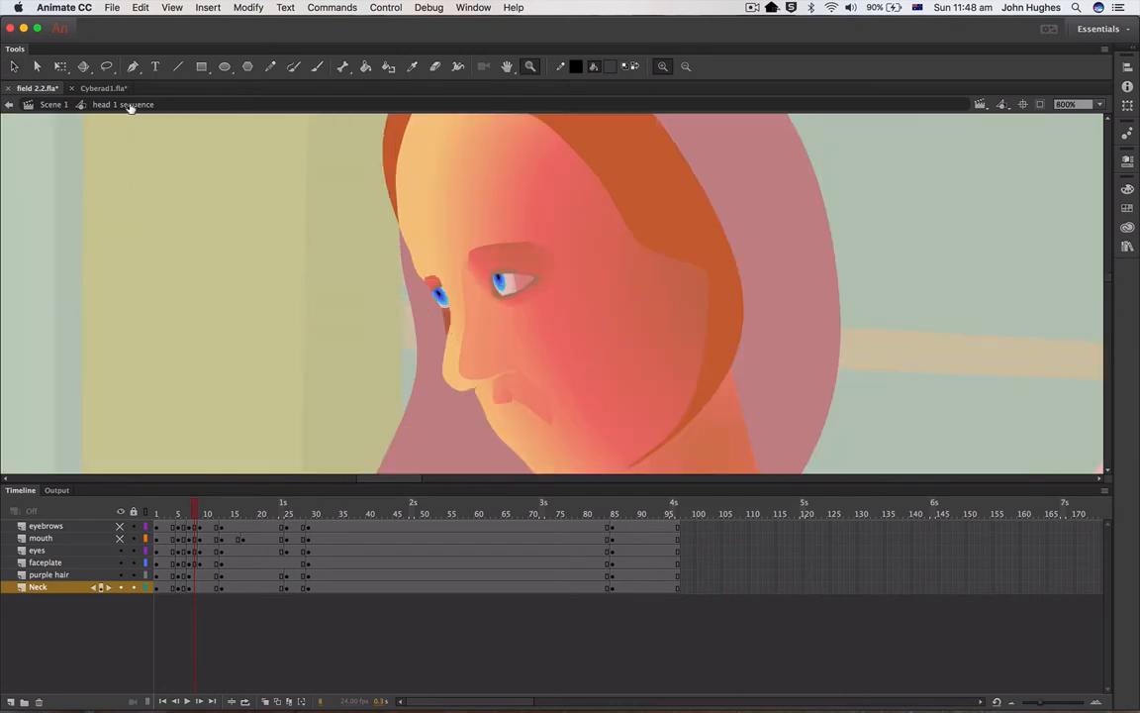
# Step: Move the main face fill on the faceplate layer aside, undo the move and deselect the fill
pyautogui.click(14, 66)
pyautogui.click(638, 339)
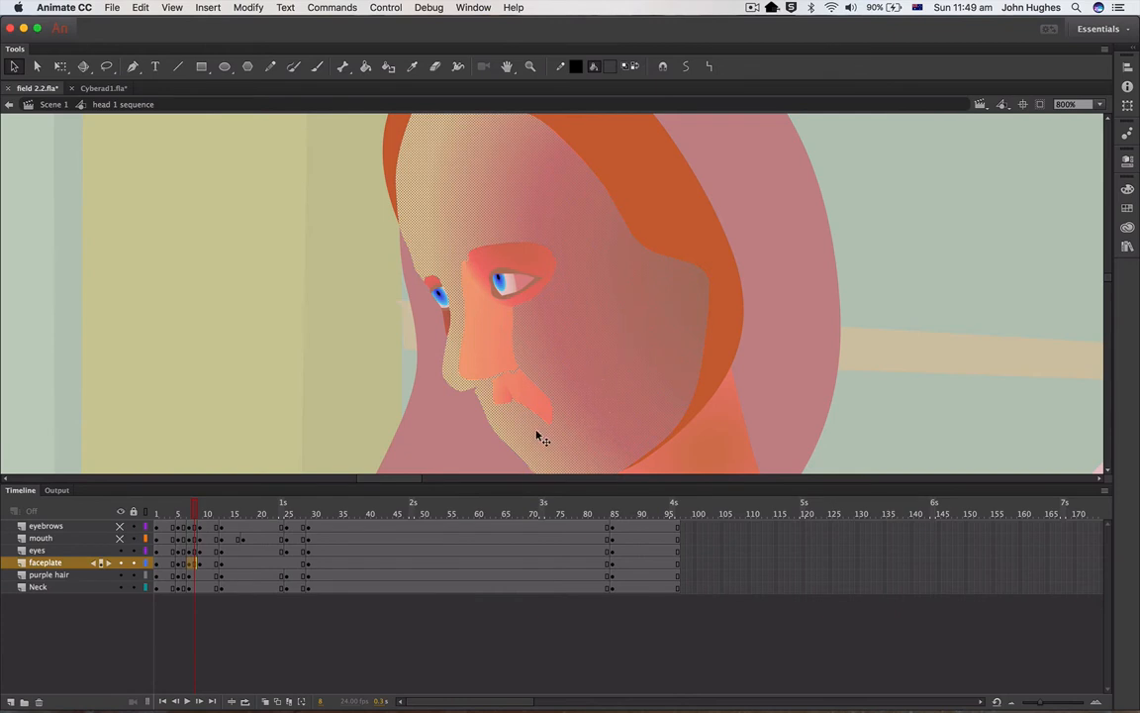
pyautogui.moveTo(593, 344); pyautogui.dragTo(779, 344)
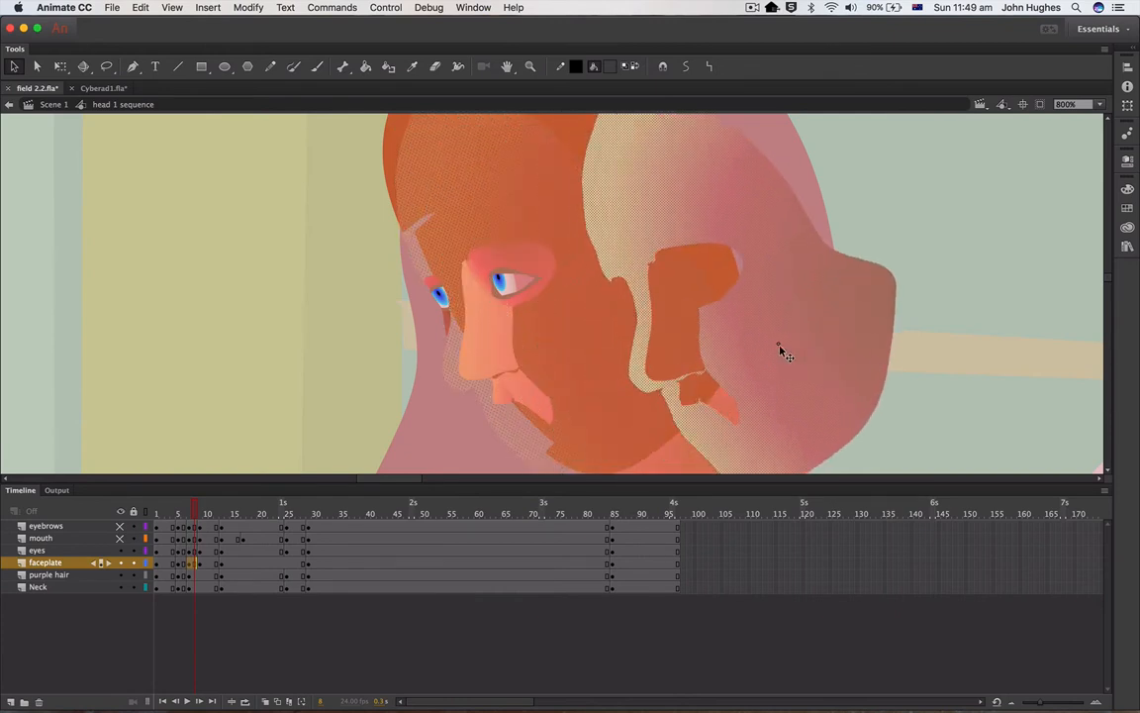
pyautogui.press('super+z')
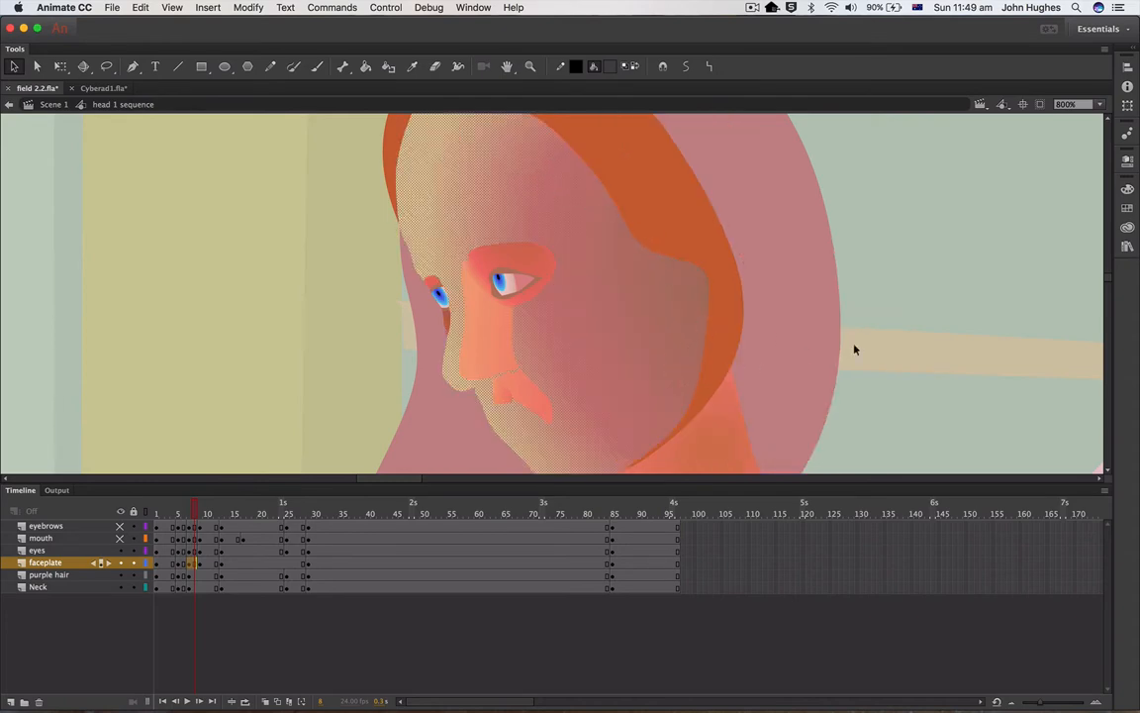
pyautogui.click(920, 351)
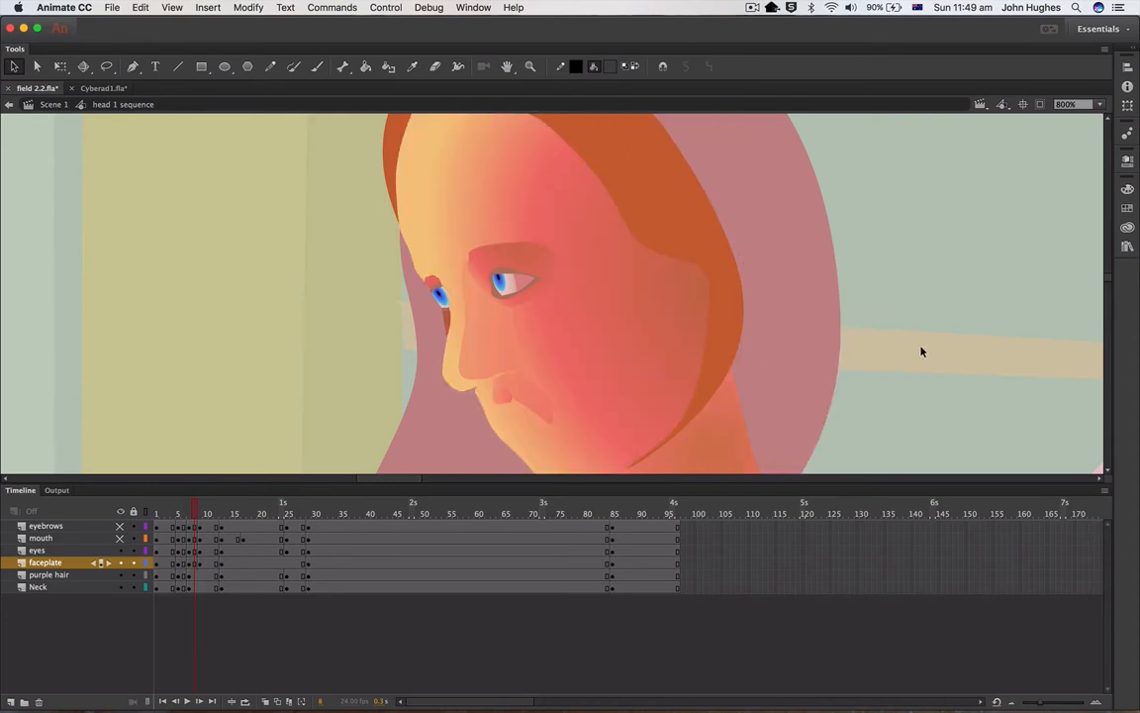
# Step: Inspect the separate shading shapes of the faceplate by selecting the eye socket, nose, nostril and upper lip fills in turn
pyautogui.click(541, 269)
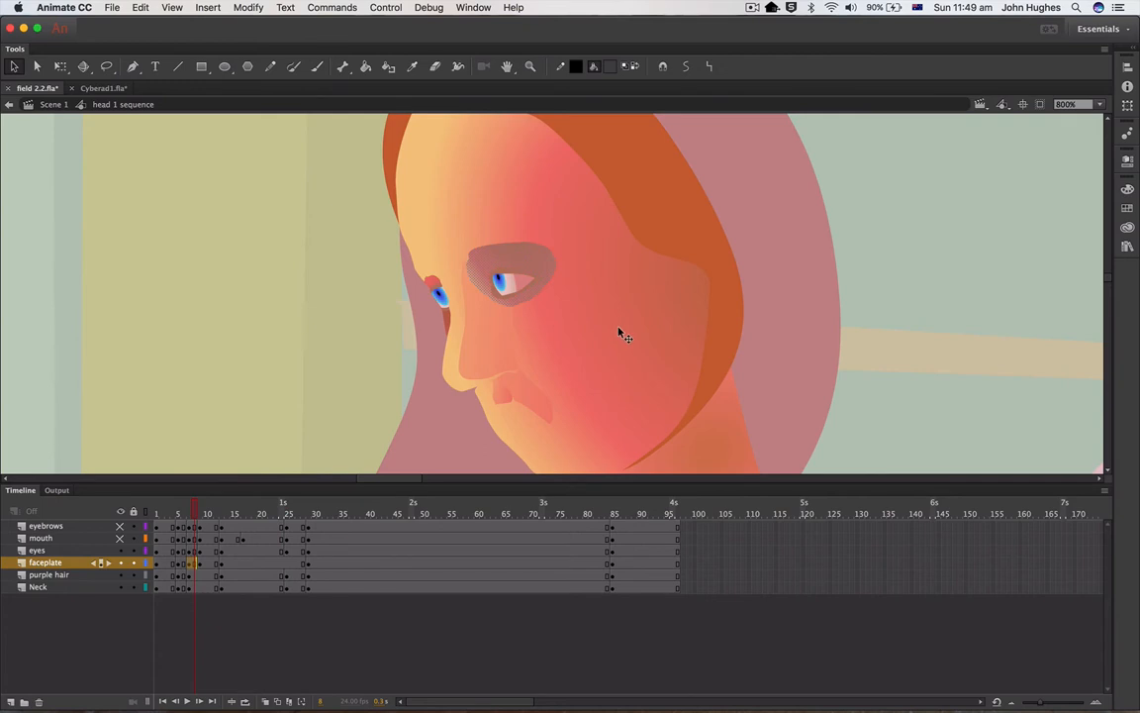
pyautogui.click(482, 349)
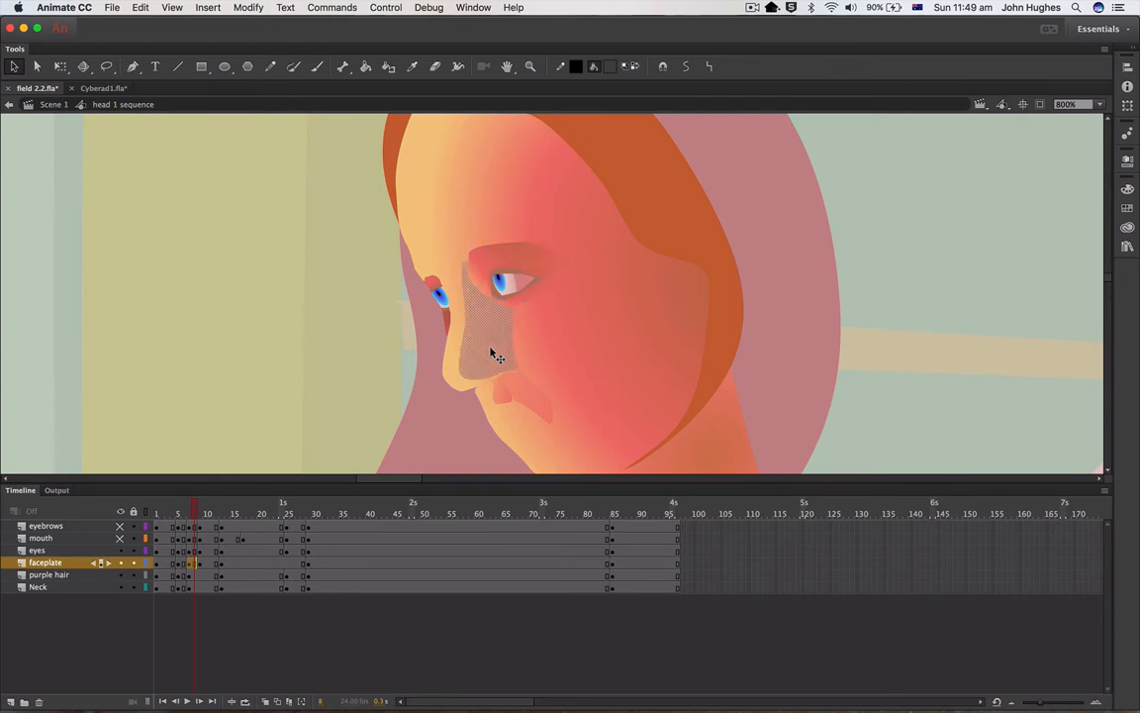
pyautogui.click(503, 396)
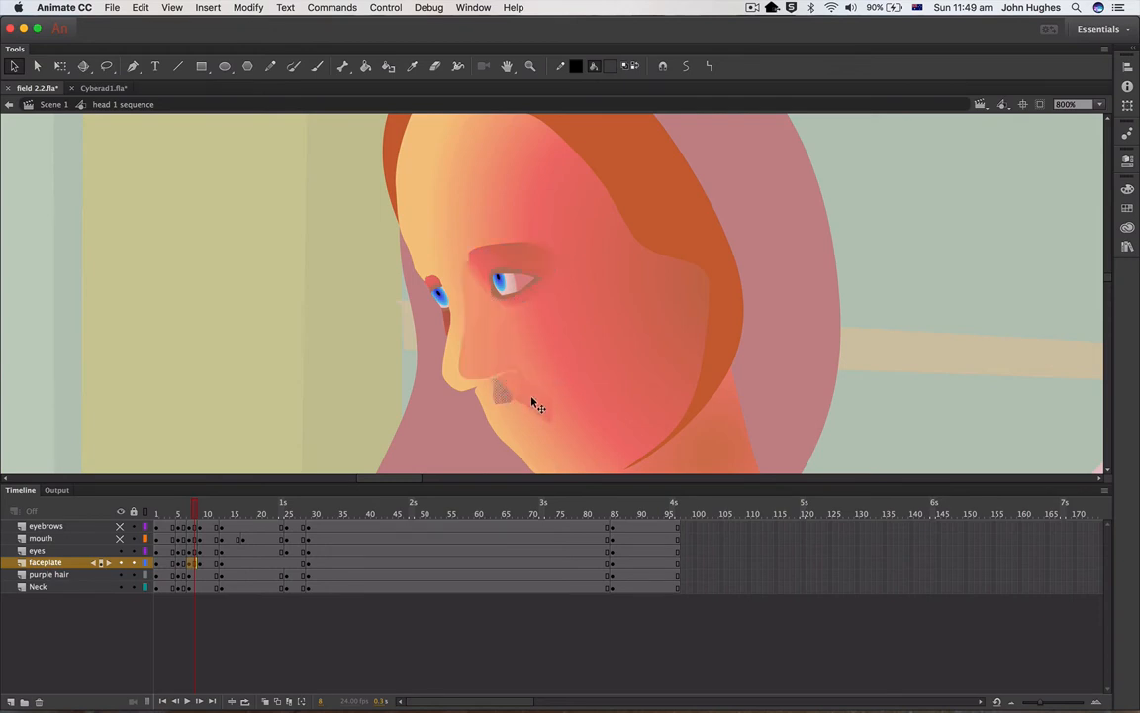
pyautogui.click(531, 398)
pyautogui.click(481, 344)
pyautogui.click(356, 340)
# Step: Activate the Gradient Transform Tool and display the radial gradient controls of the main face fill
pyautogui.click(1129, 109)
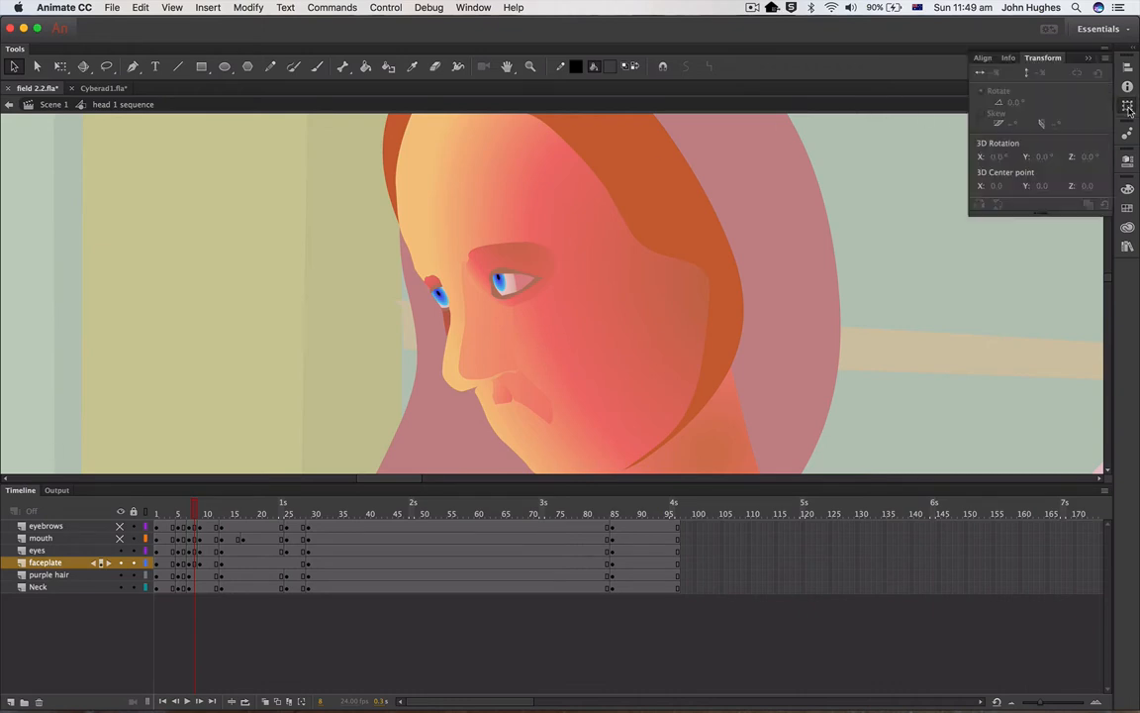
pyautogui.click(1127, 107)
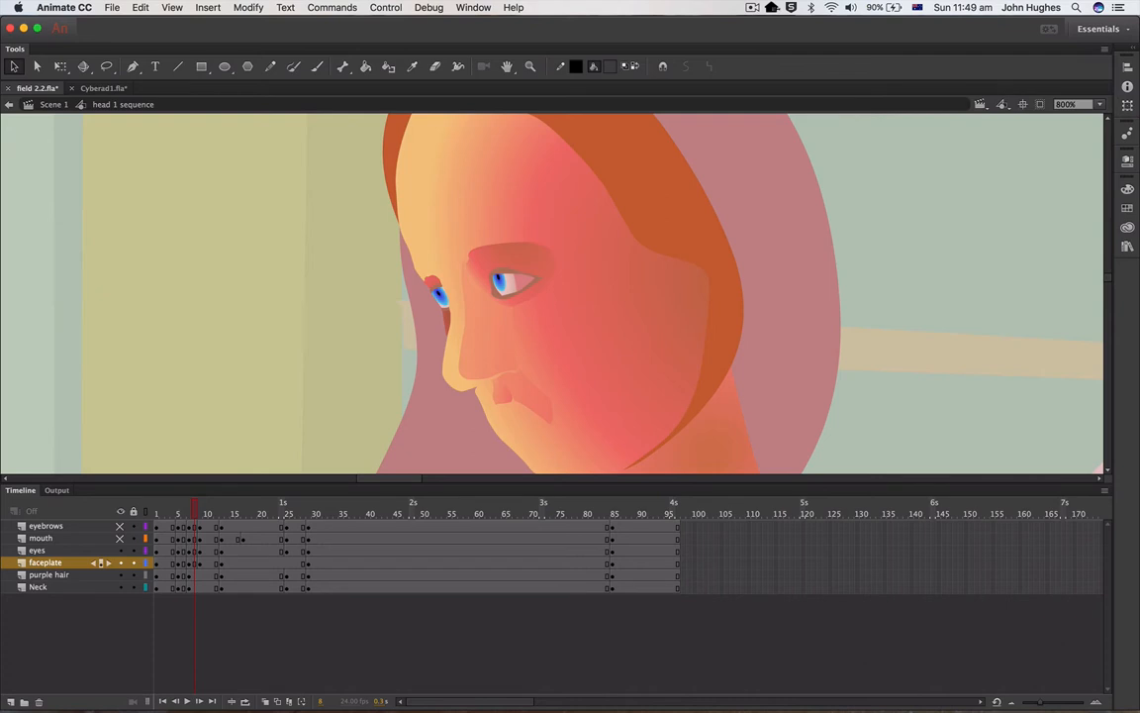
pyautogui.click(60, 66)
pyautogui.click(68, 74)
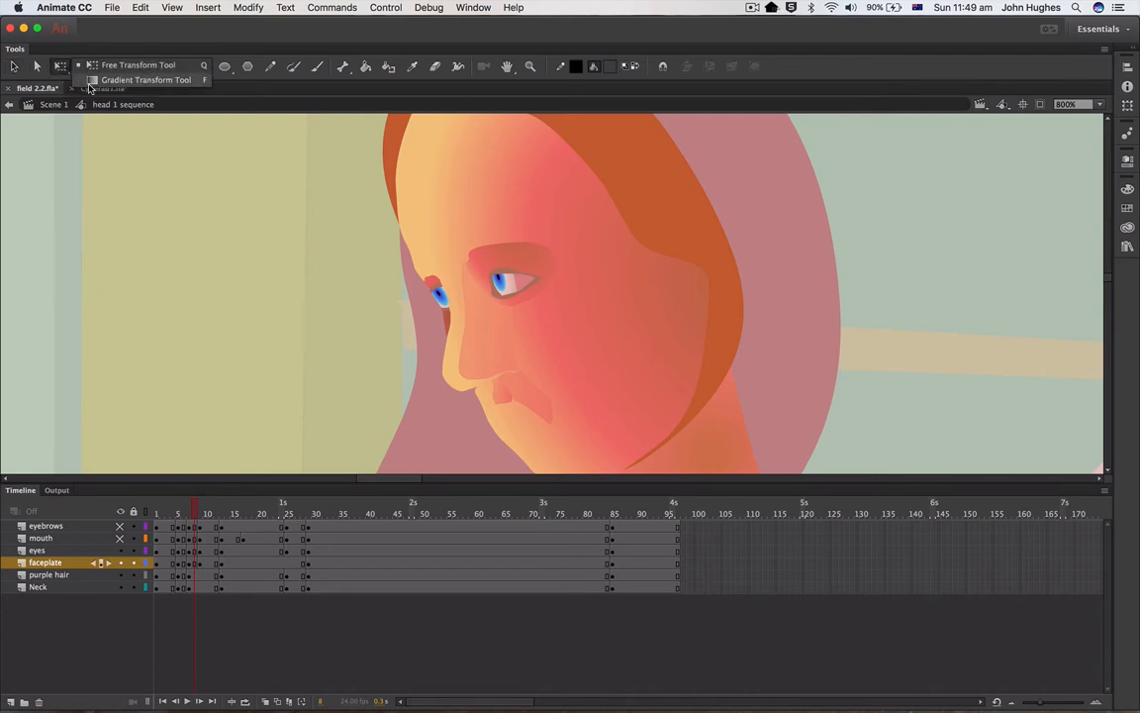
pyautogui.click(90, 79)
pyautogui.click(606, 327)
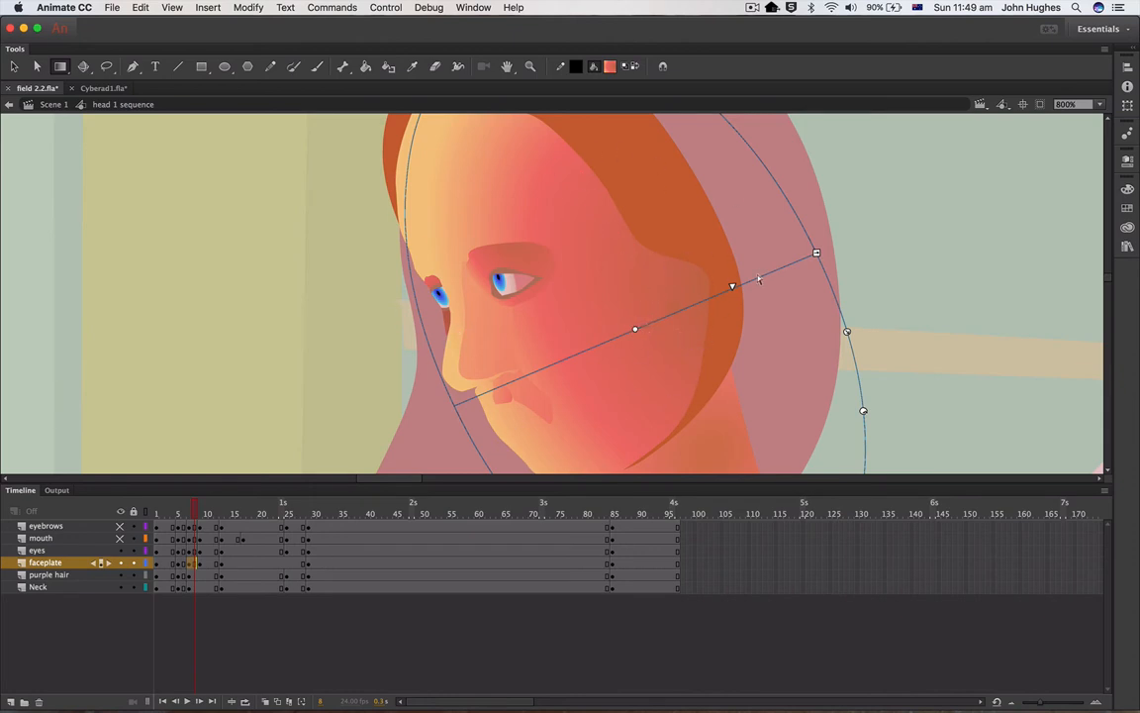
# Step: Shift the centre of the main face fill's radial gradient toward the back of the head, undo the change and deselect
pyautogui.click(529, 66)
pyautogui.keyDown('alt'); pyautogui.click(460, 254); pyautogui.keyUp('alt')
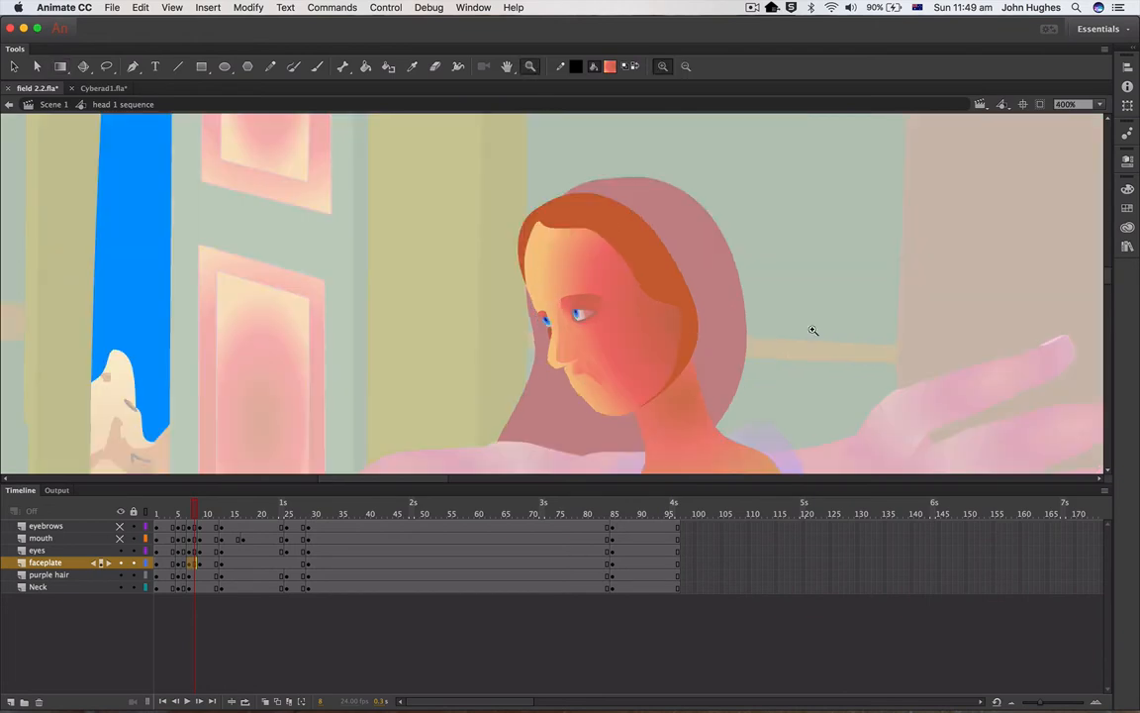
pyautogui.click(61, 66)
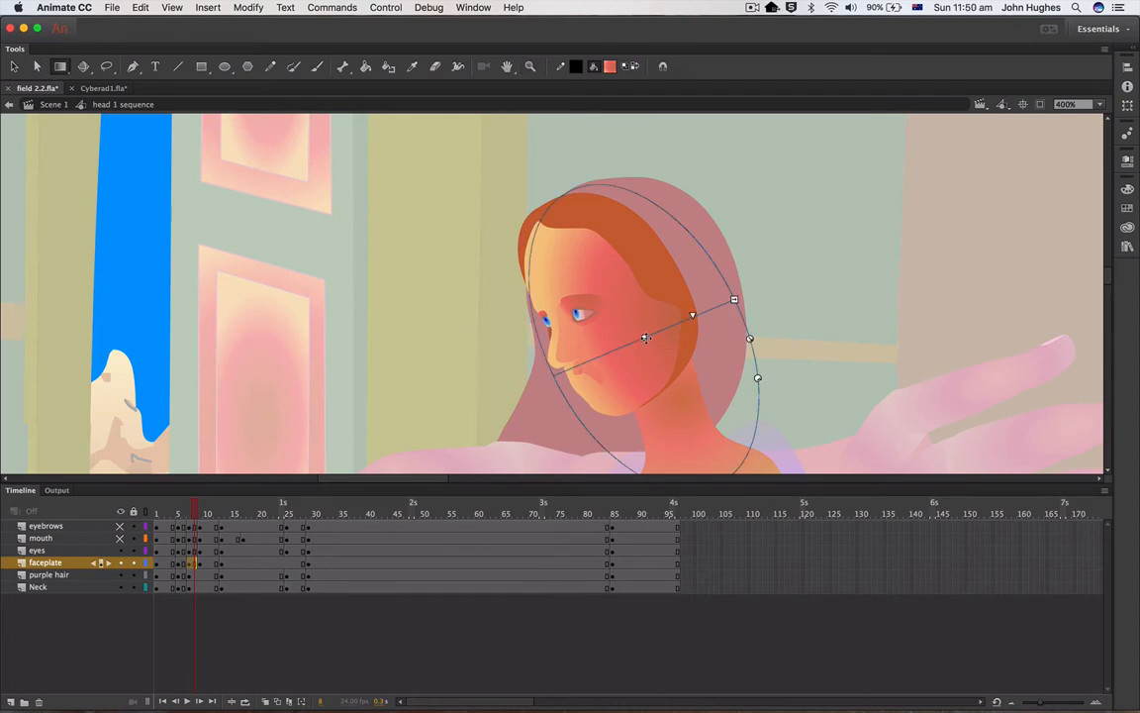
pyautogui.moveTo(646, 337); pyautogui.dragTo(674, 327)
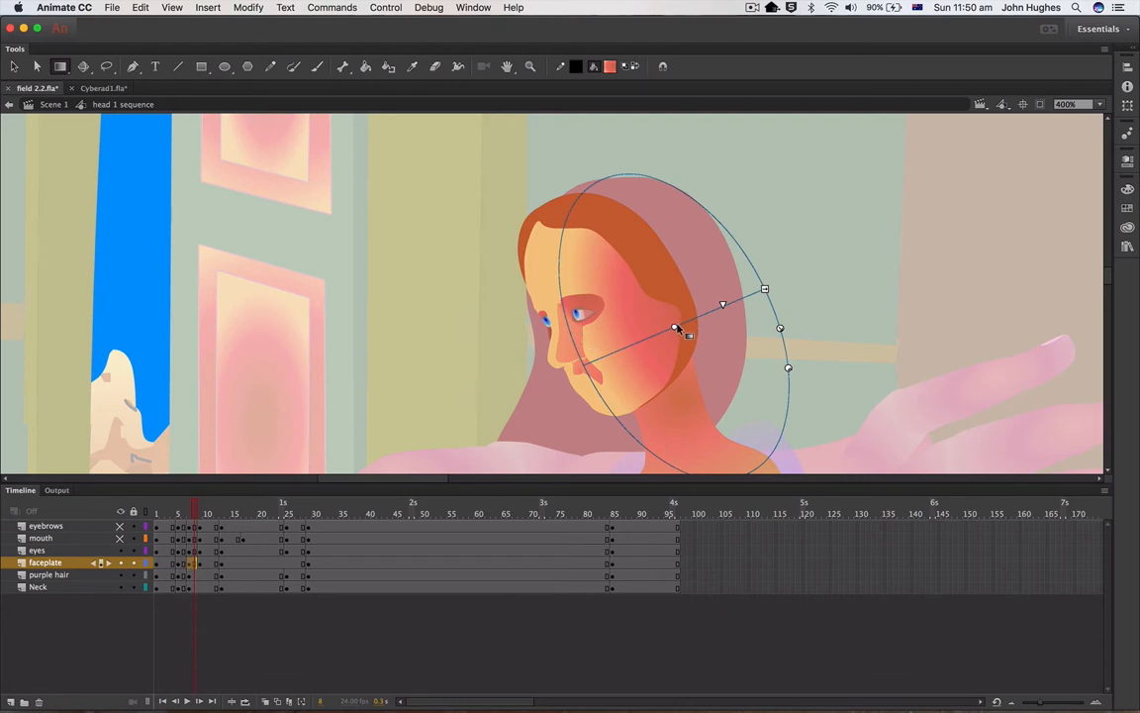
pyautogui.press('super+z')
pyautogui.press('super+z')
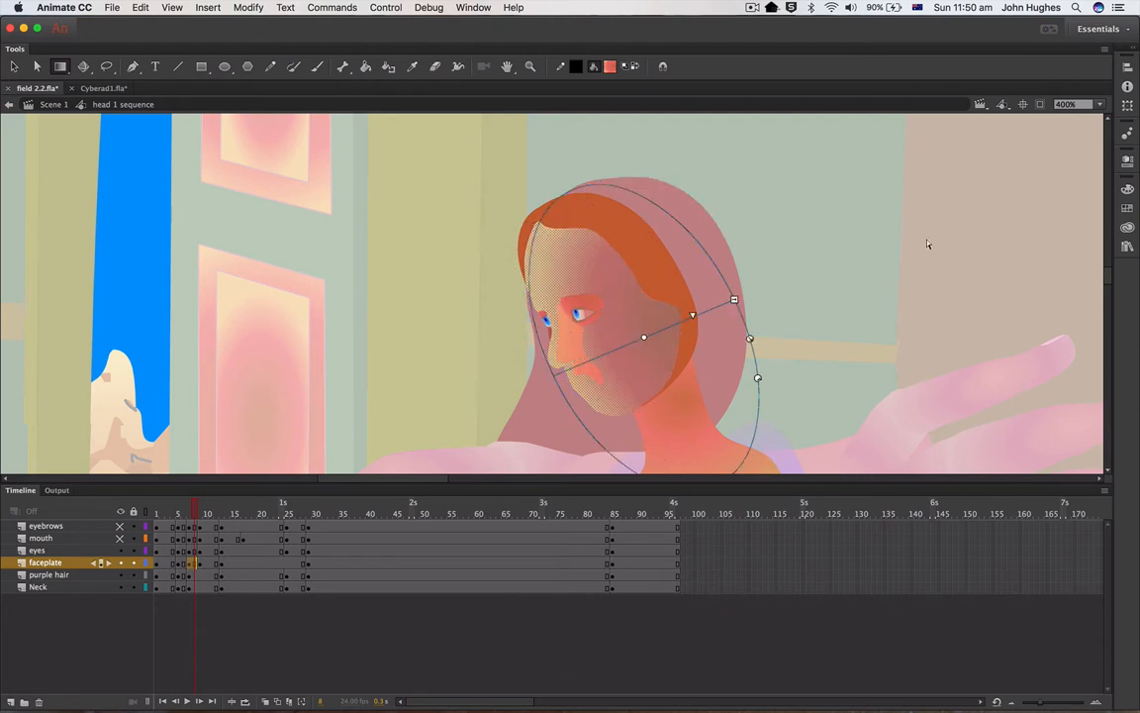
pyautogui.click(928, 244)
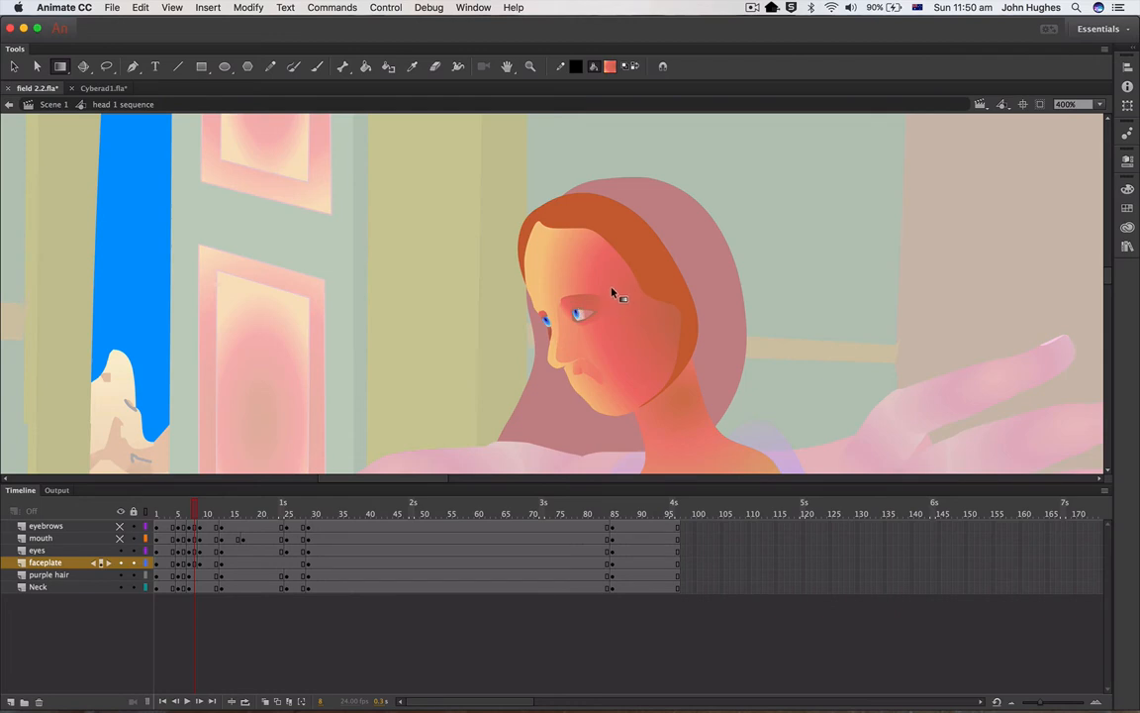
# Step: Slightly widen the radial gradient of the eye socket shading and check the gradient of the shading near the mouth
pyautogui.click(575, 316)
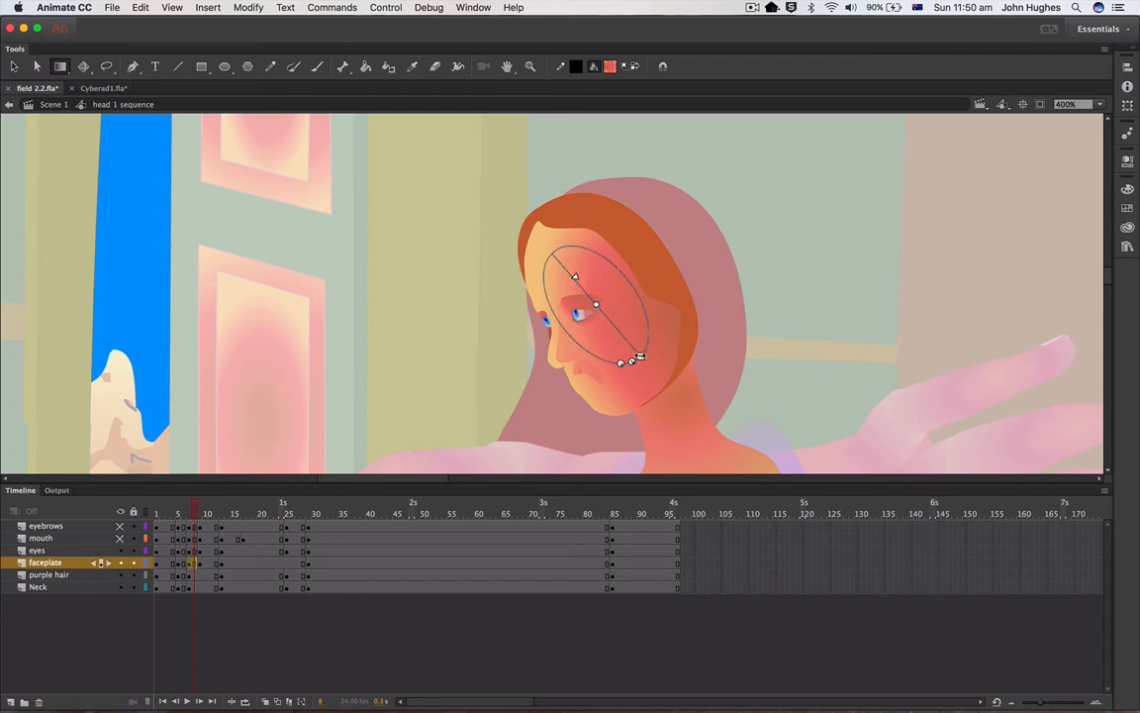
pyautogui.moveTo(640, 356)
pyautogui.mouseDown()
pyautogui.moveTo(614, 323)
pyautogui.moveTo(656, 349)
pyautogui.mouseUp()
pyautogui.click(833, 282)
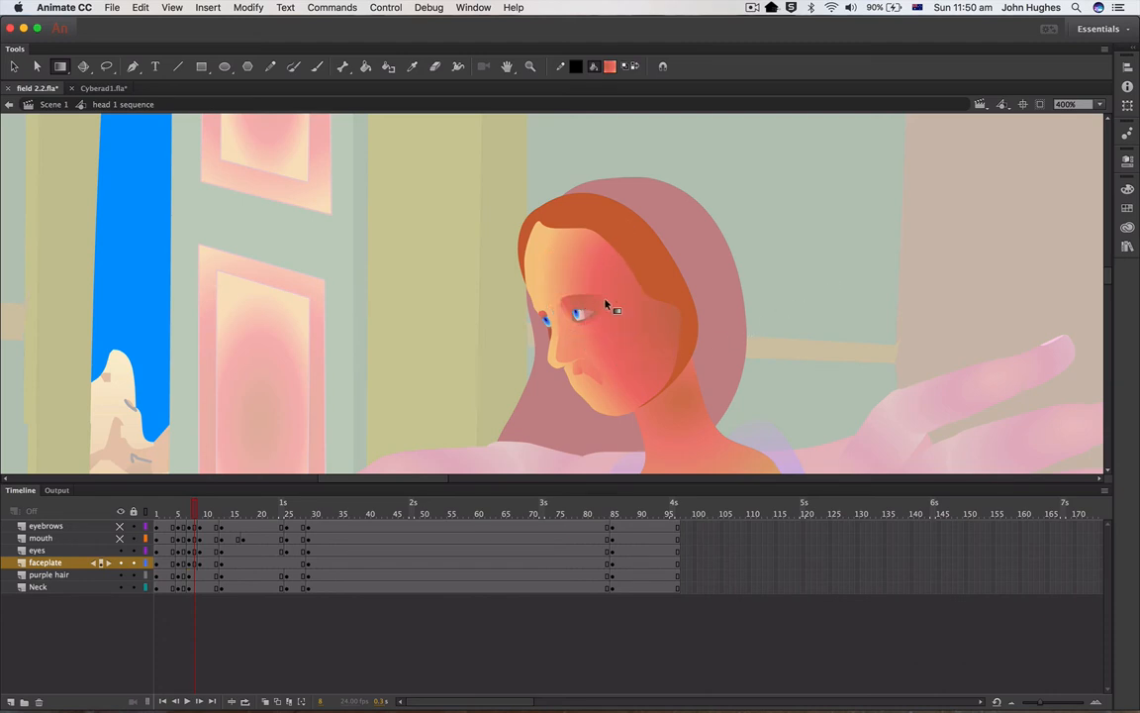
pyautogui.click(600, 379)
pyautogui.click(980, 226)
# Step: Switch to Cyberad1.fla, select the figure's neck and move the playhead to frame 475
pyautogui.click(101, 88)
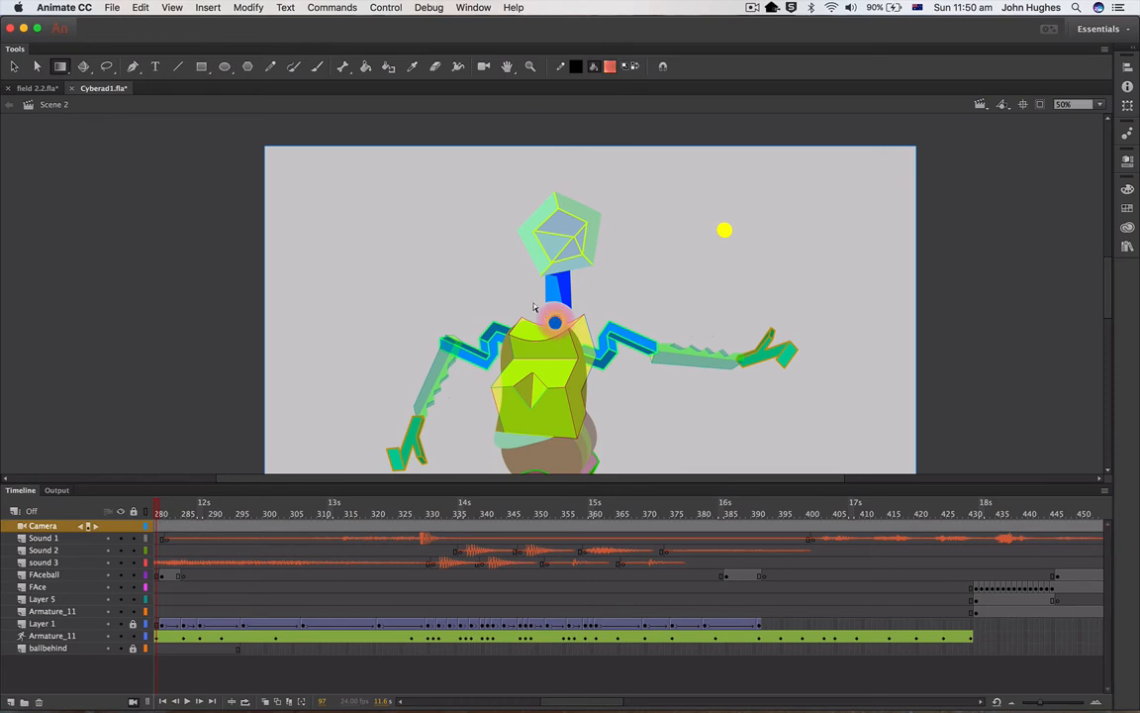
pyautogui.click(13, 66)
pyautogui.click(554, 319)
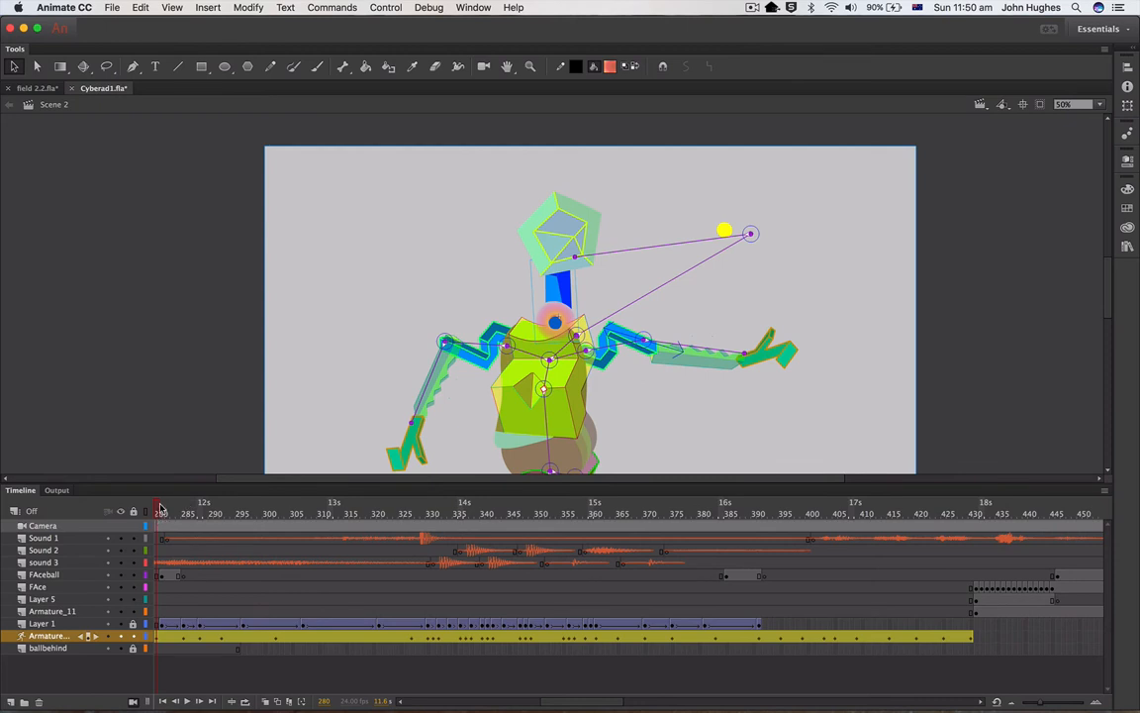
pyautogui.moveTo(161, 509); pyautogui.dragTo(975, 643)
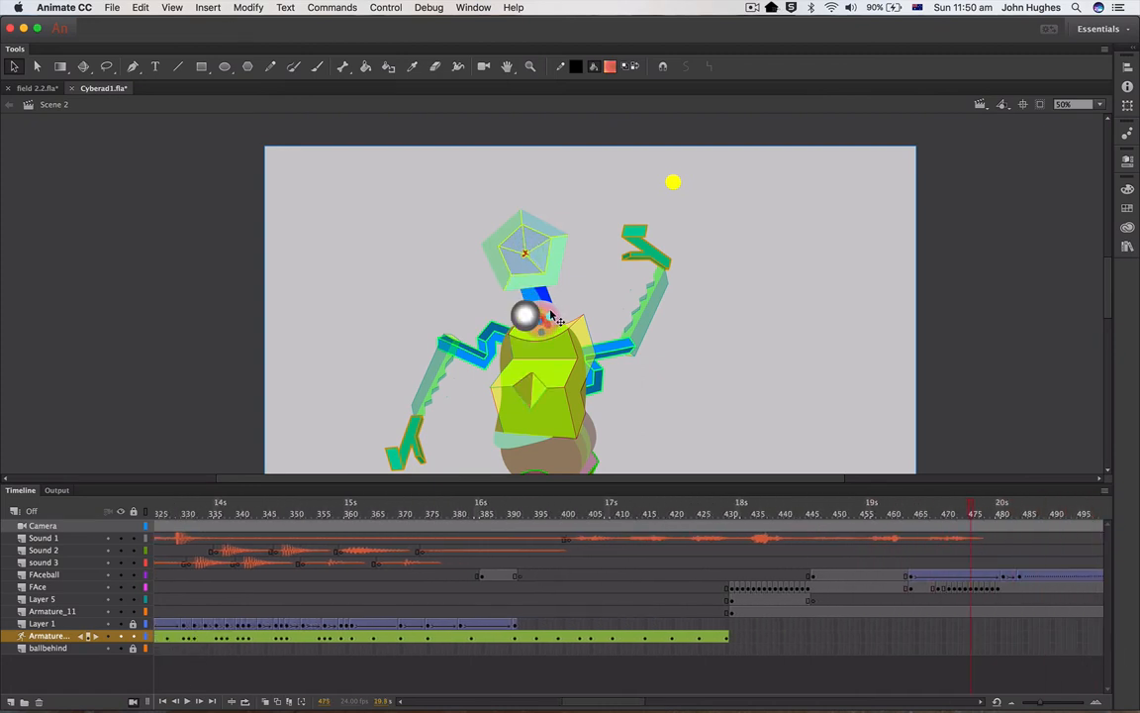
# Step: Open the figure's neck symbol for editing and enlarge the view of its glowing base to 200%
pyautogui.doubleClick(551, 314)
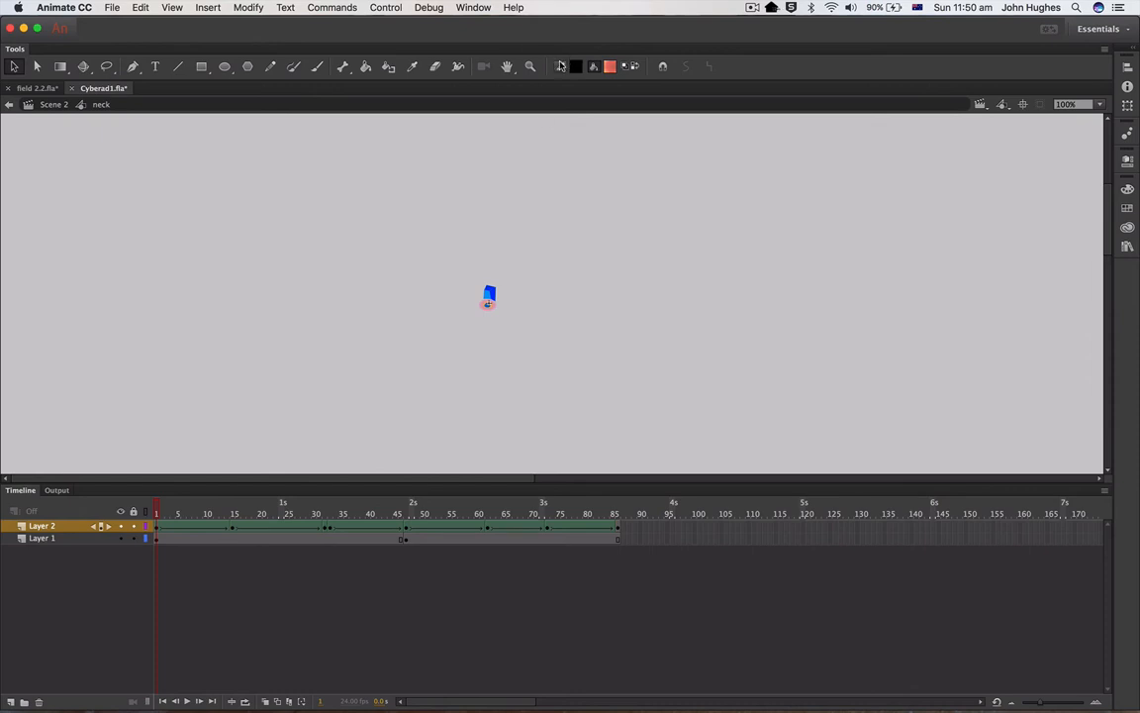
pyautogui.click(530, 67)
pyautogui.click(488, 307)
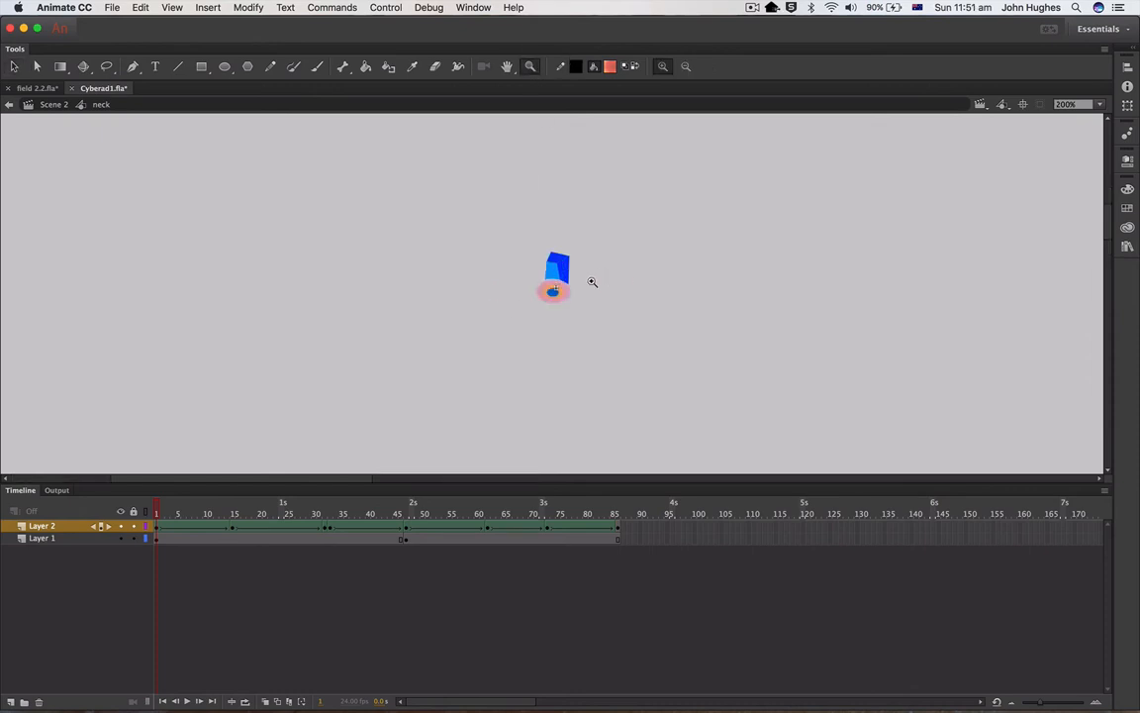
# Step: Scrub back and forth through the animation of the neck's glowing base, inspecting its shapes at frames 33 and 48
pyautogui.click(591, 283)
pyautogui.click(536, 315)
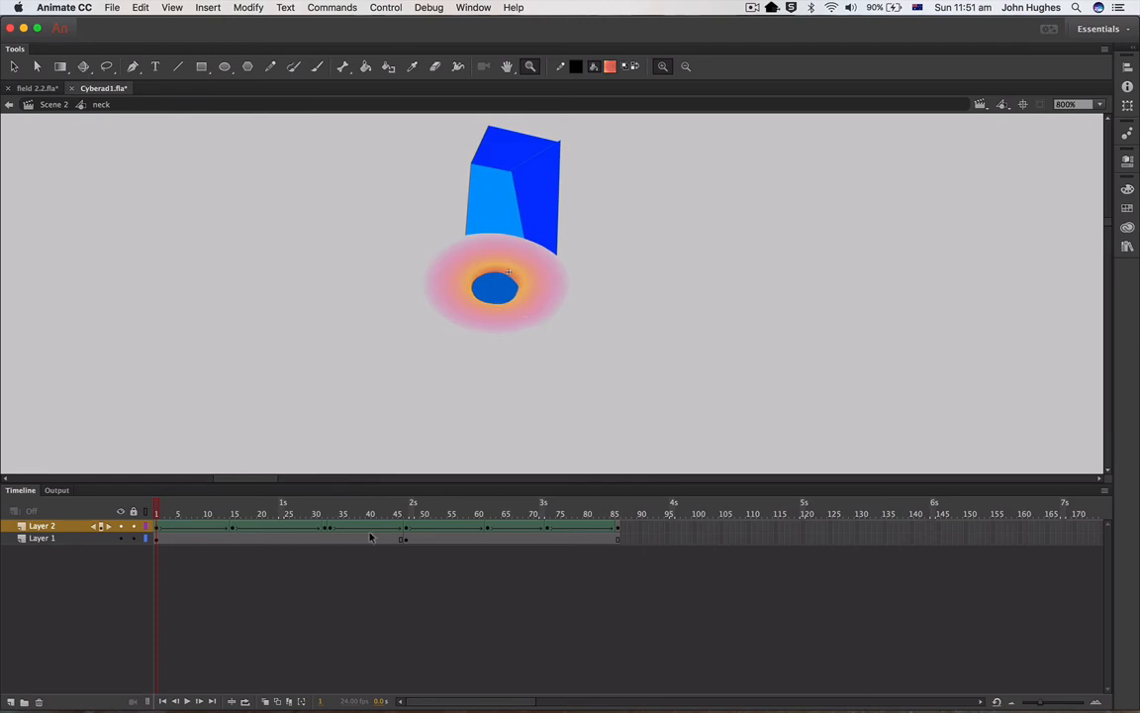
pyautogui.moveTo(156, 513)
pyautogui.mouseDown()
pyautogui.moveTo(363, 513)
pyautogui.moveTo(204, 513)
pyautogui.moveTo(217, 514)
pyautogui.moveTo(153, 526)
pyautogui.moveTo(221, 526)
pyautogui.moveTo(151, 527)
pyautogui.mouseUp()
pyautogui.click(179, 513)
pyautogui.moveTo(179, 514); pyautogui.dragTo(455, 536)
pyautogui.moveTo(470, 533); pyautogui.dragTo(99, 545)
pyautogui.moveTo(154, 510); pyautogui.dragTo(332, 544)
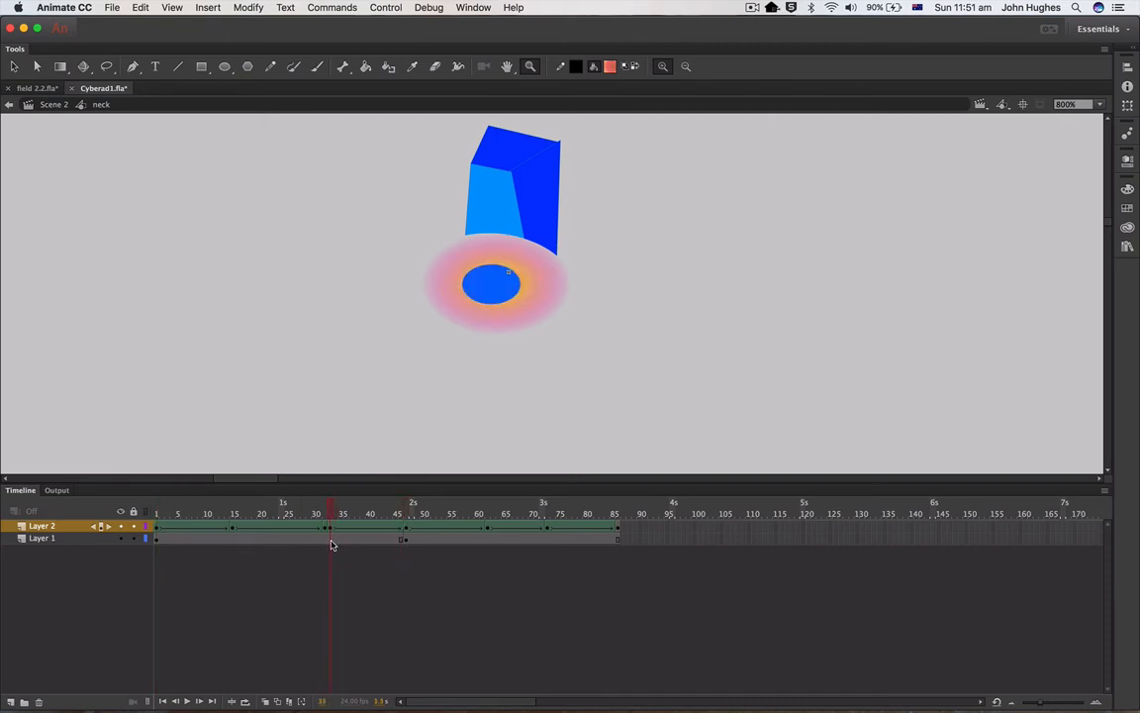
pyautogui.click(332, 528)
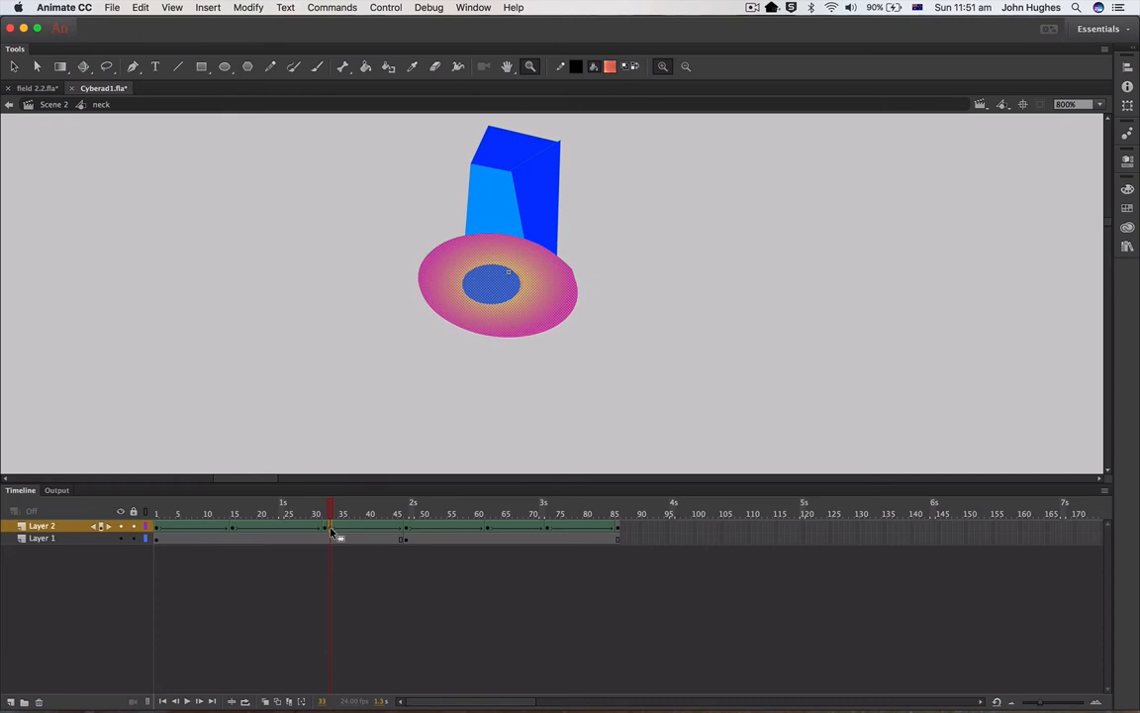
pyautogui.click(410, 531)
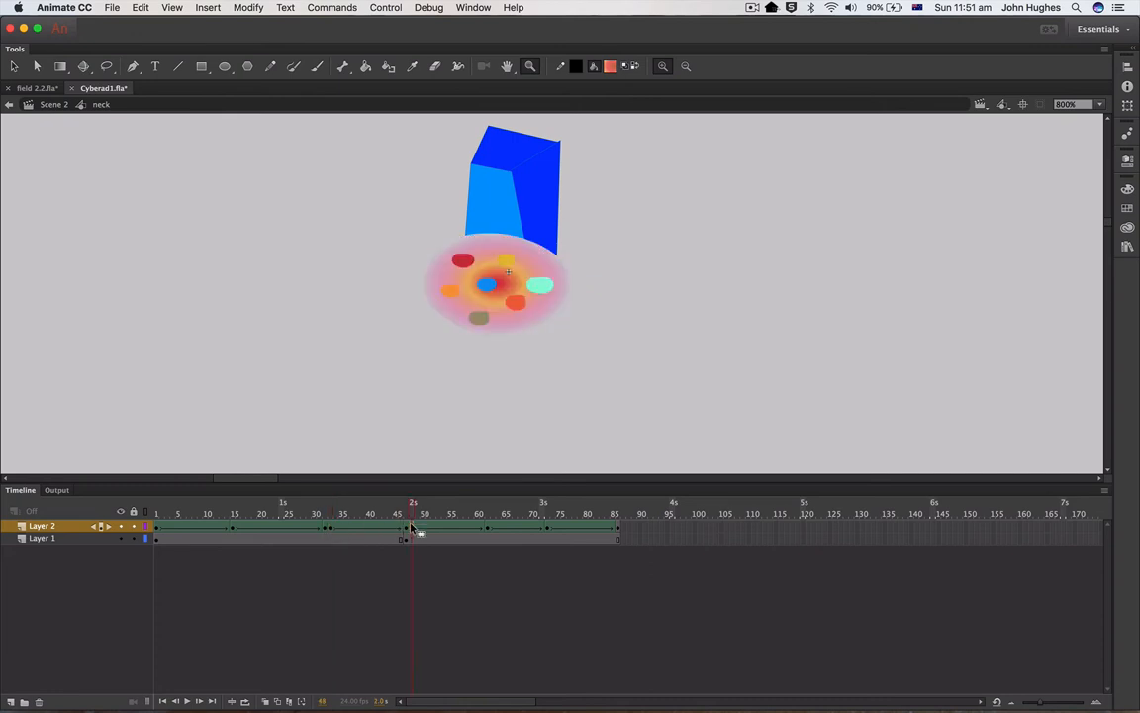
pyautogui.moveTo(416, 512); pyautogui.dragTo(290, 467)
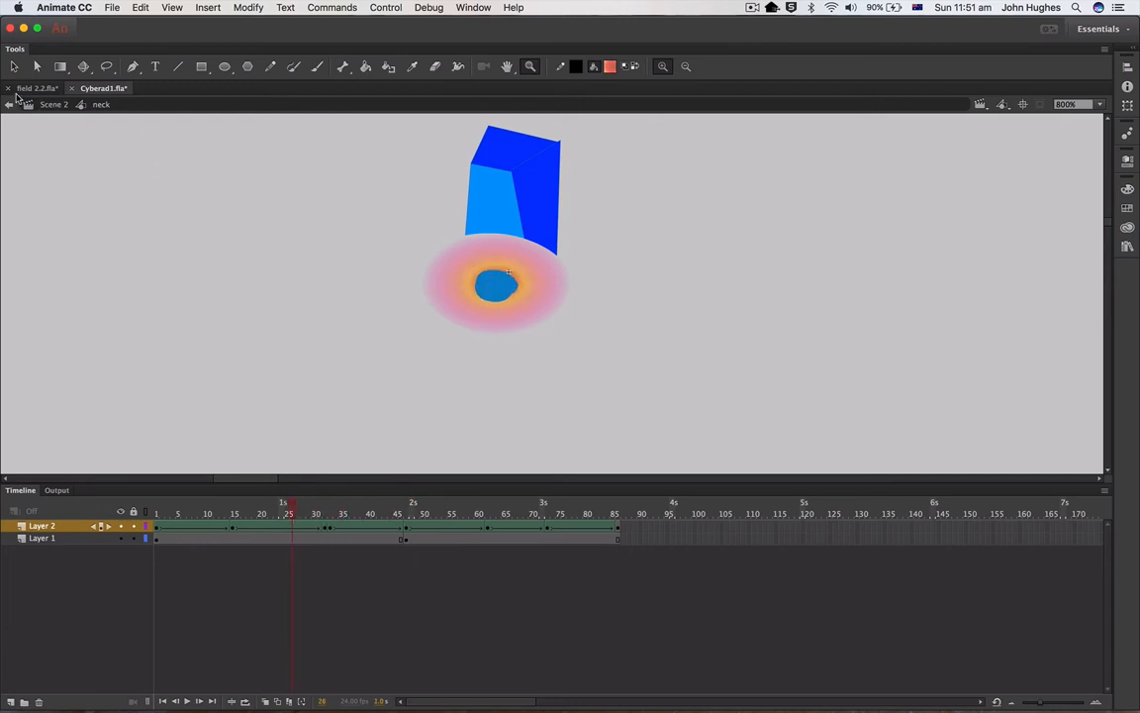
# Step: Create a new ActionScript 3.0 document of 550 × 400 px at 24 fps
pyautogui.click(114, 8)
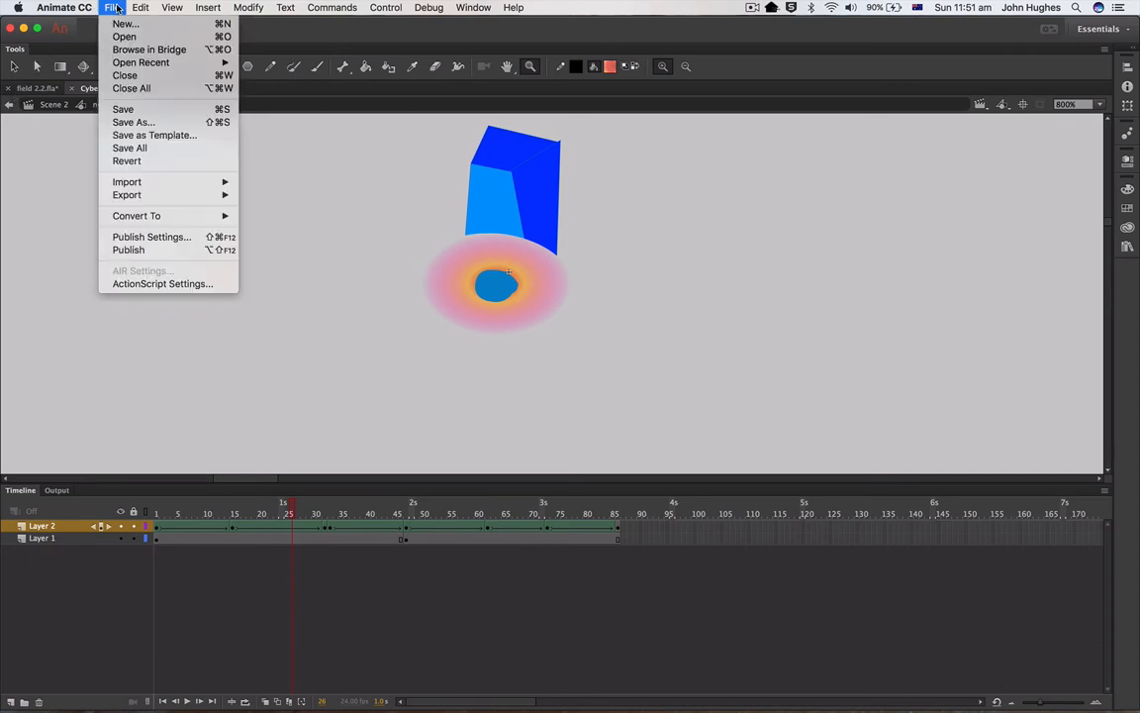
pyautogui.click(114, 24)
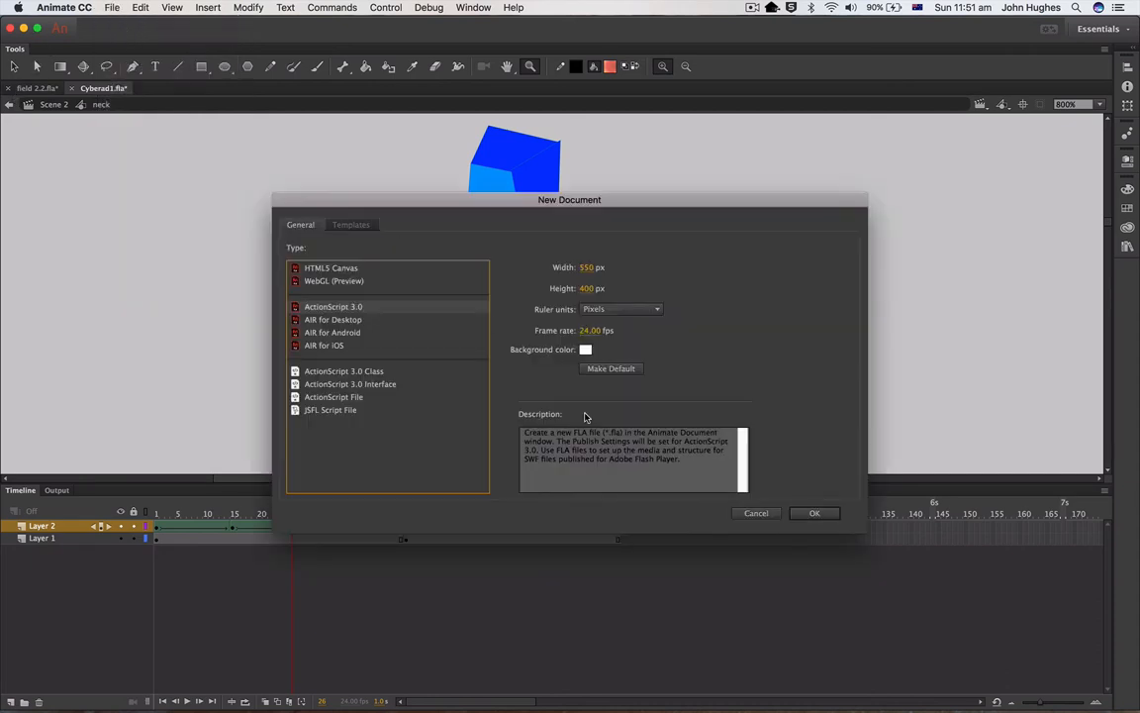
pyautogui.click(811, 513)
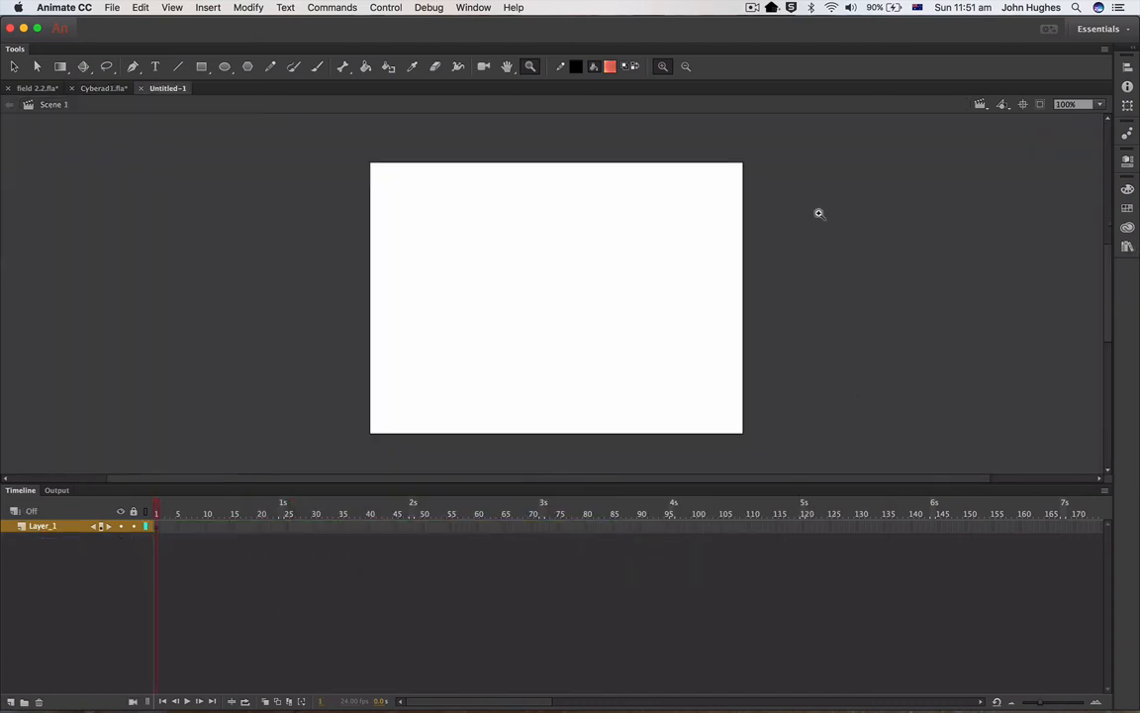
# Step: Draw an eye-shaped outline near the middle of the stage with the Pencil tool and smooth it into a closed shape
pyautogui.click(268, 67)
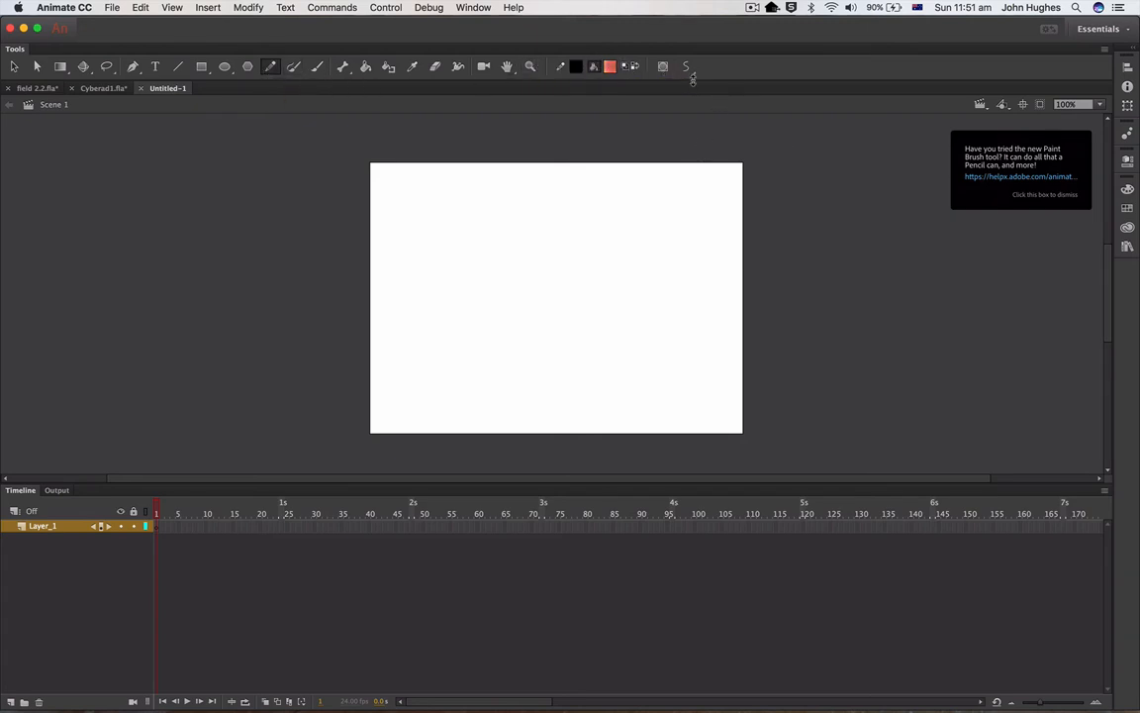
pyautogui.moveTo(488, 267)
pyautogui.mouseDown()
pyautogui.moveTo(522, 247)
pyautogui.moveTo(582, 251)
pyautogui.moveTo(615, 274)
pyautogui.moveTo(560, 305)
pyautogui.moveTo(479, 286)
pyautogui.mouseUp()
pyautogui.click(14, 66)
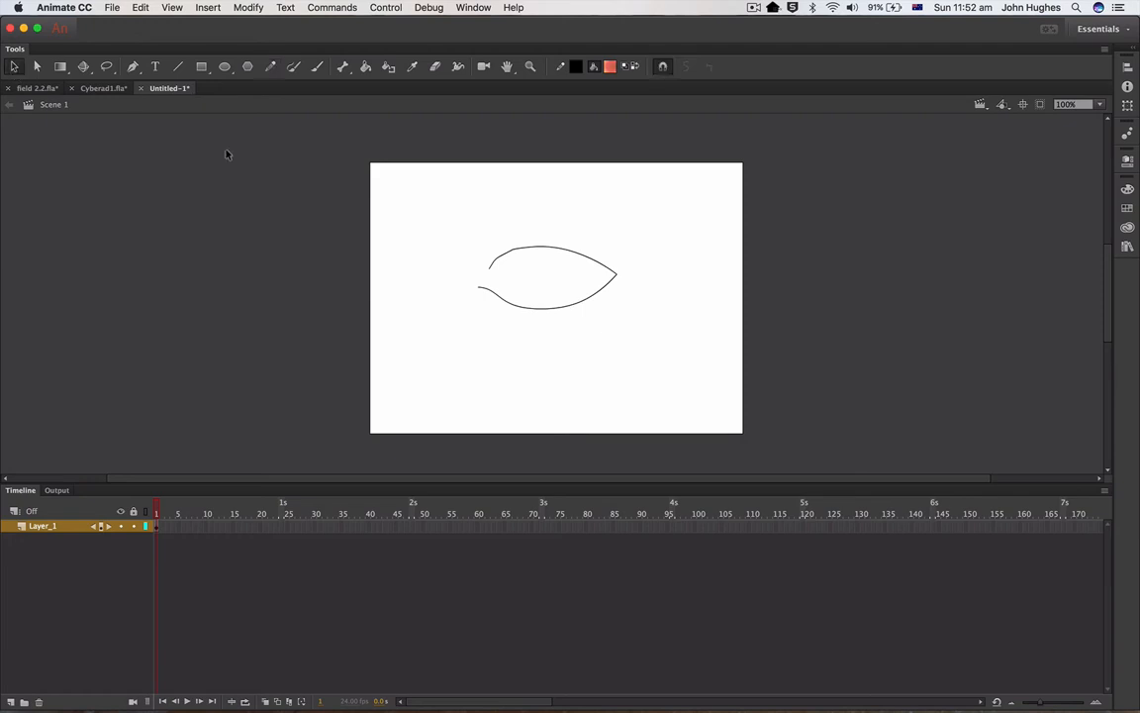
pyautogui.click(501, 263)
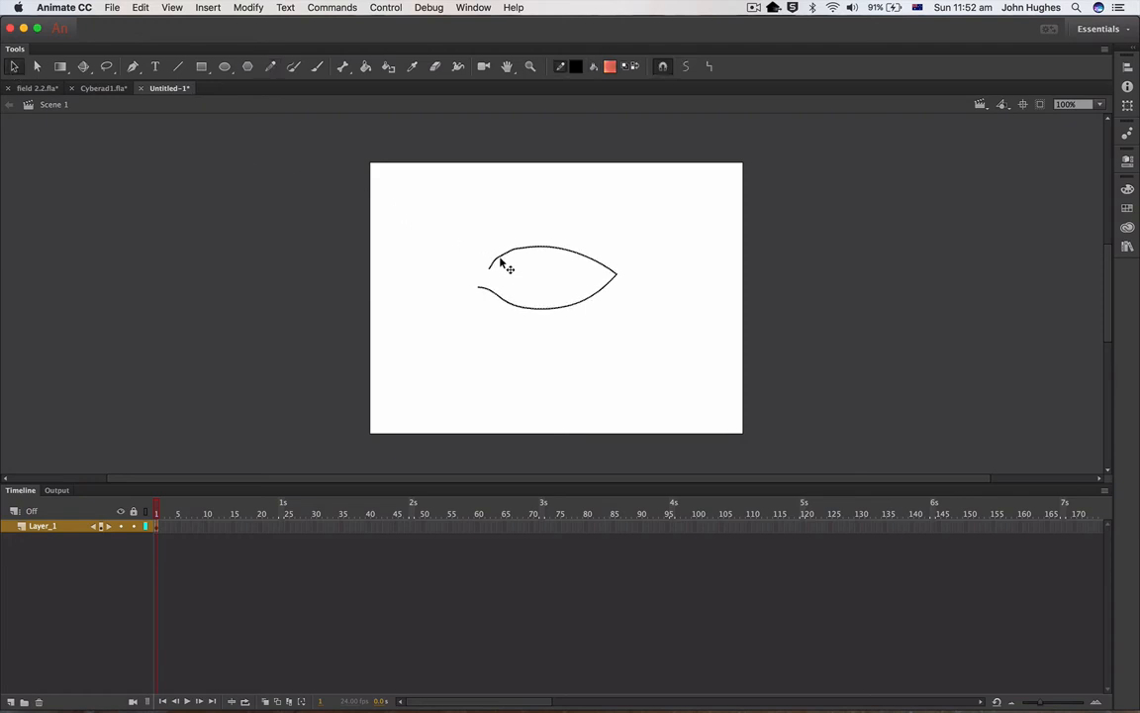
pyautogui.click(685, 68)
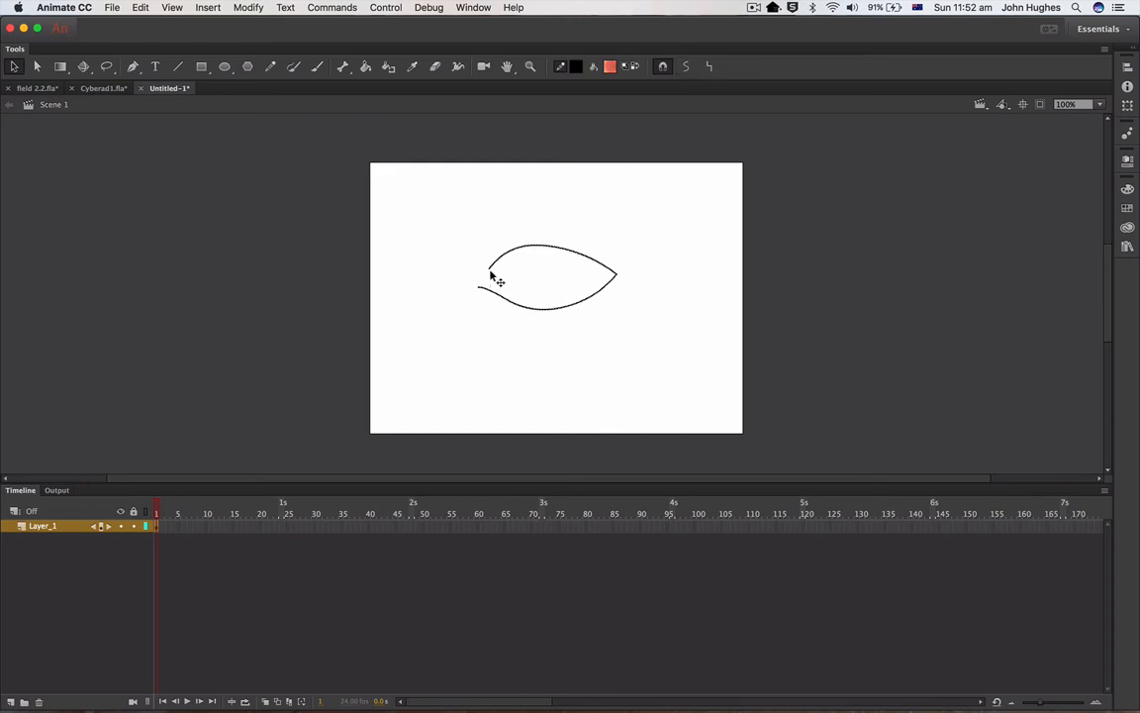
pyautogui.moveTo(489, 269); pyautogui.dragTo(480, 283)
pyautogui.click(467, 242)
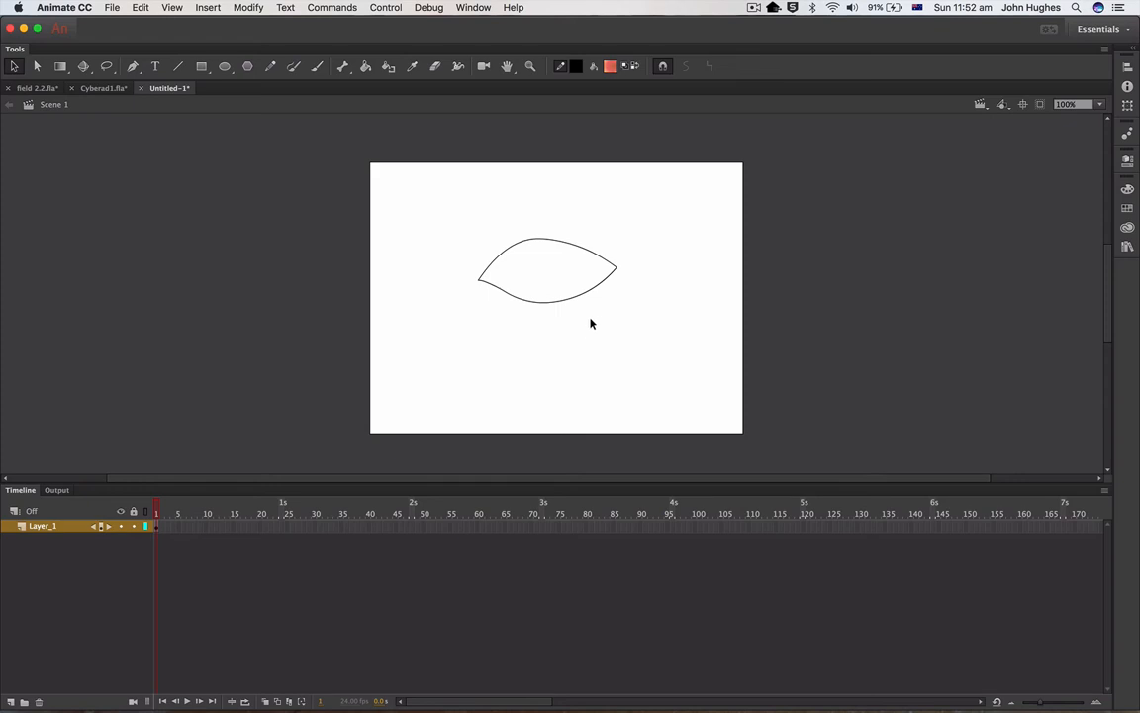
# Step: Set both the stroke and the fill colour type to Radial gradient
pyautogui.click(1128, 191)
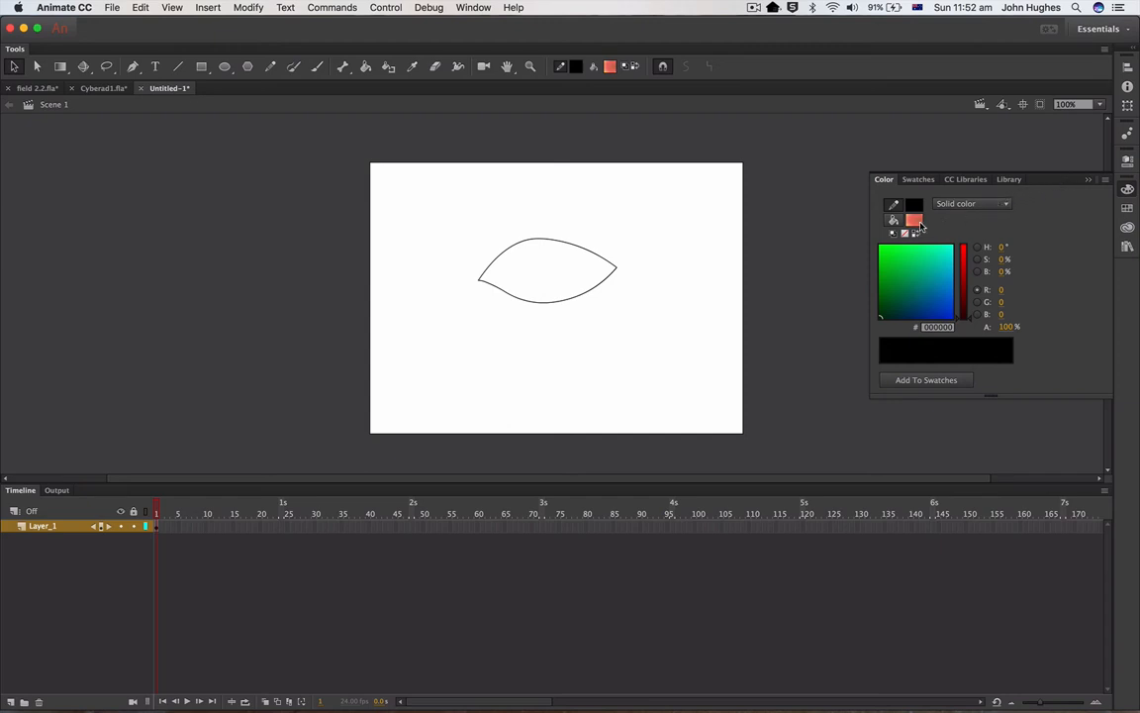
pyautogui.click(970, 205)
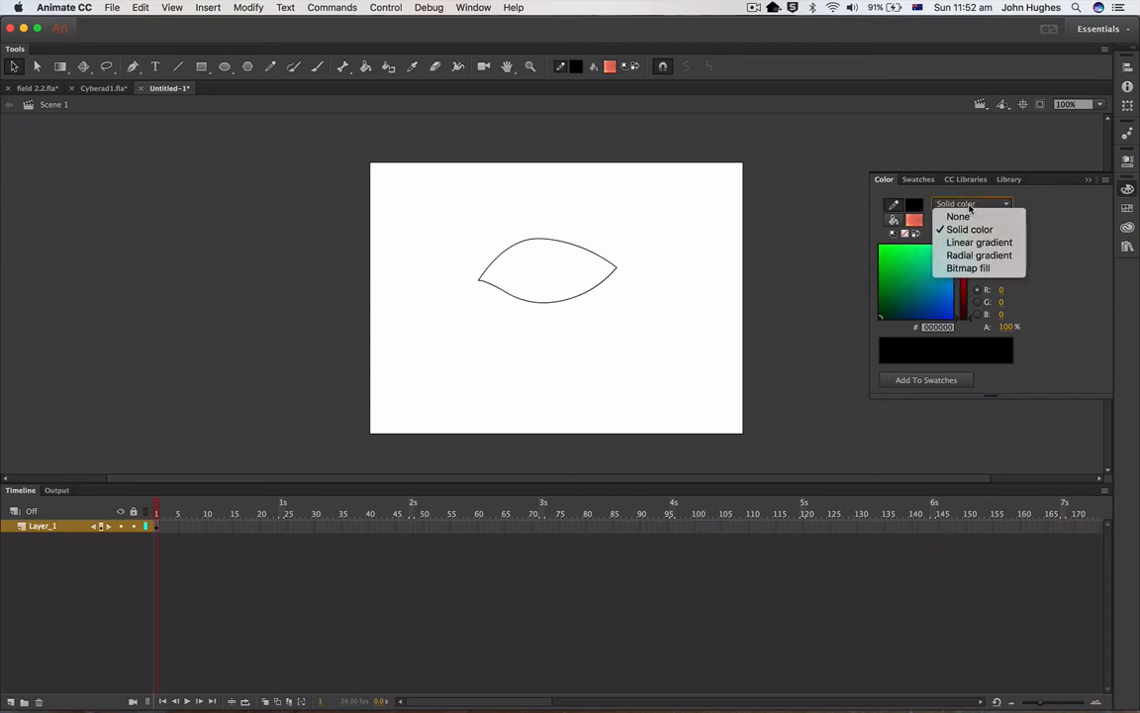
pyautogui.click(980, 255)
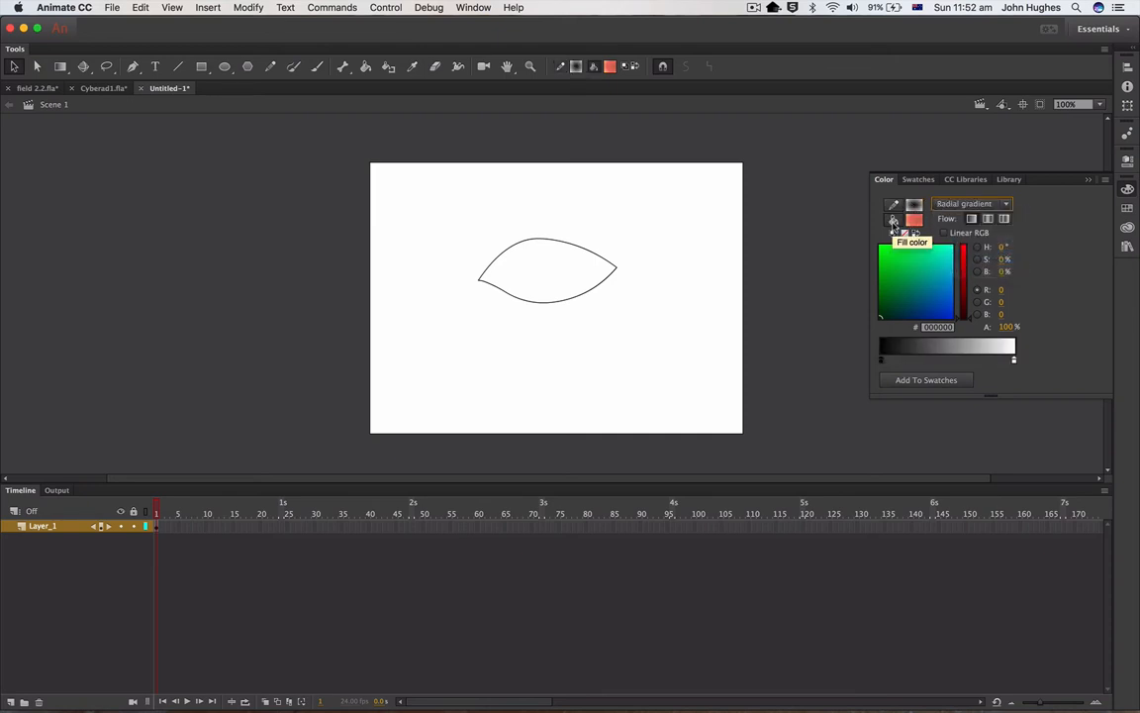
pyautogui.click(1002, 204)
pyautogui.click(980, 256)
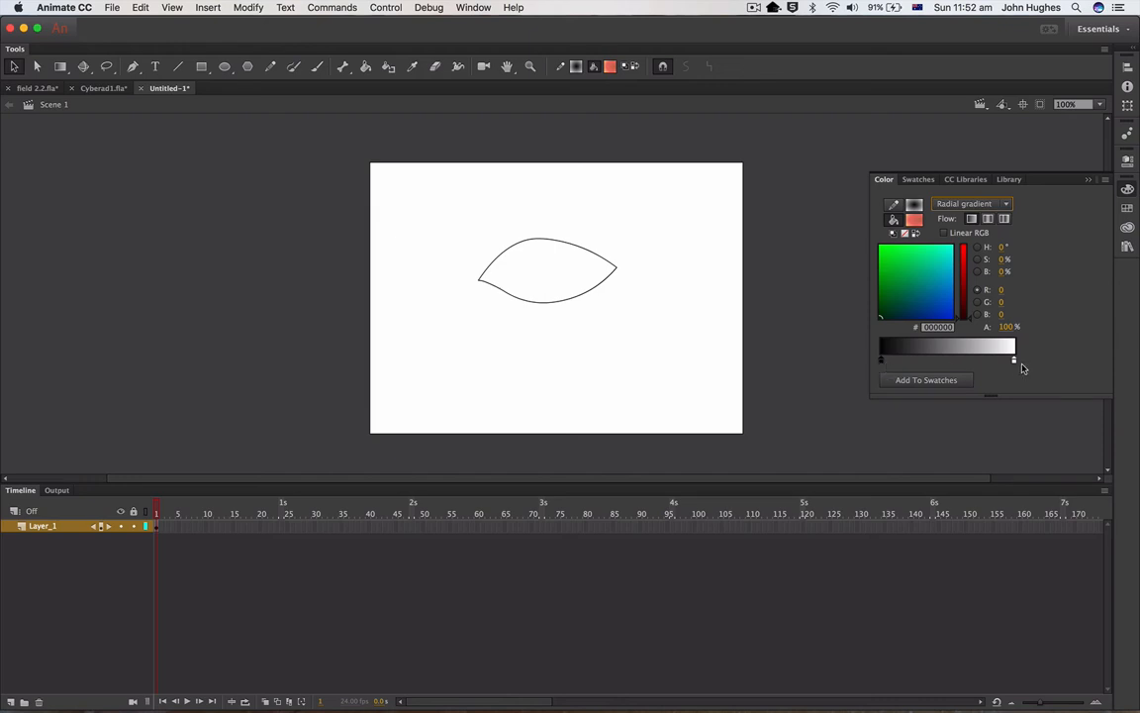
# Step: Add a black stop near the dark end of the fill gradient and a bright green stop (B8FC58) hard against it
pyautogui.click(900, 359)
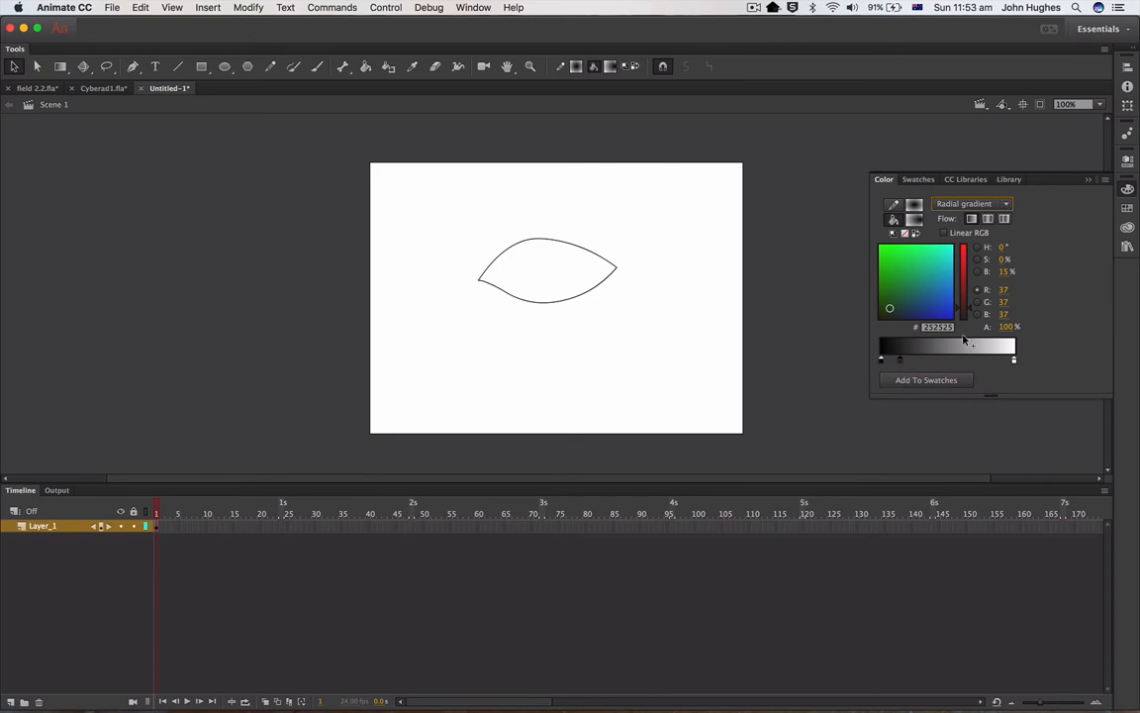
pyautogui.moveTo(1004, 272); pyautogui.dragTo(944, 270)
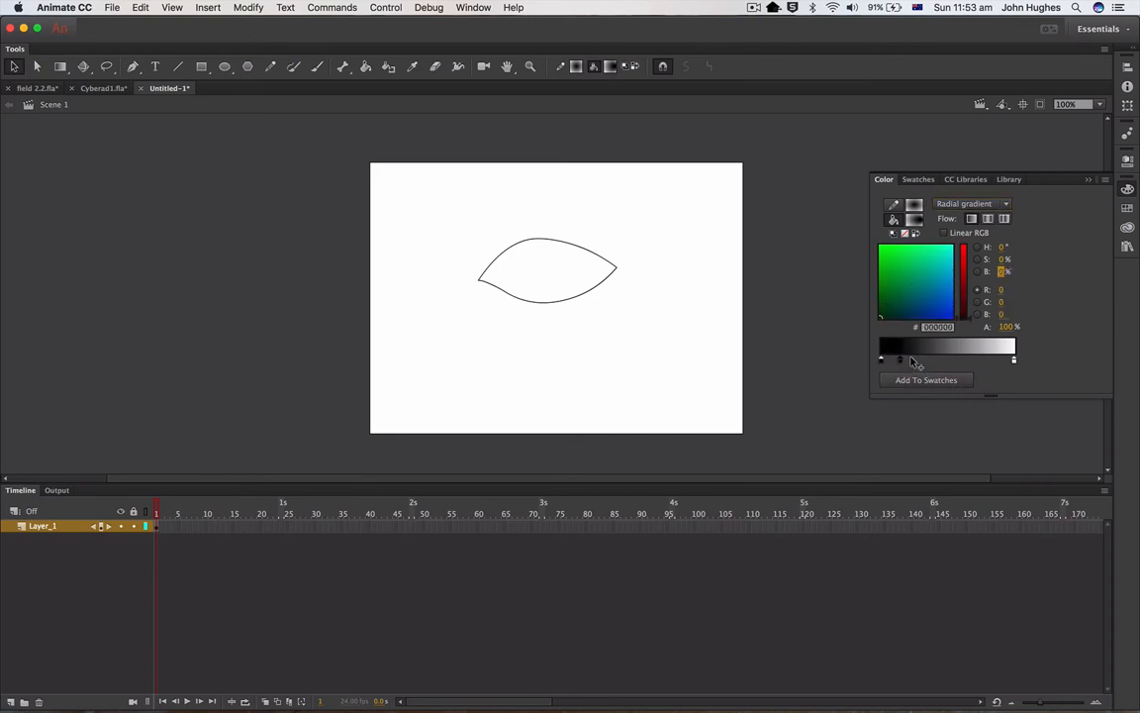
pyautogui.click(912, 362)
pyautogui.moveTo(1004, 271); pyautogui.dragTo(1049, 271)
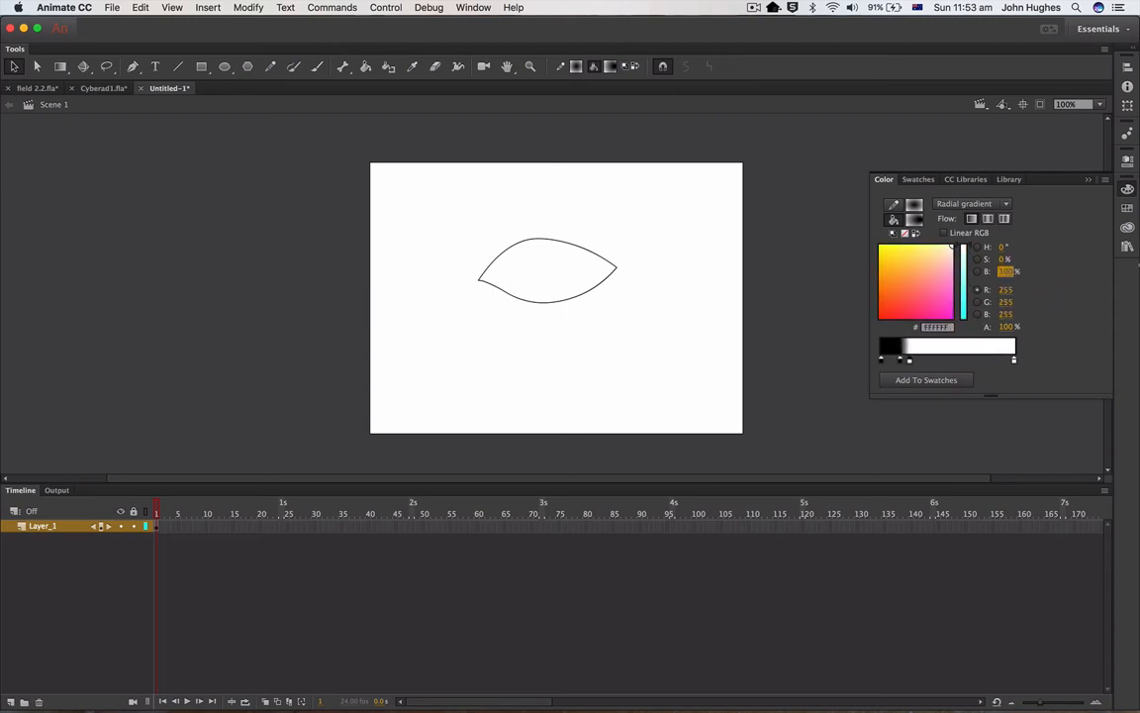
pyautogui.moveTo(1138, 264); pyautogui.dragTo(1135, 265)
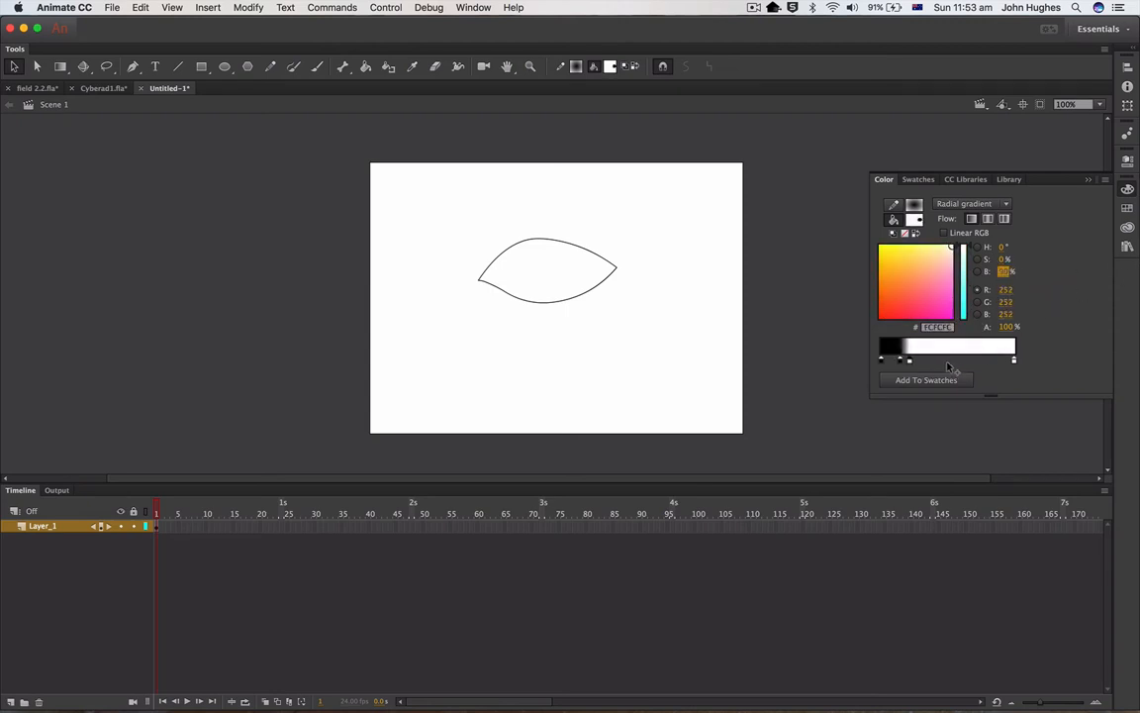
pyautogui.click(1004, 259)
pyautogui.click(903, 293)
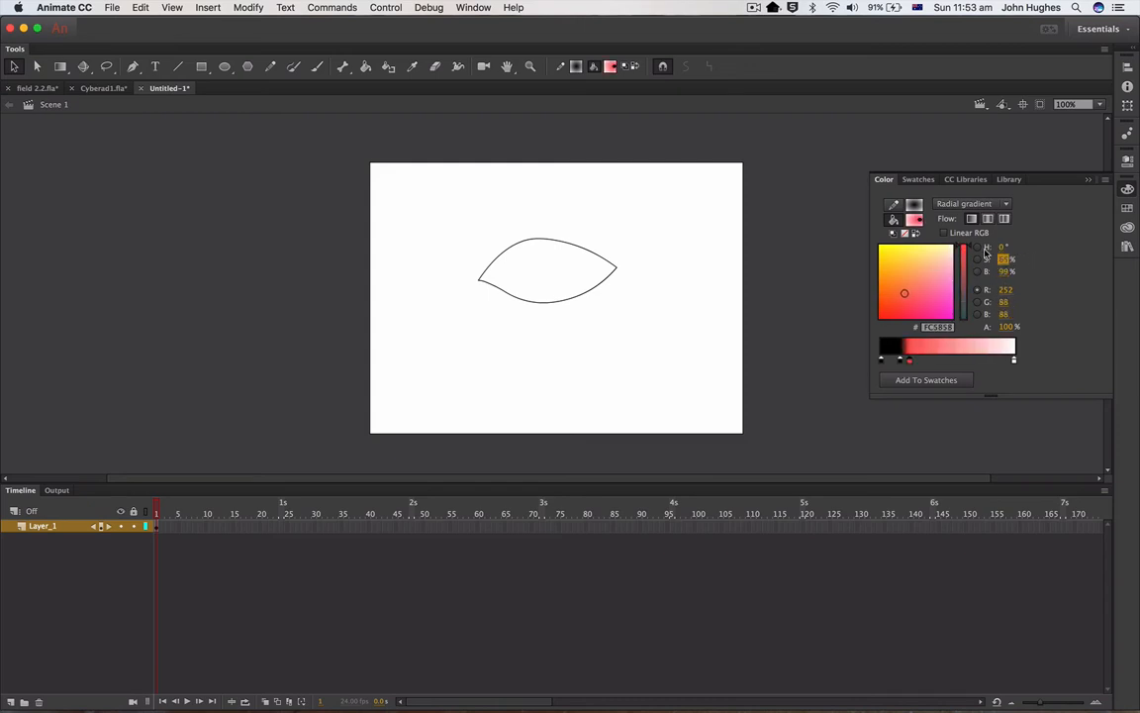
pyautogui.moveTo(1002, 247); pyautogui.dragTo(1057, 240)
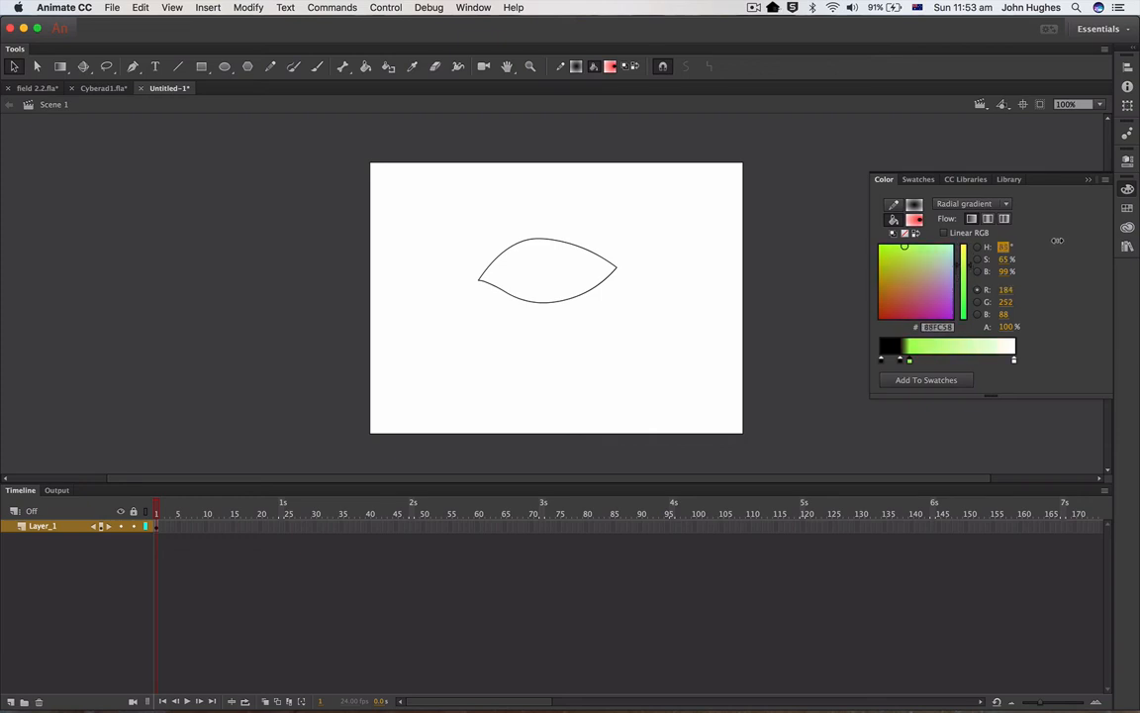
pyautogui.moveTo(1057, 240); pyautogui.dragTo(1057, 241)
pyautogui.moveTo(911, 366); pyautogui.dragTo(902, 365)
# Step: Add a stop near the middle of the fill gradient and colour it pinkish purple (D16FC8)
pyautogui.click(943, 362)
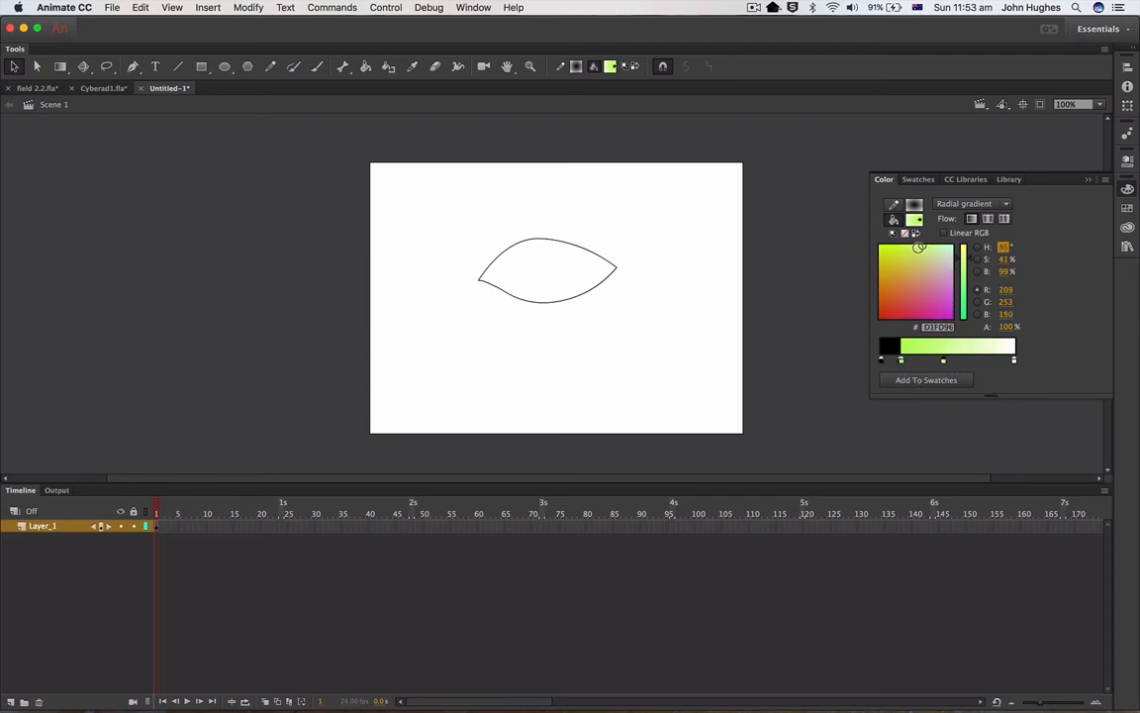
pyautogui.moveTo(921, 247); pyautogui.dragTo(923, 270)
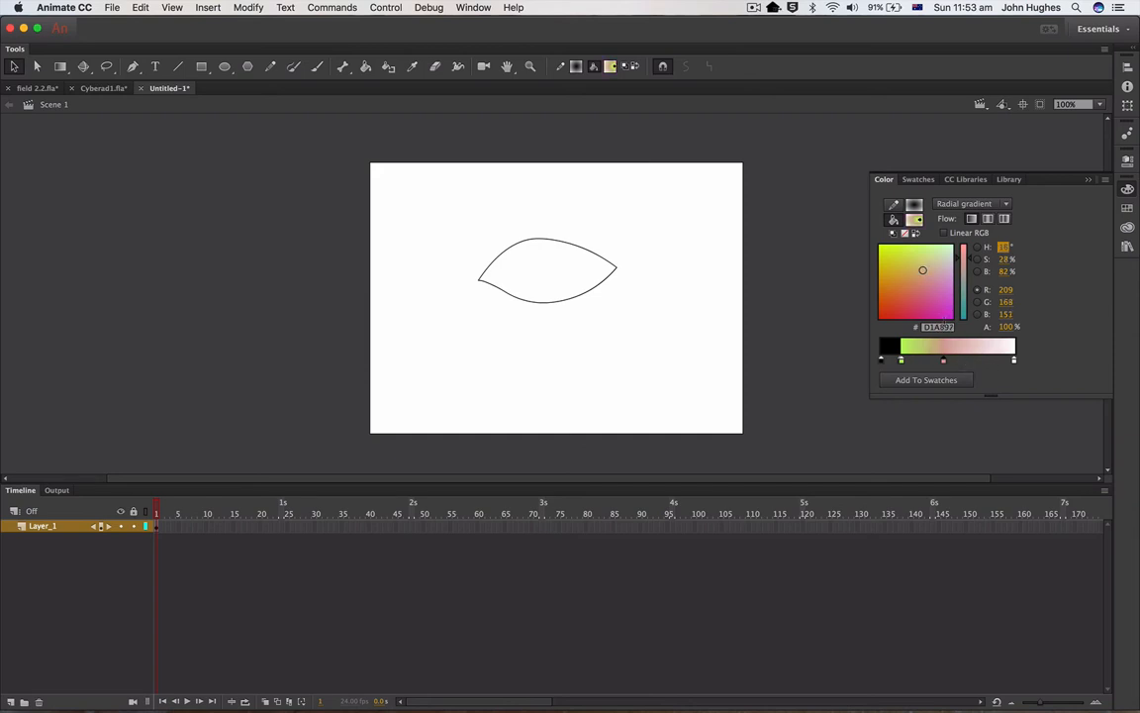
pyautogui.moveTo(924, 272)
pyautogui.mouseDown()
pyautogui.moveTo(921, 286)
pyautogui.moveTo(936, 287)
pyautogui.mouseUp()
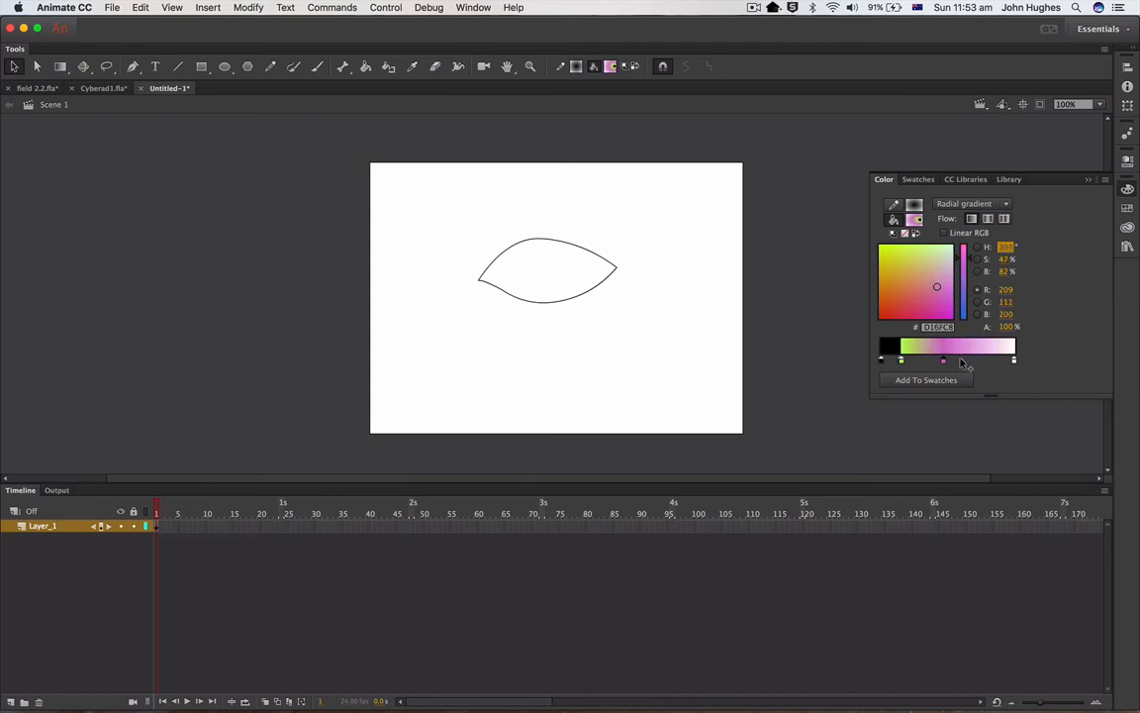
# Step: Add a light grey stop (DBDBDB) with 0% saturation and place it hard against the purple stop
pyautogui.click(960, 361)
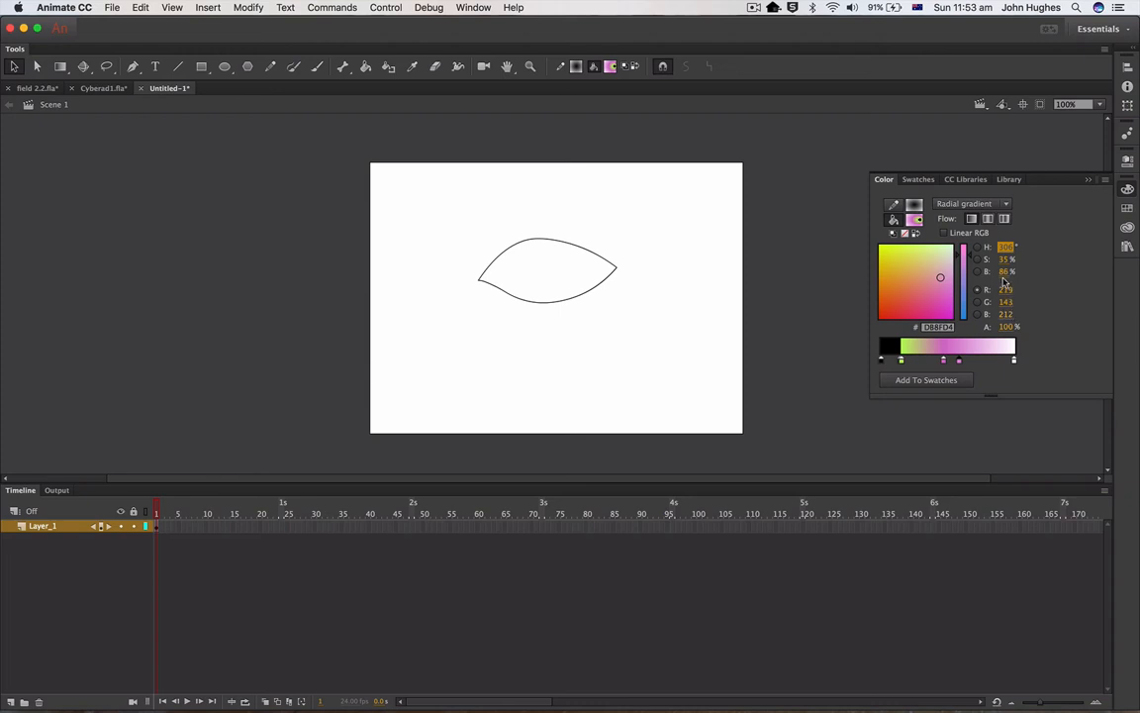
pyautogui.moveTo(1006, 262); pyautogui.dragTo(898, 275)
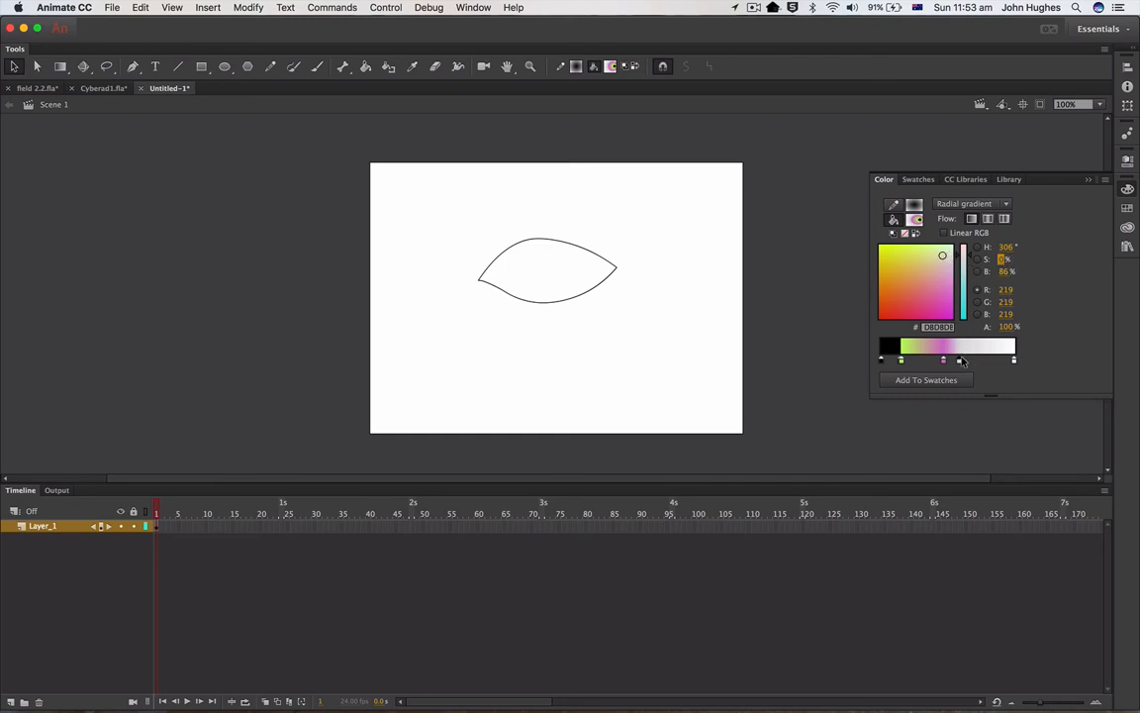
pyautogui.moveTo(959, 360); pyautogui.dragTo(947, 360)
# Step: Add an off-white stop (F5F5F5) near the light end of the gradient and colour the end stop light pink (FFB2B2)
pyautogui.click(997, 361)
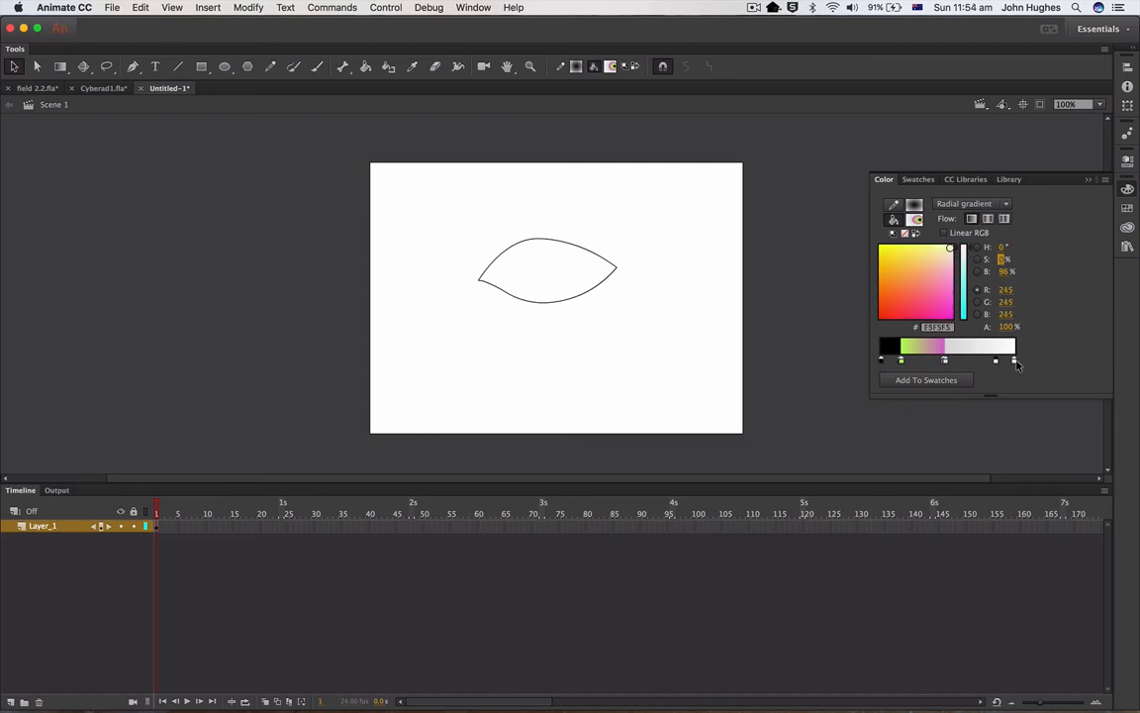
pyautogui.click(1015, 361)
pyautogui.moveTo(987, 259); pyautogui.dragTo(1006, 262)
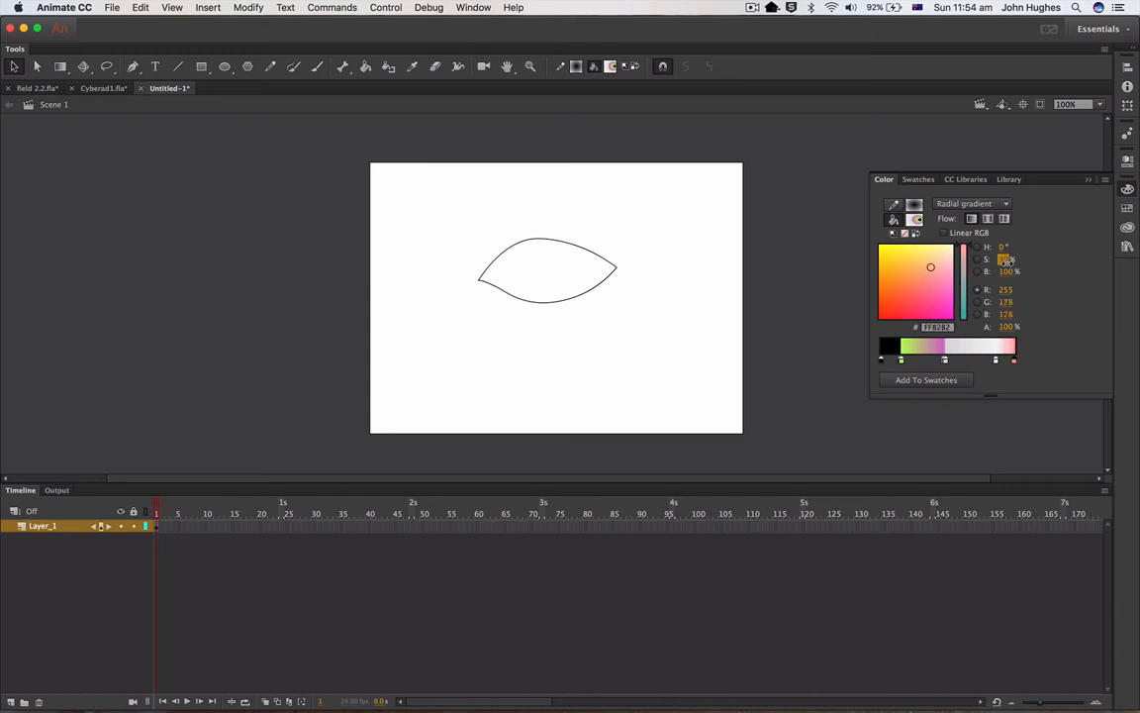
pyautogui.click(996, 361)
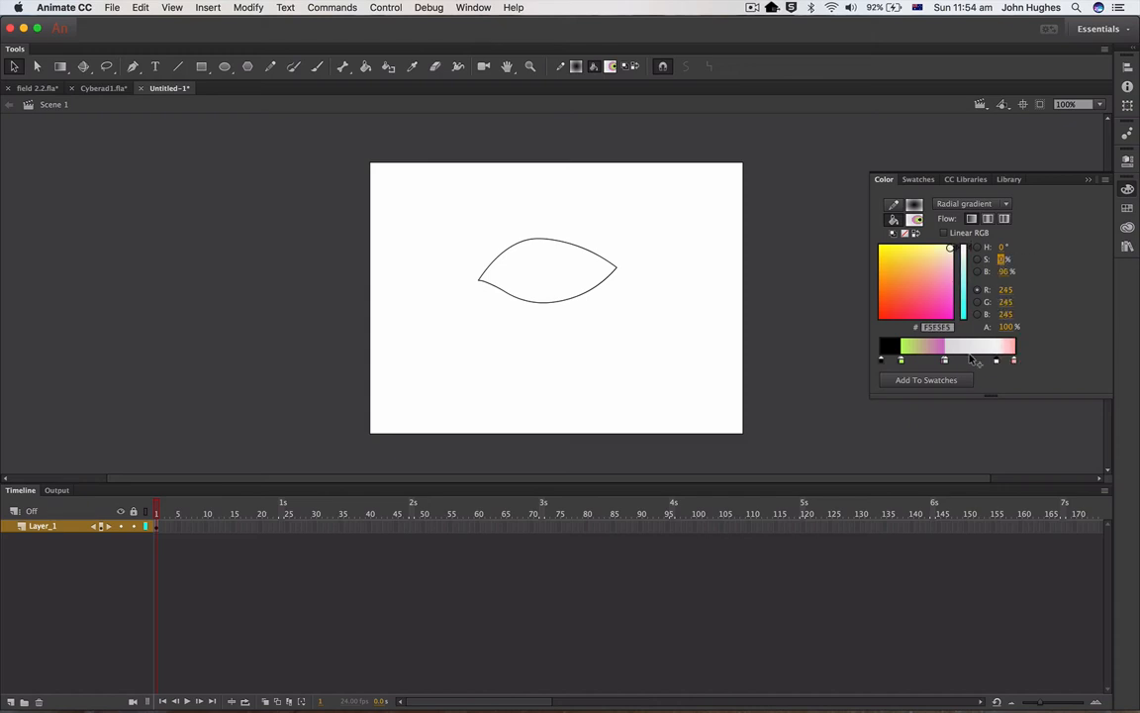
# Step: Fill the eye outline with the radial gradient using the Paint Bucket tool, with the pupil toward the eye's right corner
pyautogui.click(366, 66)
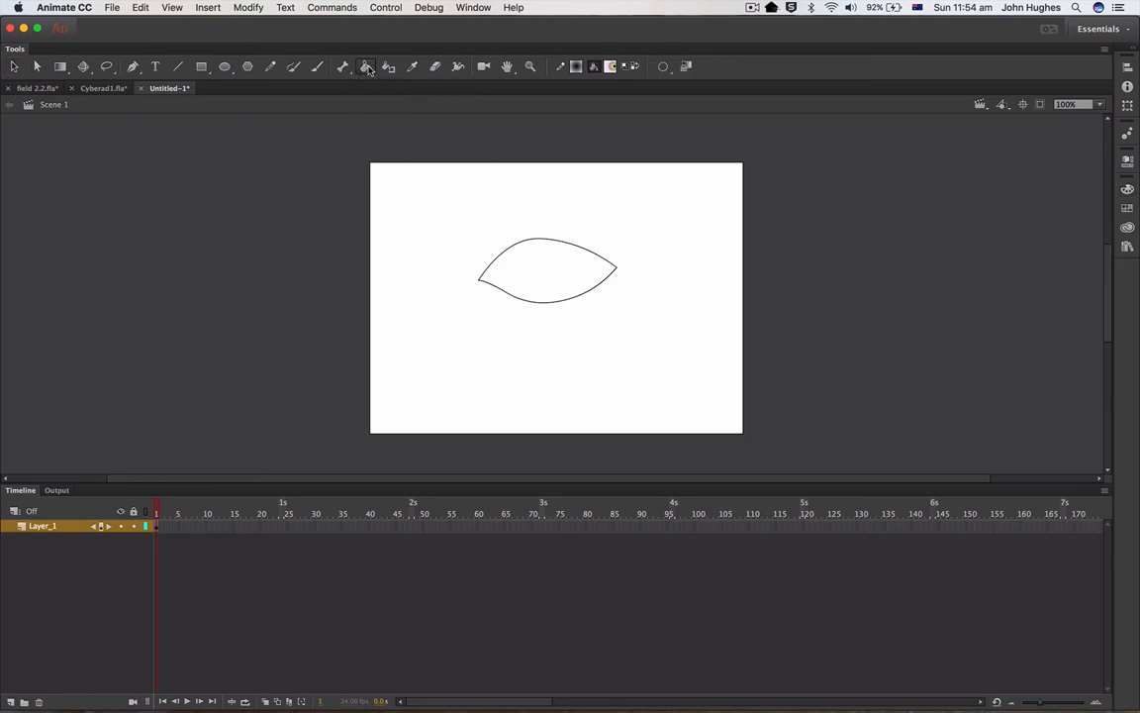
pyautogui.click(686, 69)
pyautogui.click(543, 273)
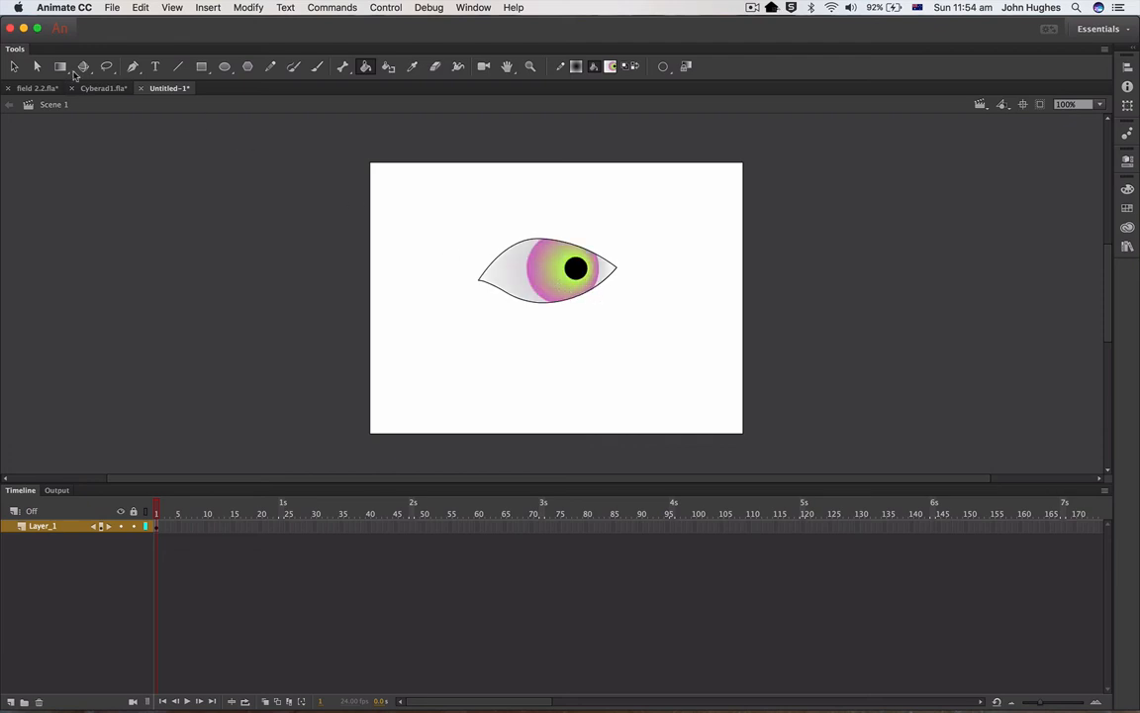
pyautogui.click(14, 66)
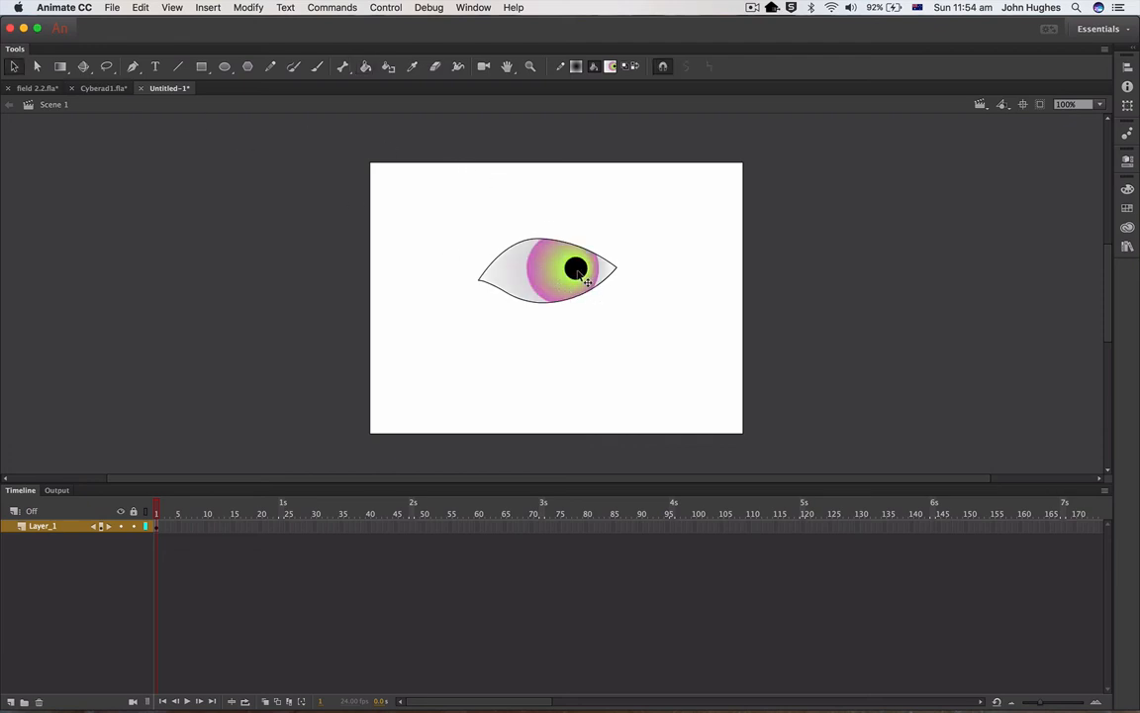
pyautogui.moveTo(579, 270)
pyautogui.mouseDown()
pyautogui.moveTo(550, 270)
pyautogui.moveTo(563, 278)
pyautogui.mouseUp()
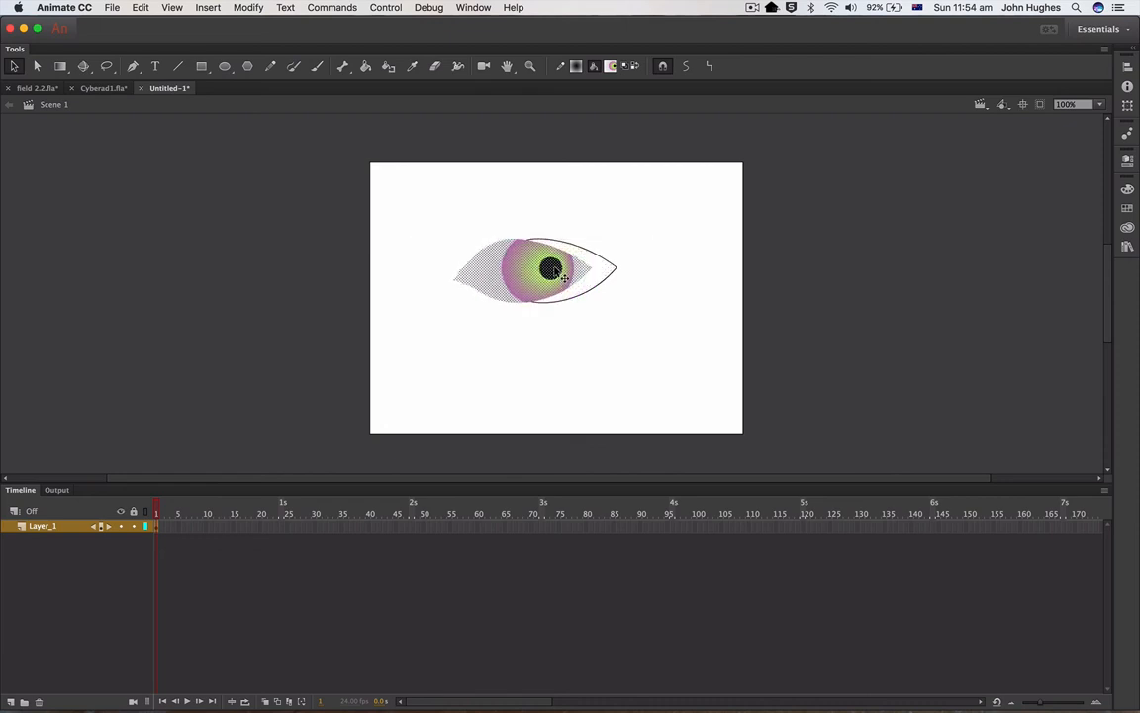
pyautogui.press('super+z')
pyautogui.click(602, 254)
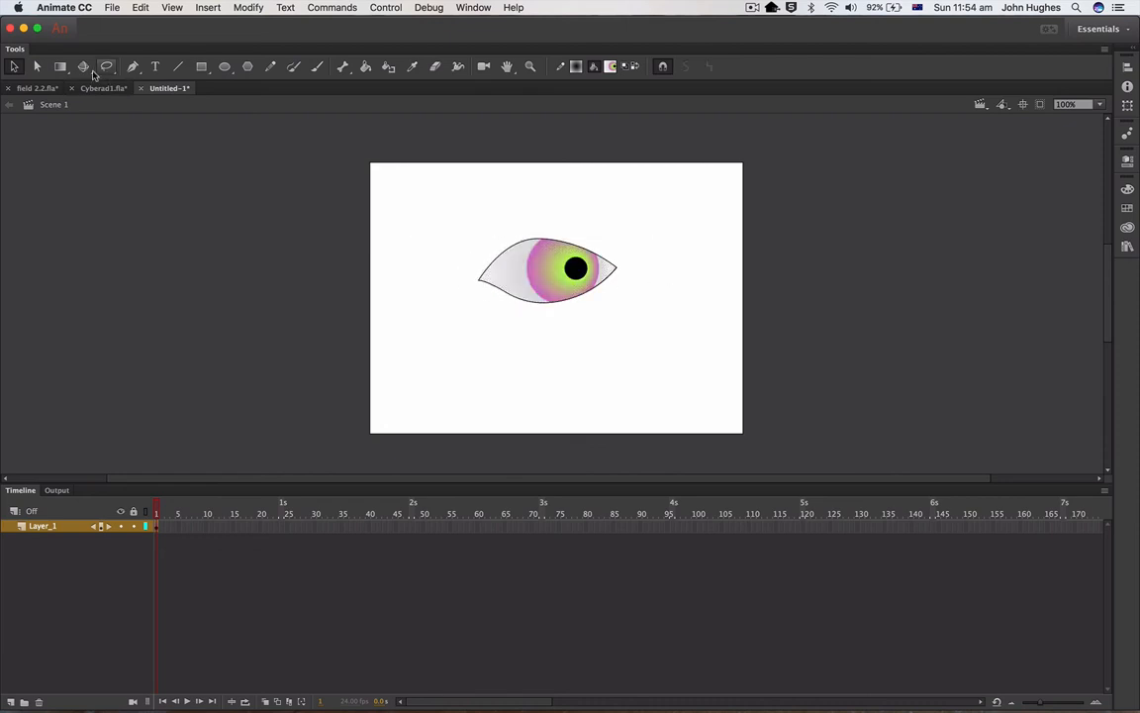
# Step: Move the focal point of the eye's radial gradient to its centre with the Gradient Transform tool
pyautogui.click(59, 66)
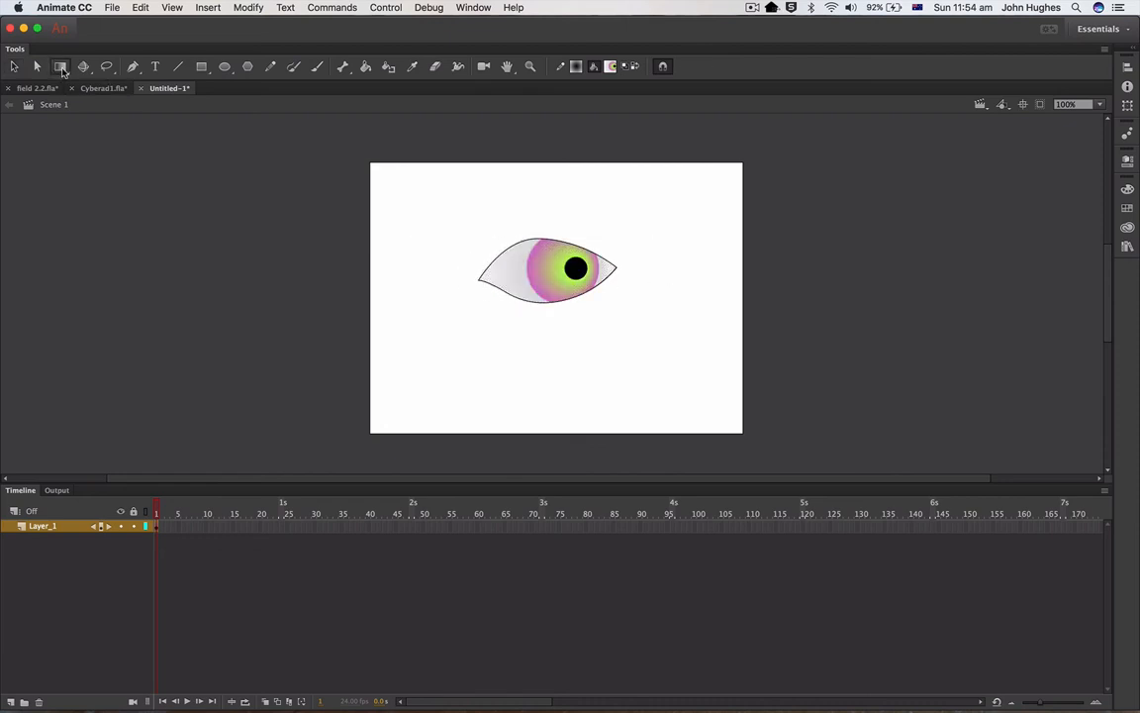
pyautogui.click(577, 265)
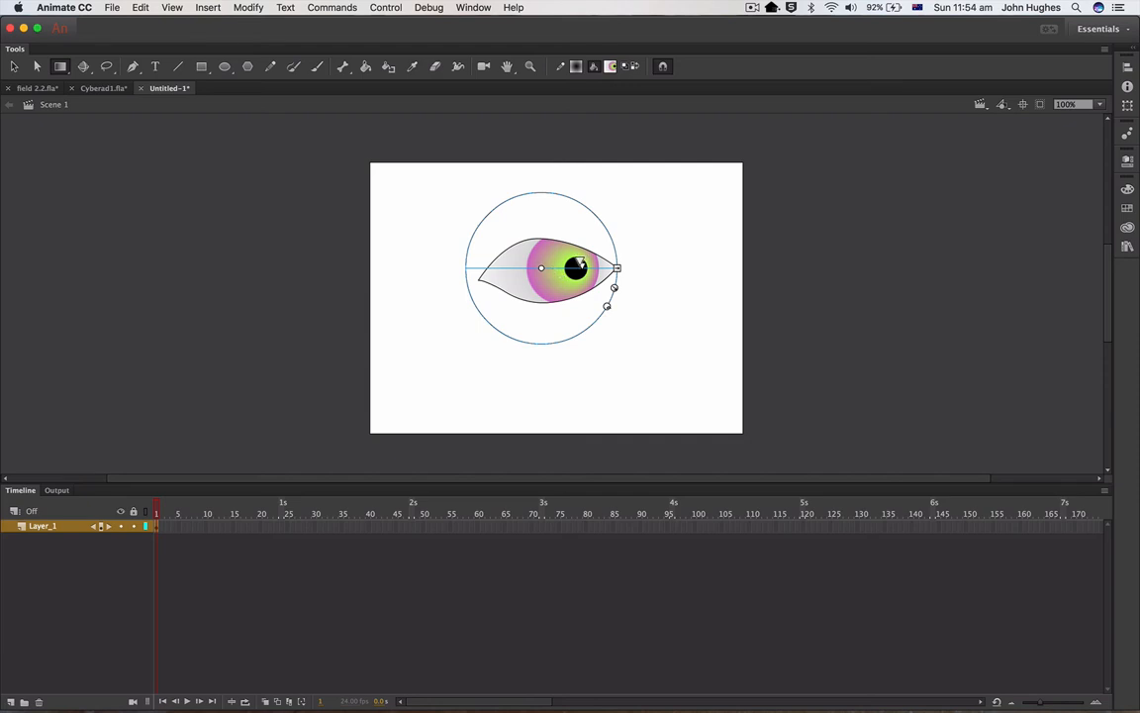
pyautogui.moveTo(580, 265); pyautogui.dragTo(541, 263)
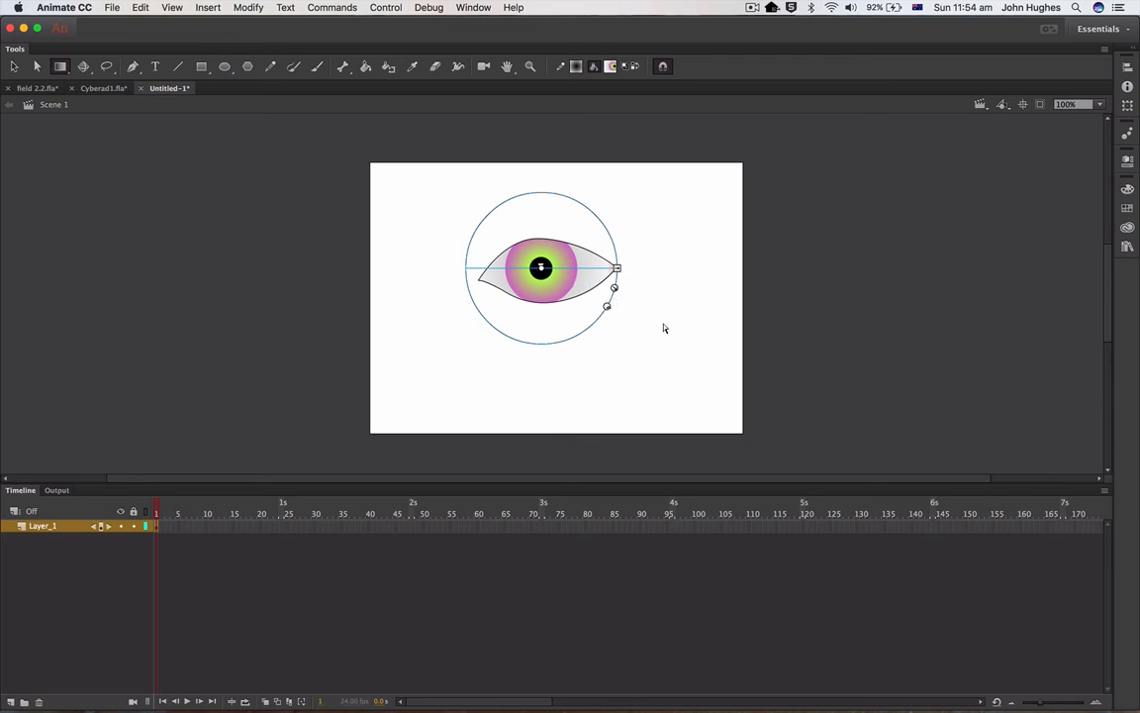
pyautogui.click(611, 322)
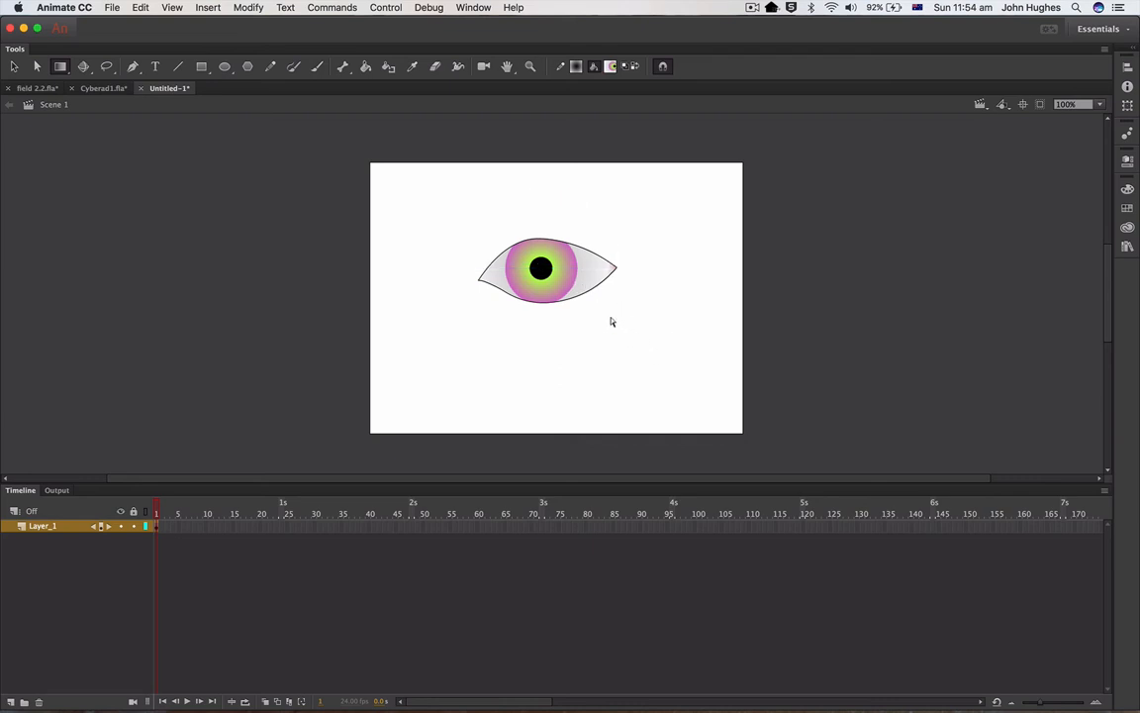
# Step: Shrink the eye's radial gradient slightly and re-centre it so pink shading reaches both corners of the eye
pyautogui.click(553, 278)
pyautogui.moveTo(540, 267)
pyautogui.mouseDown()
pyautogui.moveTo(519, 266)
pyautogui.moveTo(552, 267)
pyautogui.mouseUp()
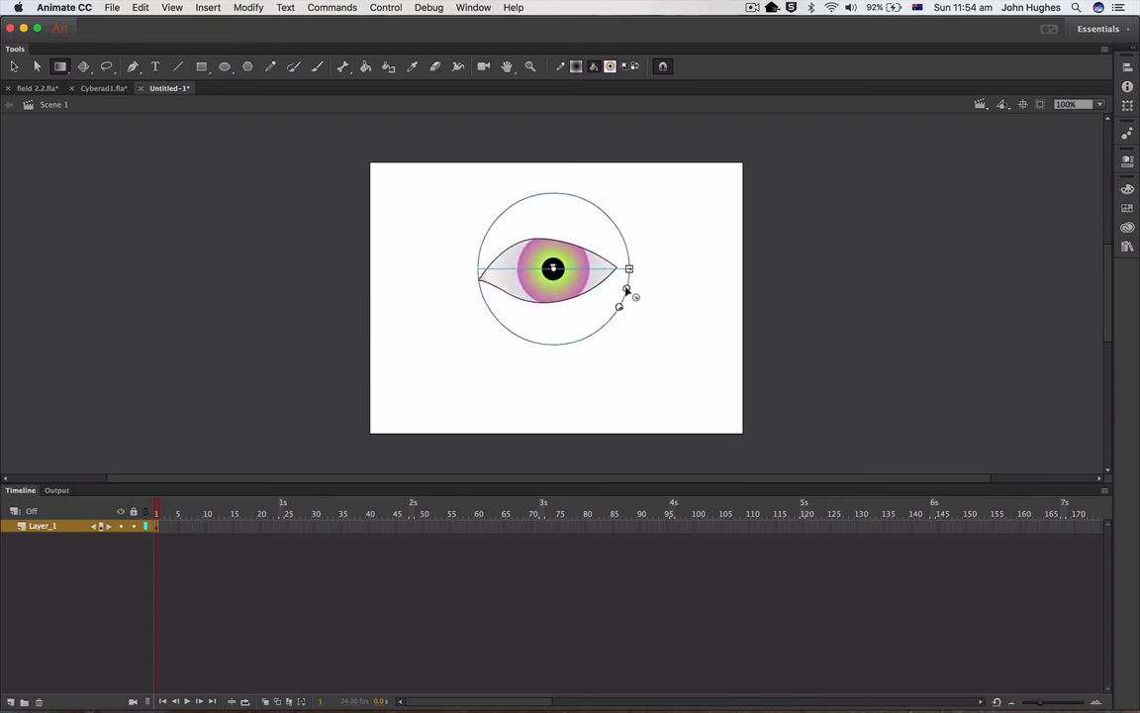
pyautogui.moveTo(626, 289); pyautogui.dragTo(616, 285)
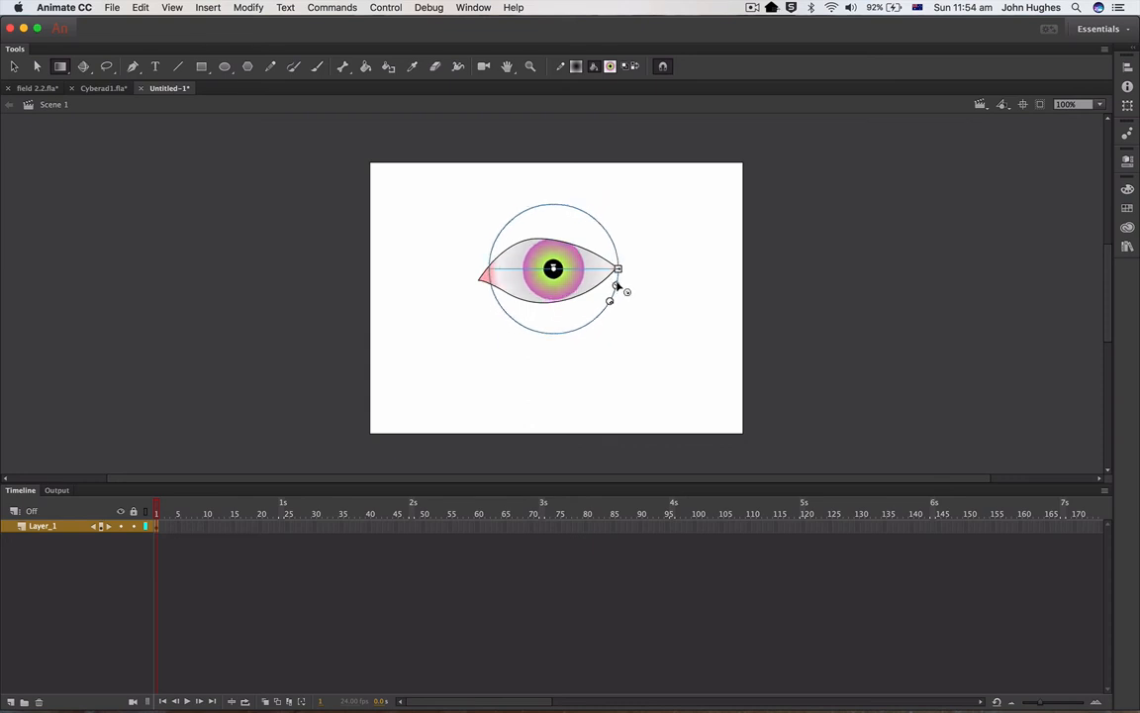
pyautogui.moveTo(552, 267); pyautogui.dragTo(547, 267)
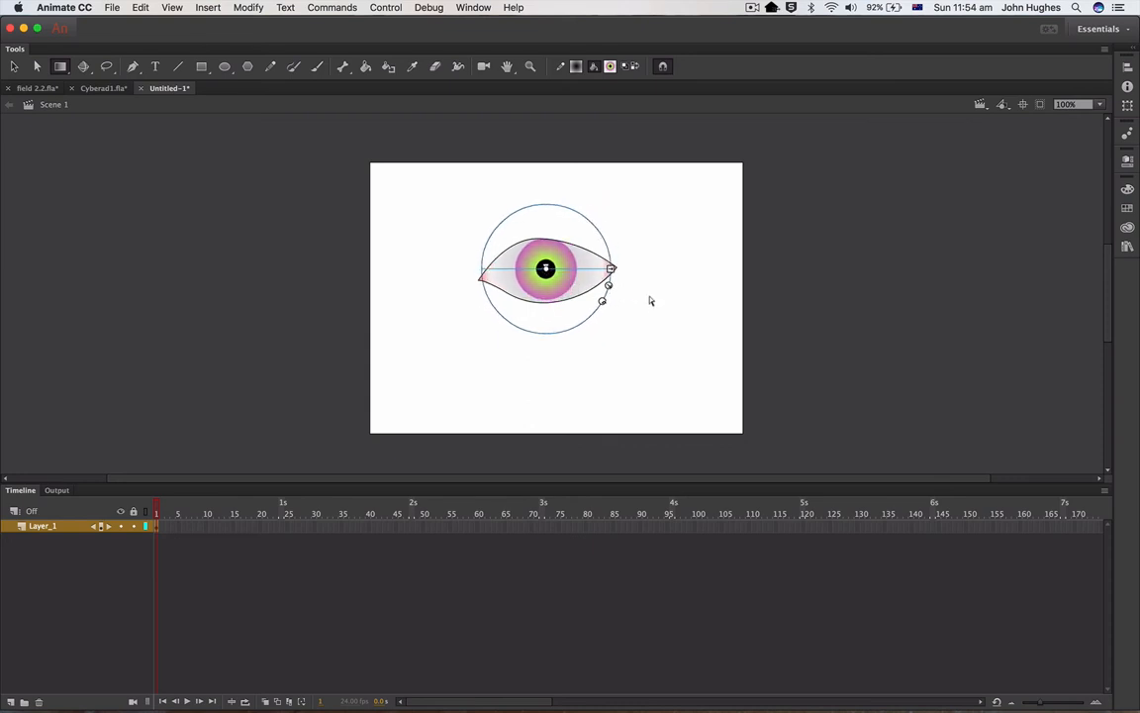
pyautogui.click(669, 312)
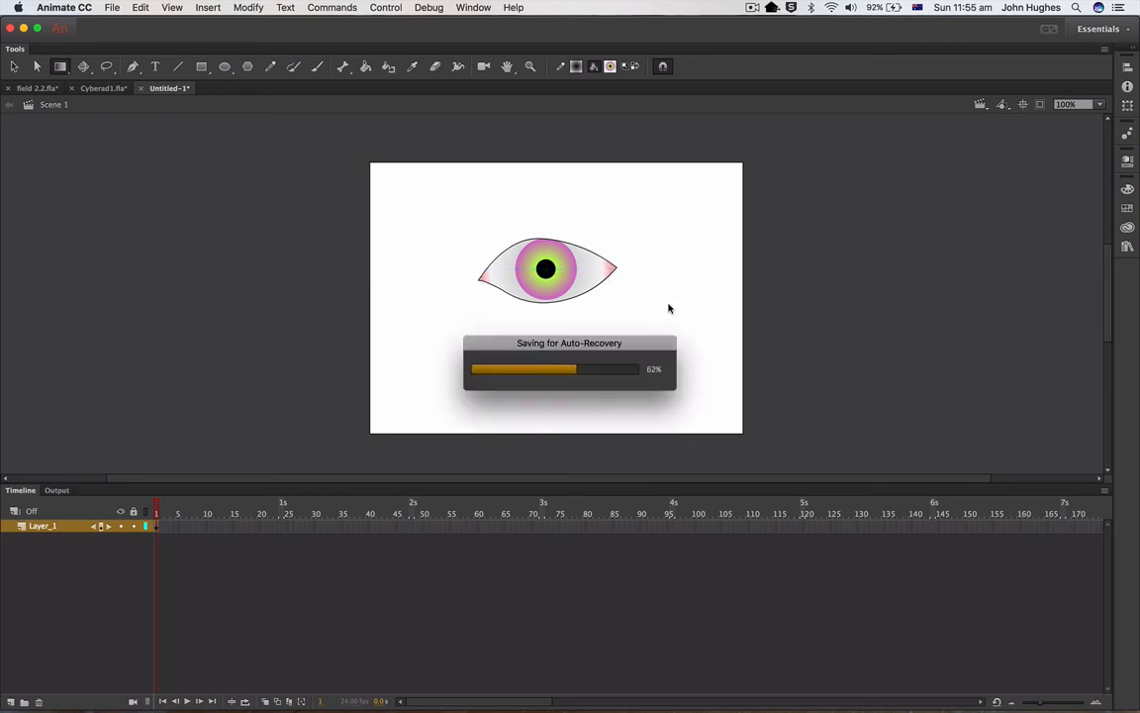
# Step: Select the eye's fill and shift its purple, green and black gradient stops outward to enlarge the pupil
pyautogui.press('v')
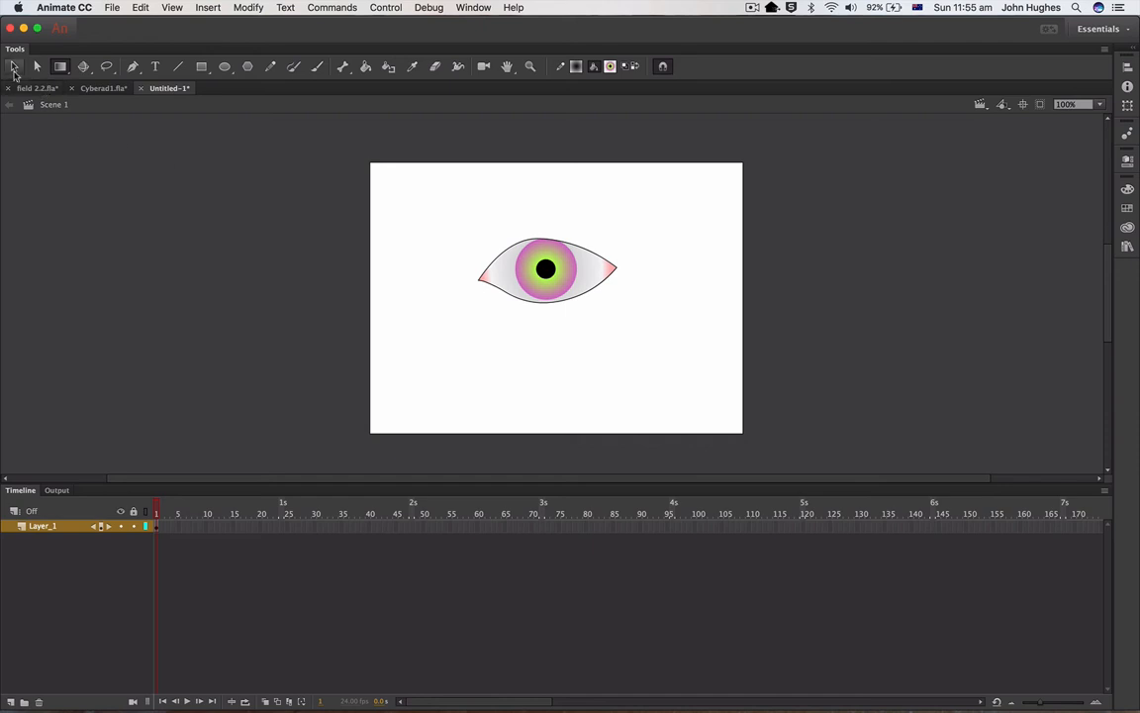
pyautogui.click(555, 285)
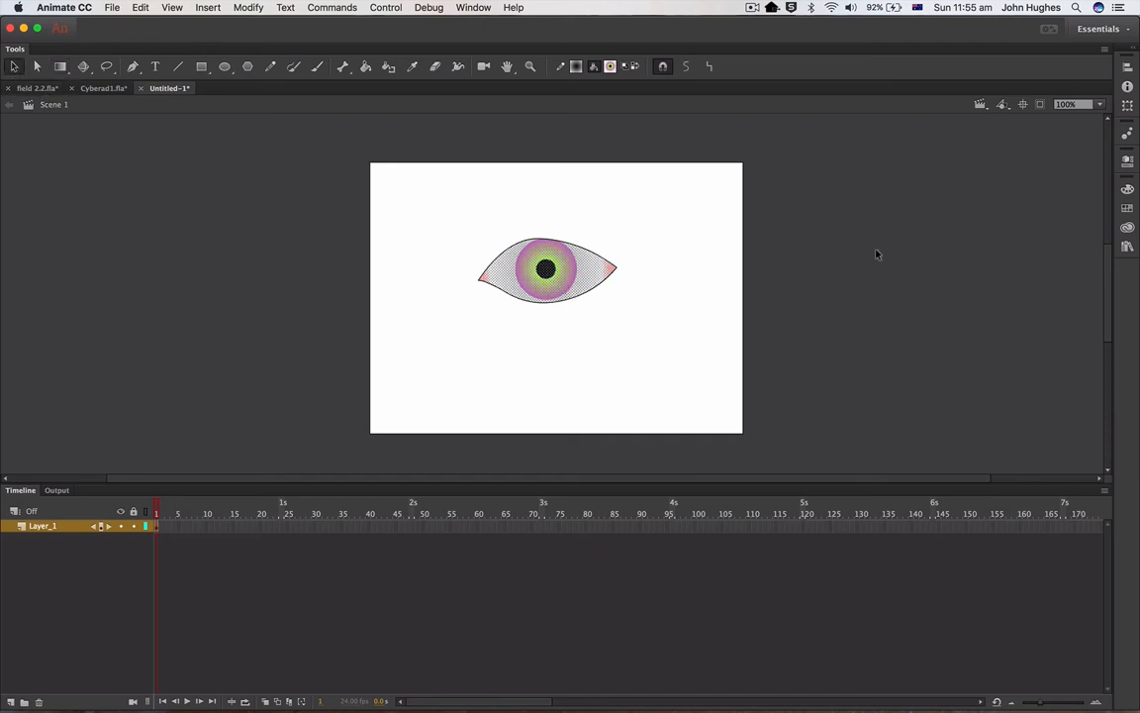
pyautogui.click(1129, 188)
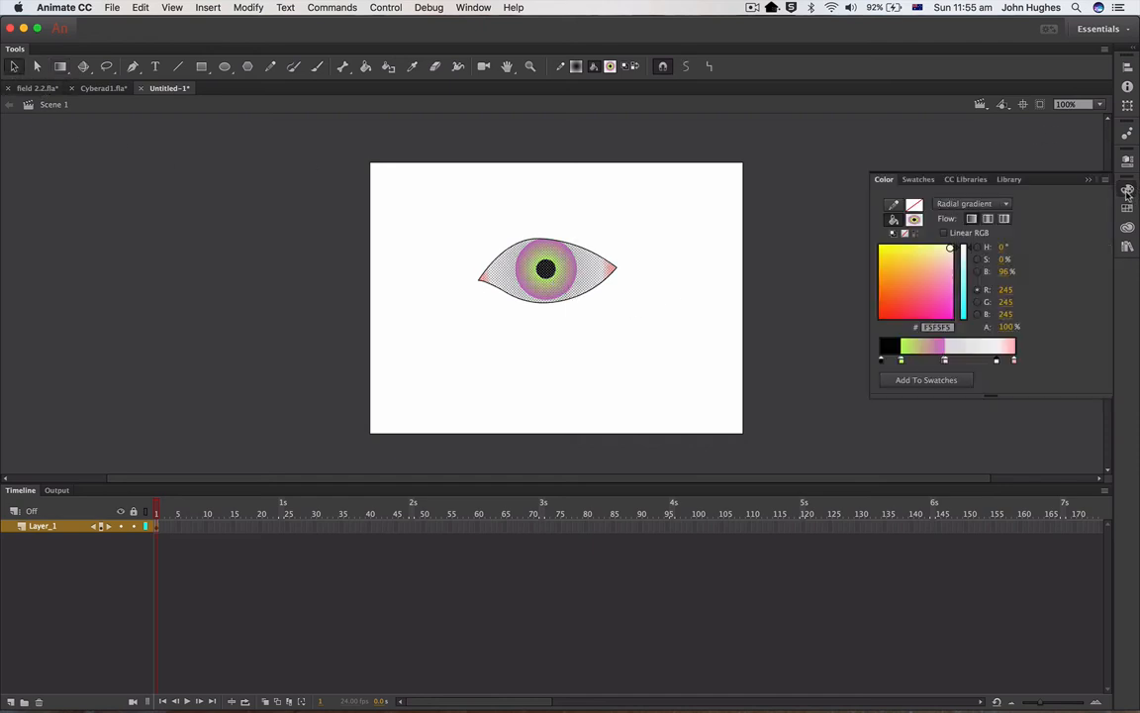
pyautogui.click(958, 360)
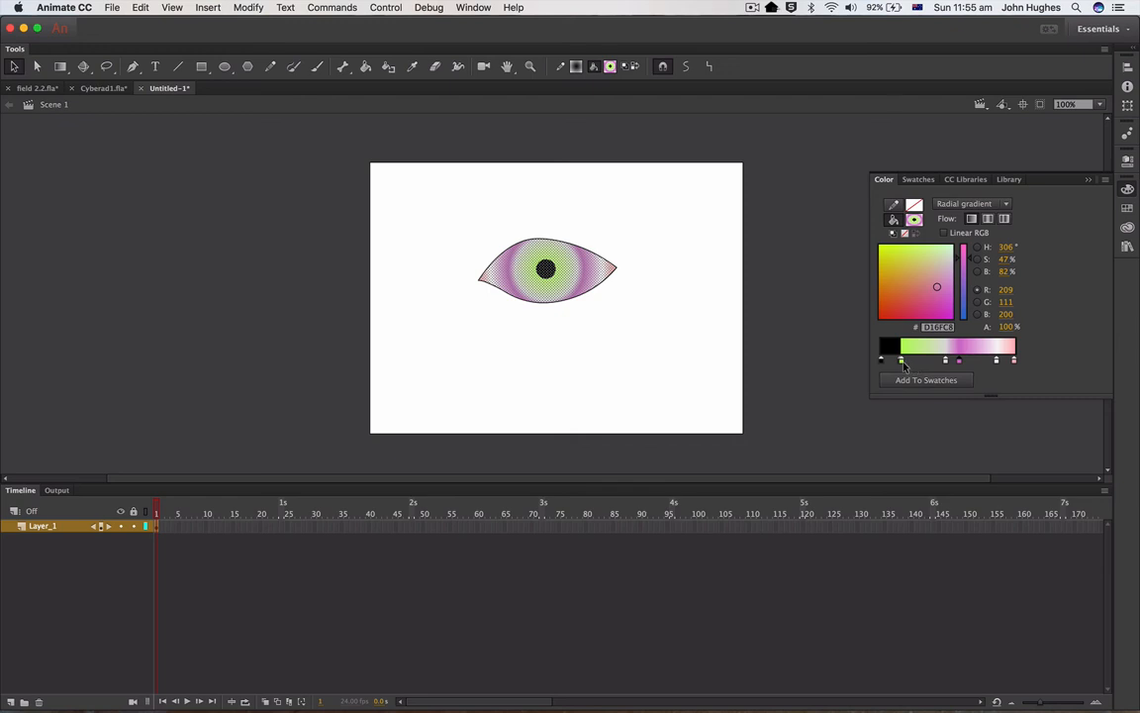
pyautogui.moveTo(902, 361)
pyautogui.mouseDown()
pyautogui.moveTo(916, 362)
pyautogui.moveTo(892, 363)
pyautogui.moveTo(911, 364)
pyautogui.mouseUp()
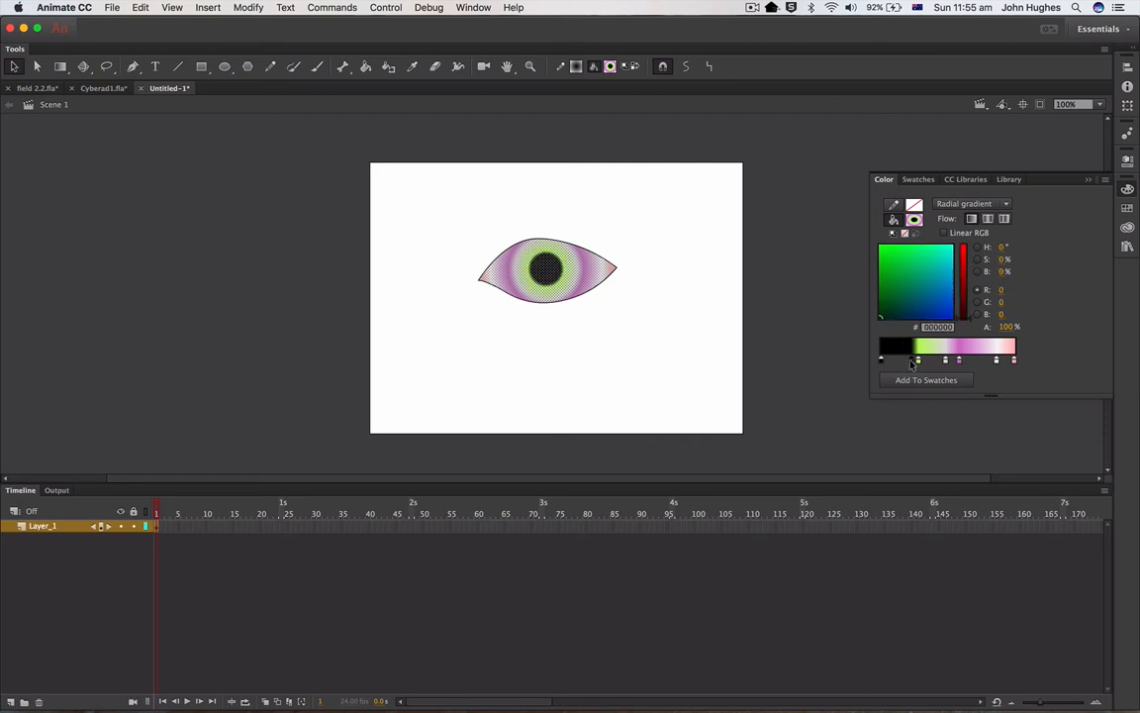
pyautogui.click(673, 354)
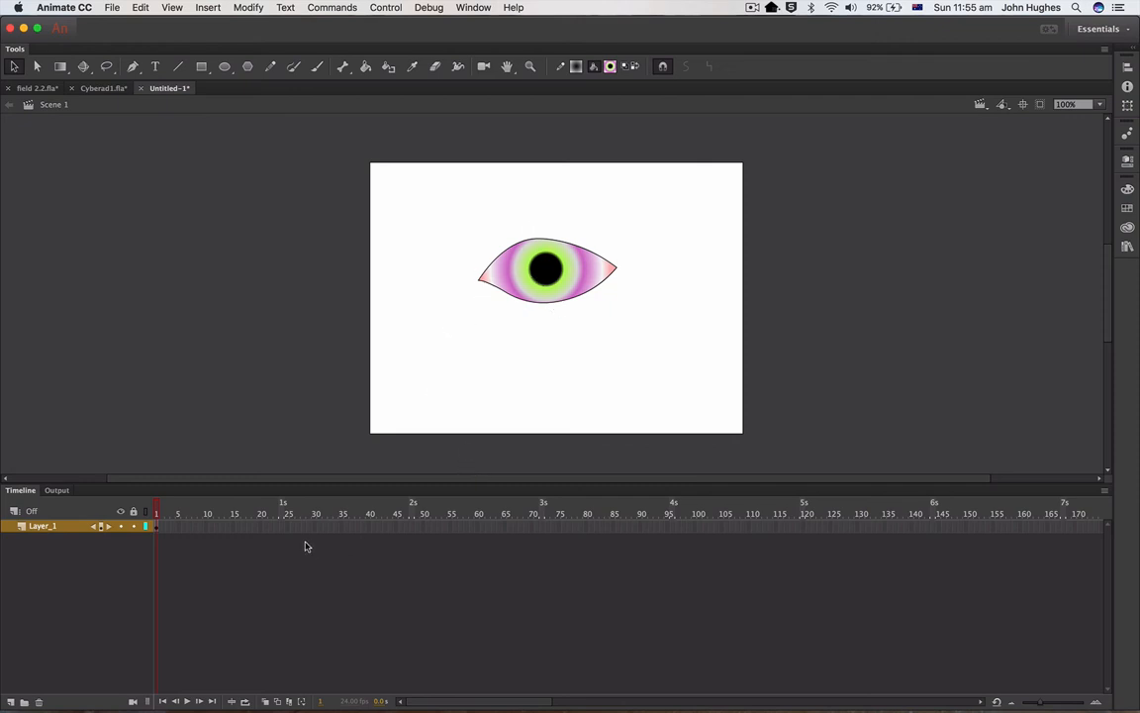
# Step: Insert keyframes at frames 10 and 25 of Layer_1
pyautogui.rightClick(206, 528)
pyautogui.click(254, 444)
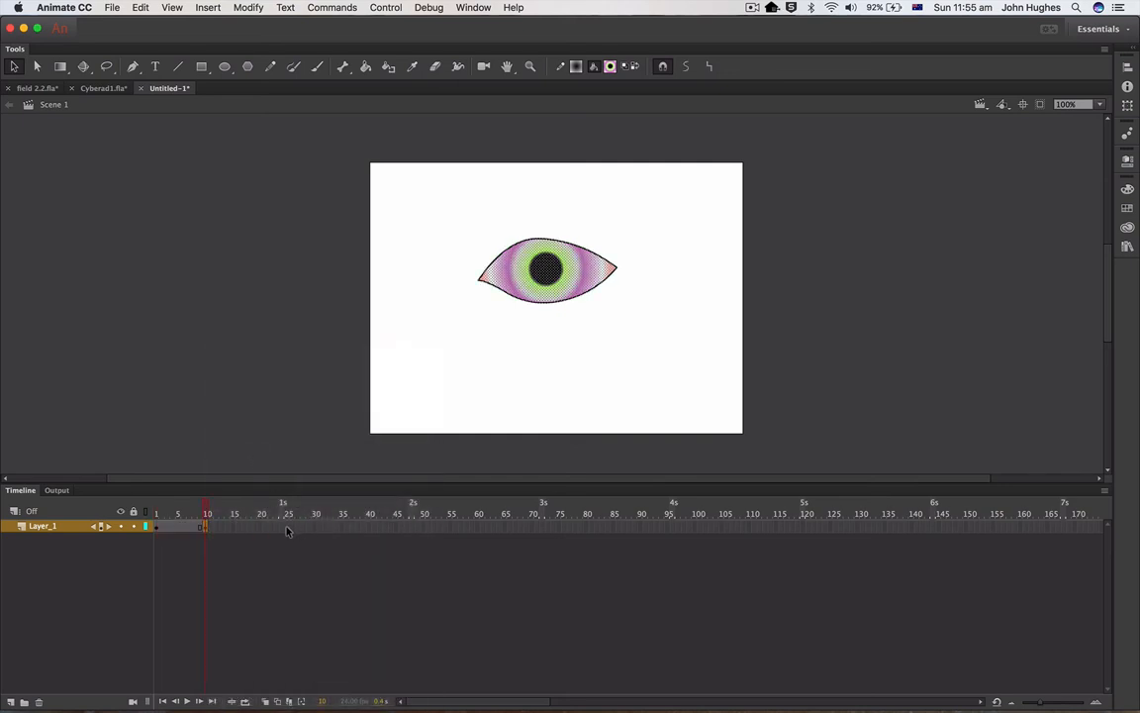
pyautogui.rightClick(287, 527)
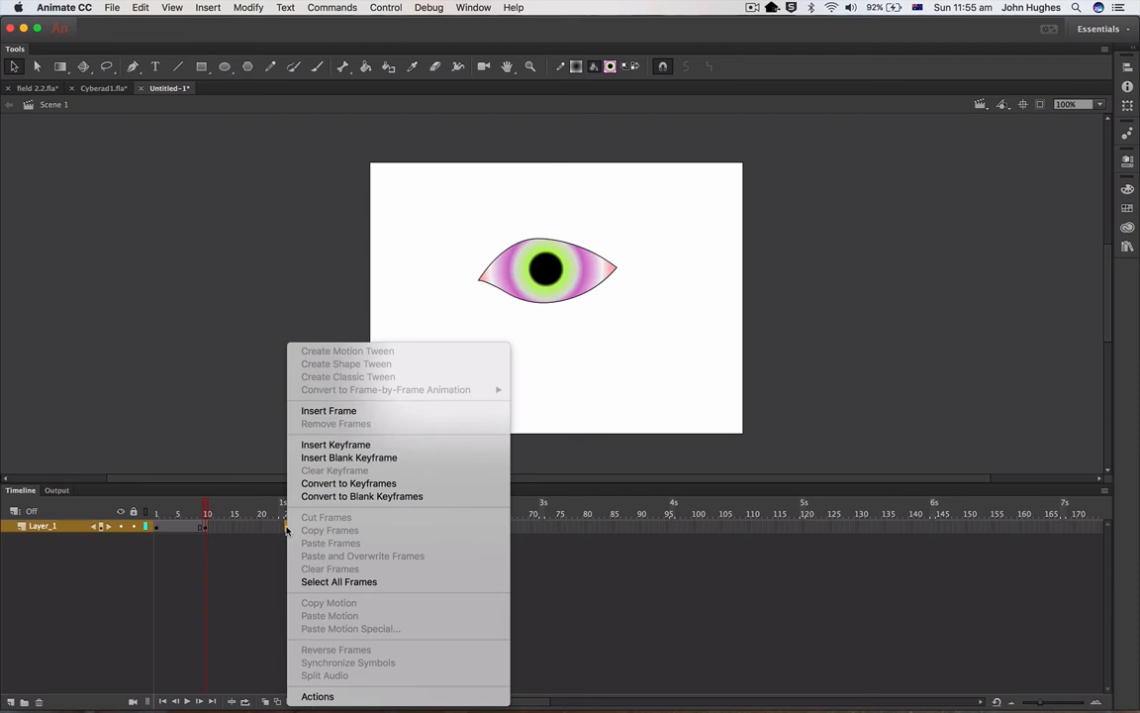
pyautogui.click(340, 446)
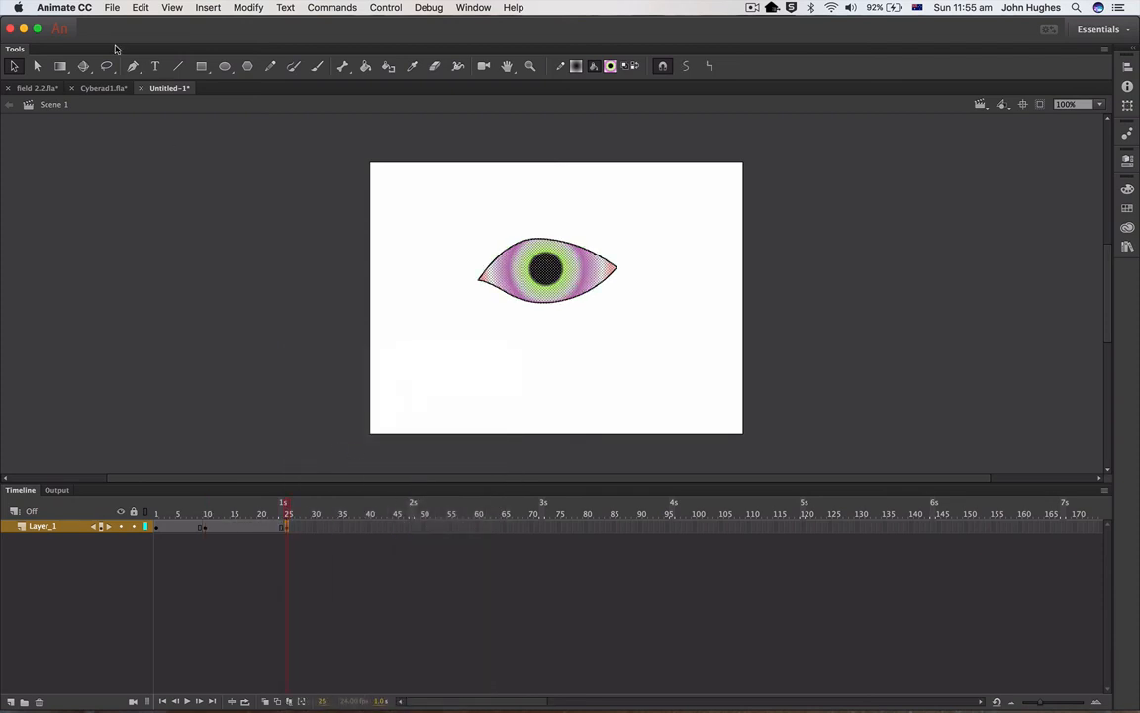
# Step: At frame 25, shift the gradient's focal point and centre toward the eye's right corner and enlarge the gradient slightly
pyautogui.click(59, 66)
pyautogui.click(364, 299)
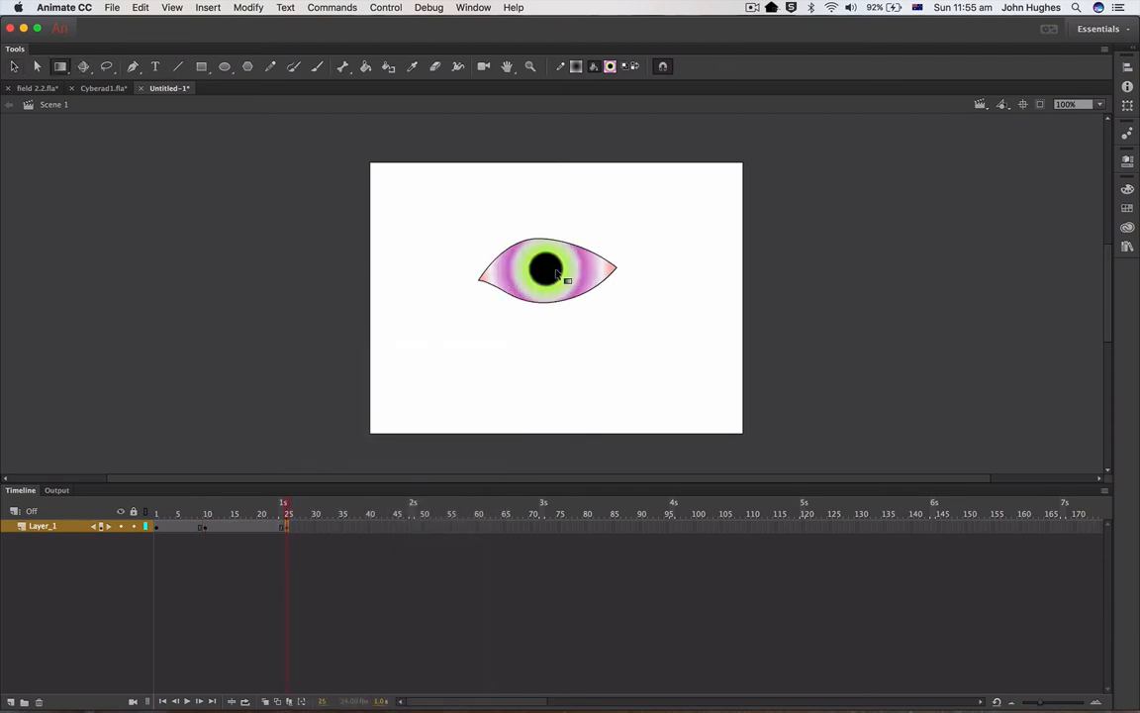
pyautogui.click(507, 250)
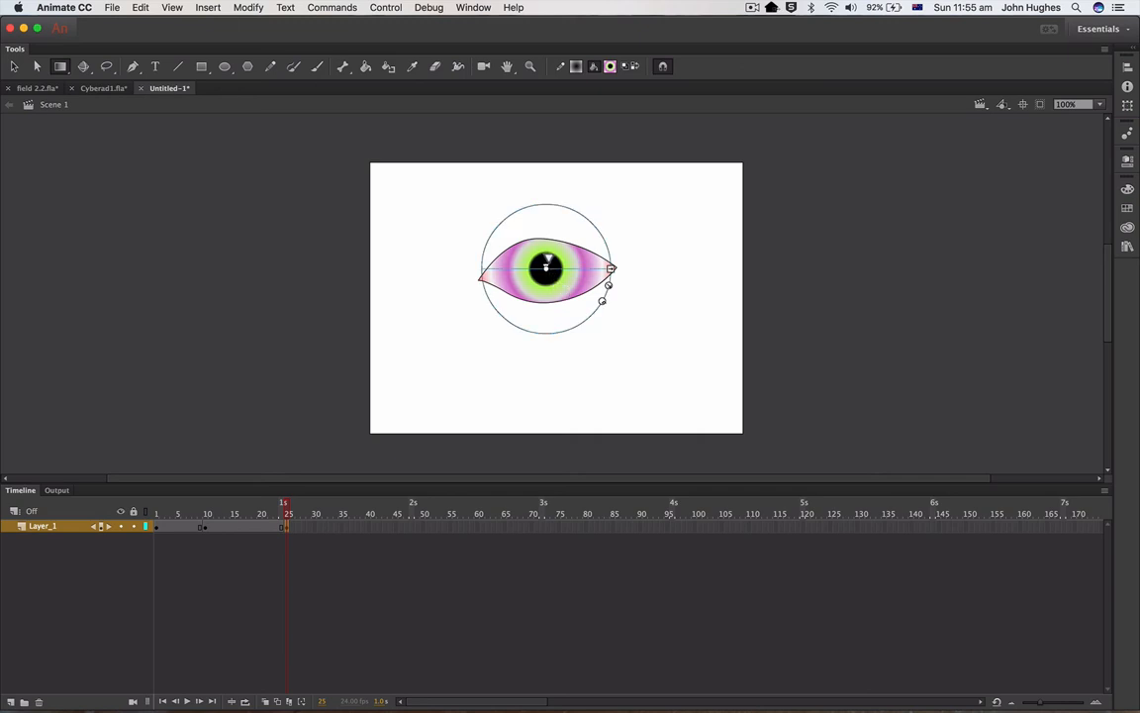
pyautogui.moveTo(548, 260)
pyautogui.mouseDown()
pyautogui.moveTo(580, 267)
pyautogui.moveTo(519, 268)
pyautogui.moveTo(592, 265)
pyautogui.moveTo(553, 269)
pyautogui.mouseUp()
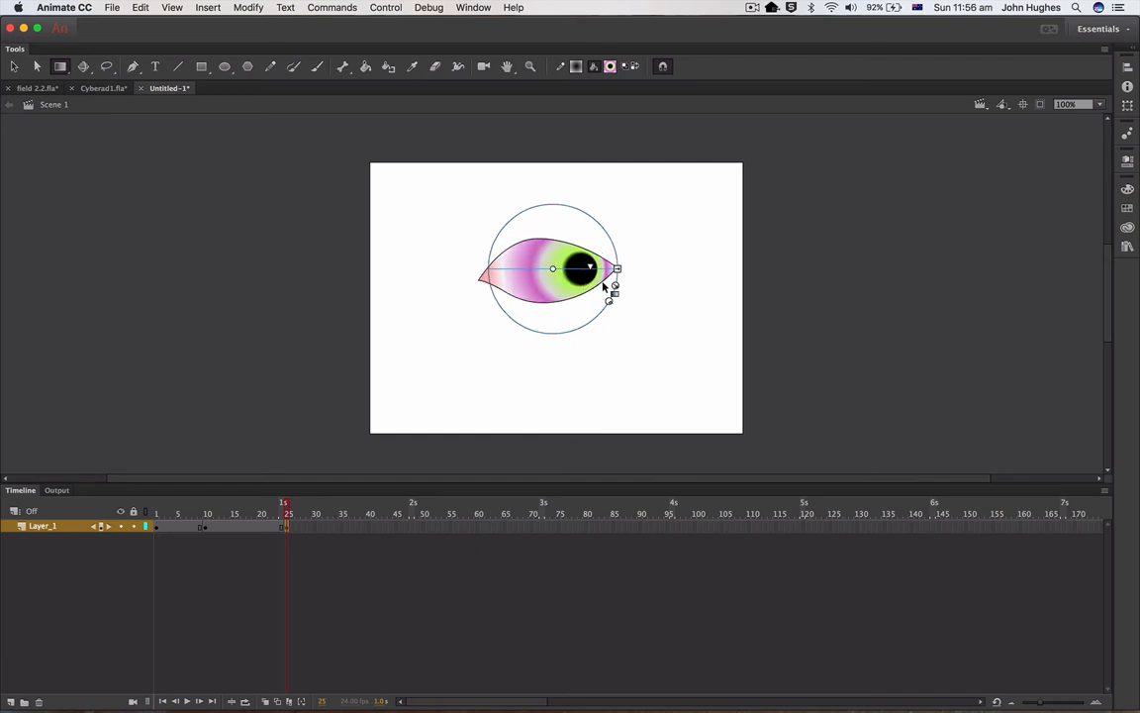
pyautogui.moveTo(614, 285); pyautogui.dragTo(619, 289)
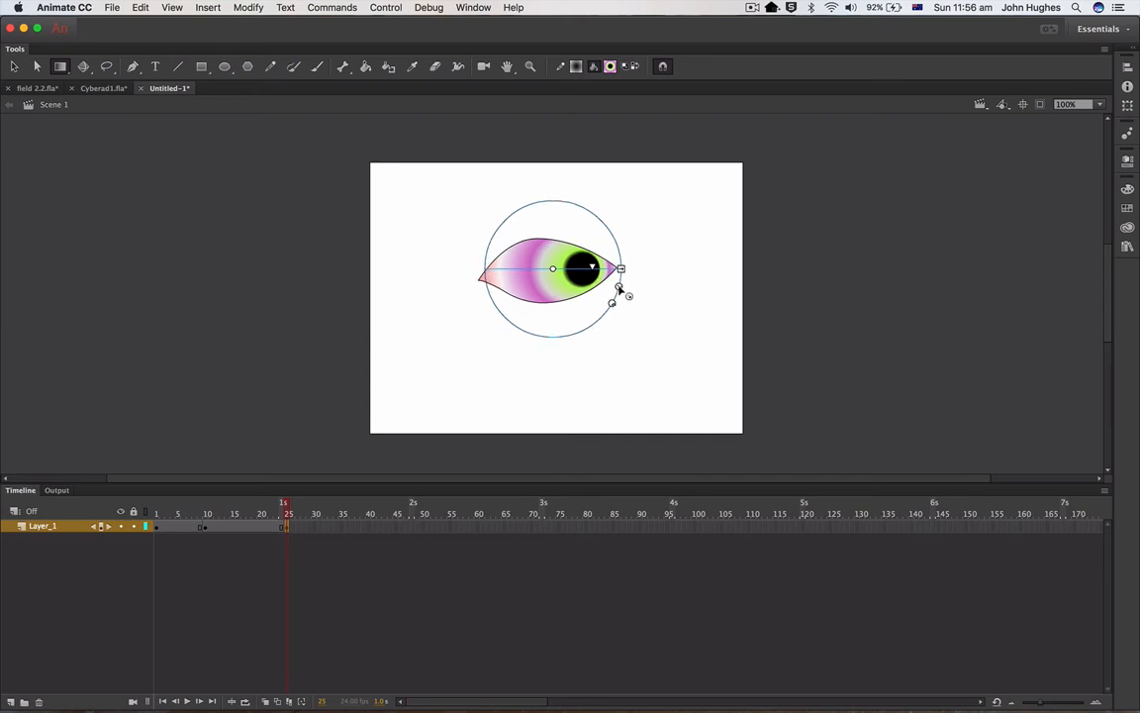
pyautogui.click(487, 402)
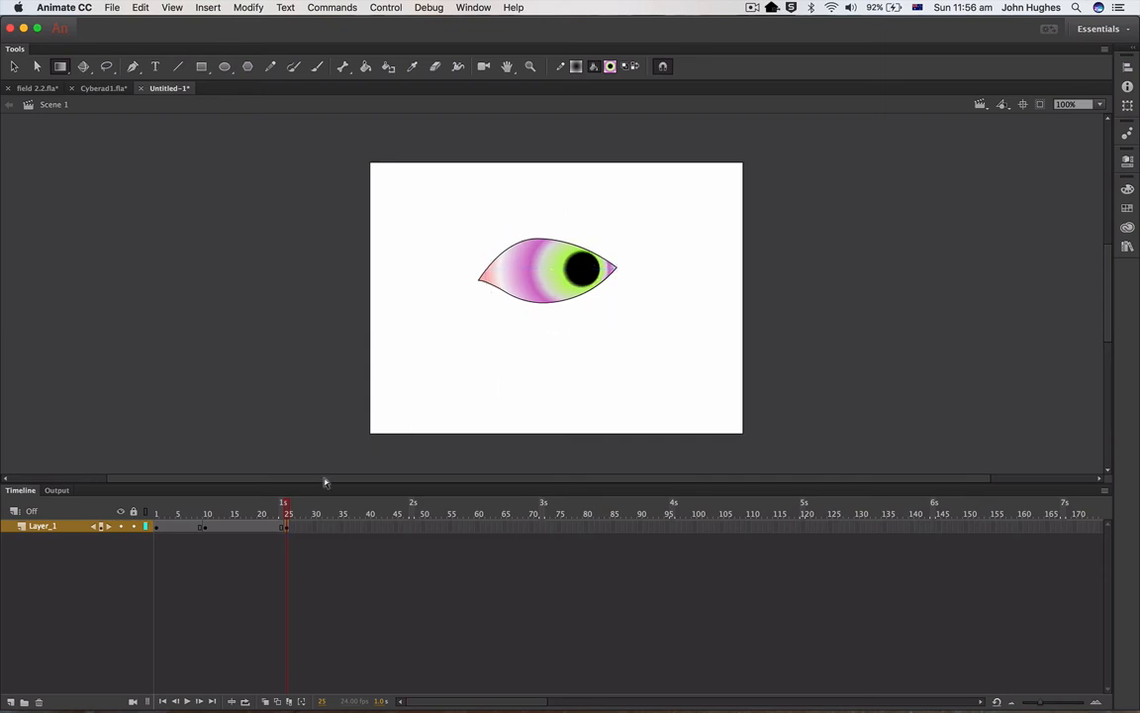
# Step: Create a shape tween between the keyframes at frames 10 and 25 and scrub through the eye movement
pyautogui.click(205, 530)
pyautogui.rightClick(205, 530)
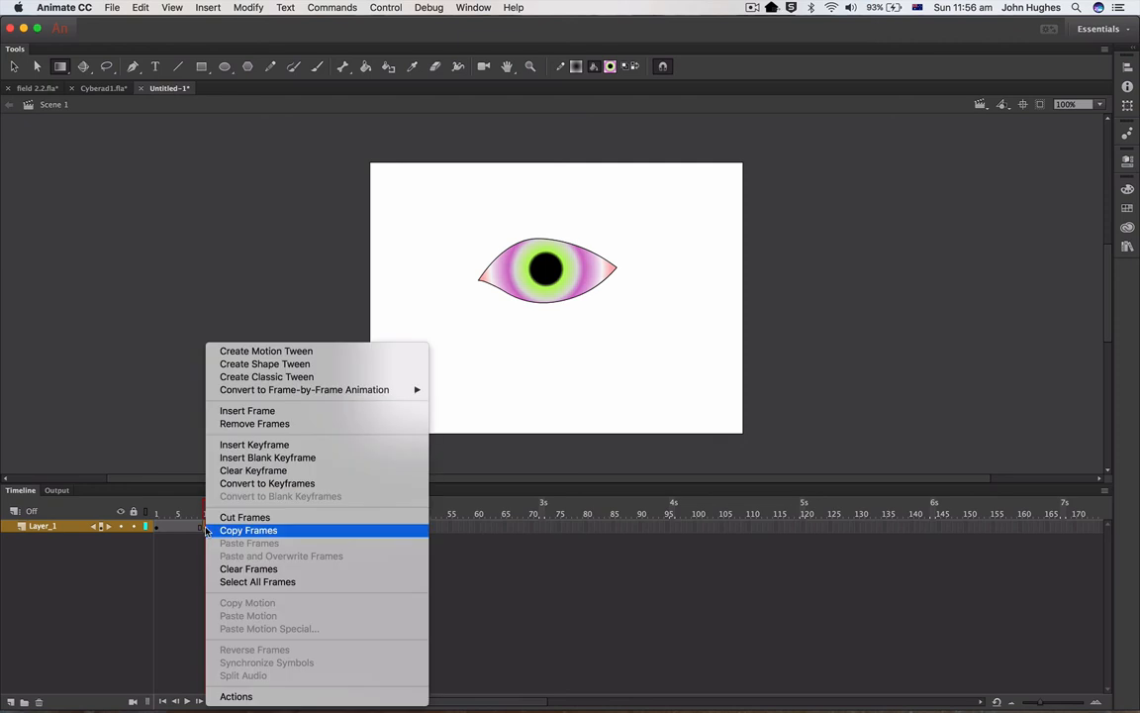
pyautogui.click(252, 364)
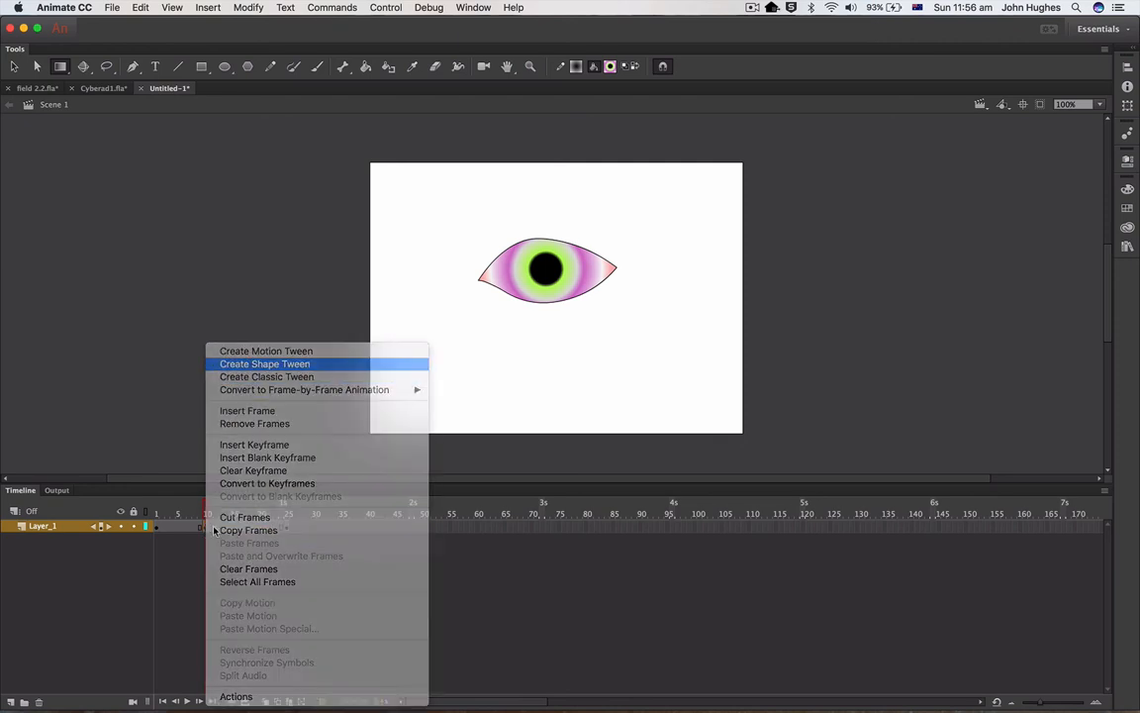
pyautogui.moveTo(208, 511)
pyautogui.mouseDown()
pyautogui.moveTo(280, 502)
pyautogui.moveTo(186, 502)
pyautogui.moveTo(284, 505)
pyautogui.moveTo(155, 503)
pyautogui.moveTo(209, 503)
pyautogui.moveTo(206, 515)
pyautogui.mouseUp()
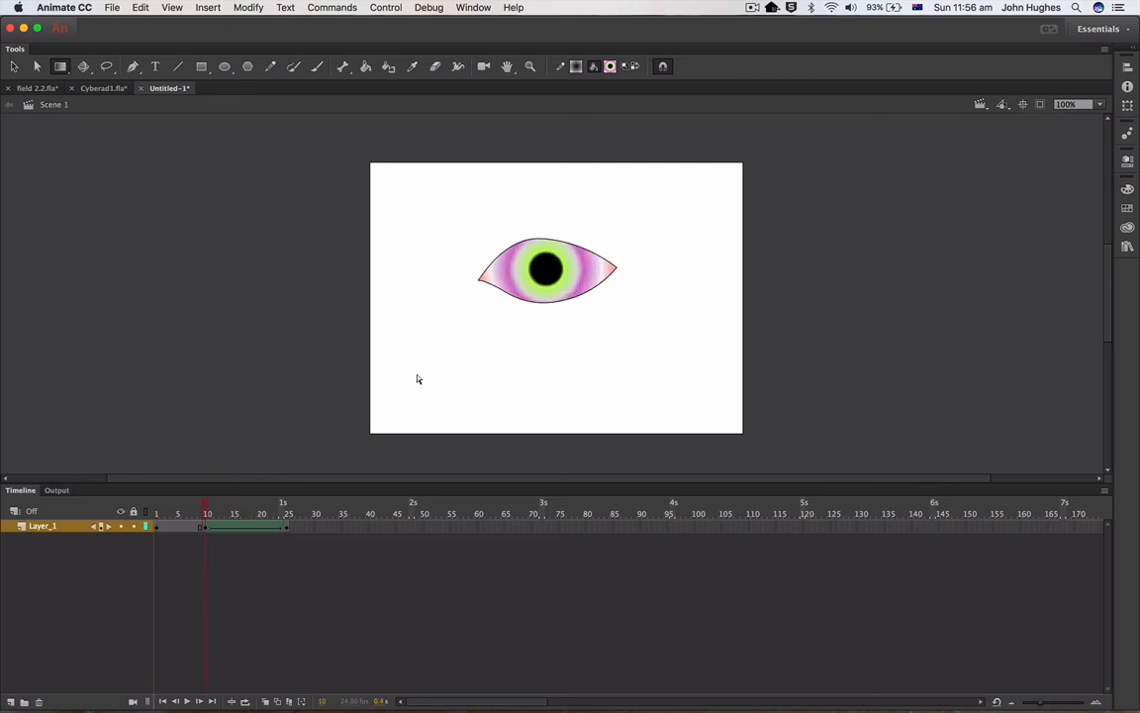
# Step: Delete the whole eye drawing, outline and fill, from the keyframe at frame 10
pyautogui.click(14, 67)
pyautogui.moveTo(446, 206); pyautogui.dragTo(671, 328)
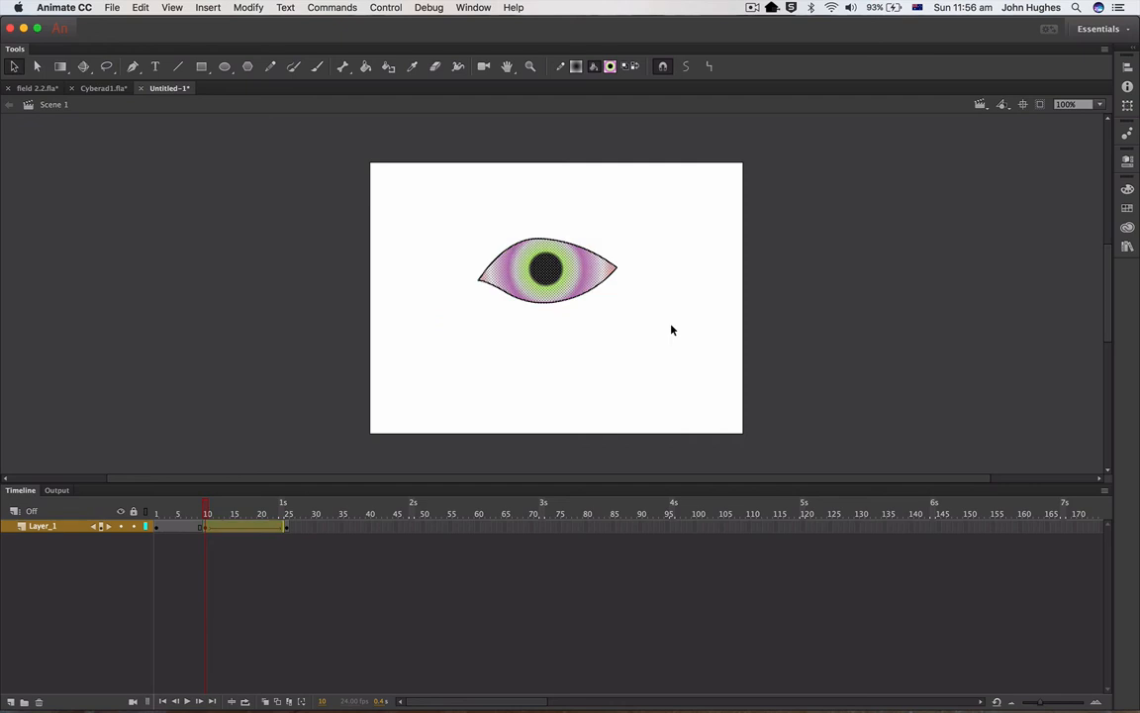
pyautogui.press('Delete')
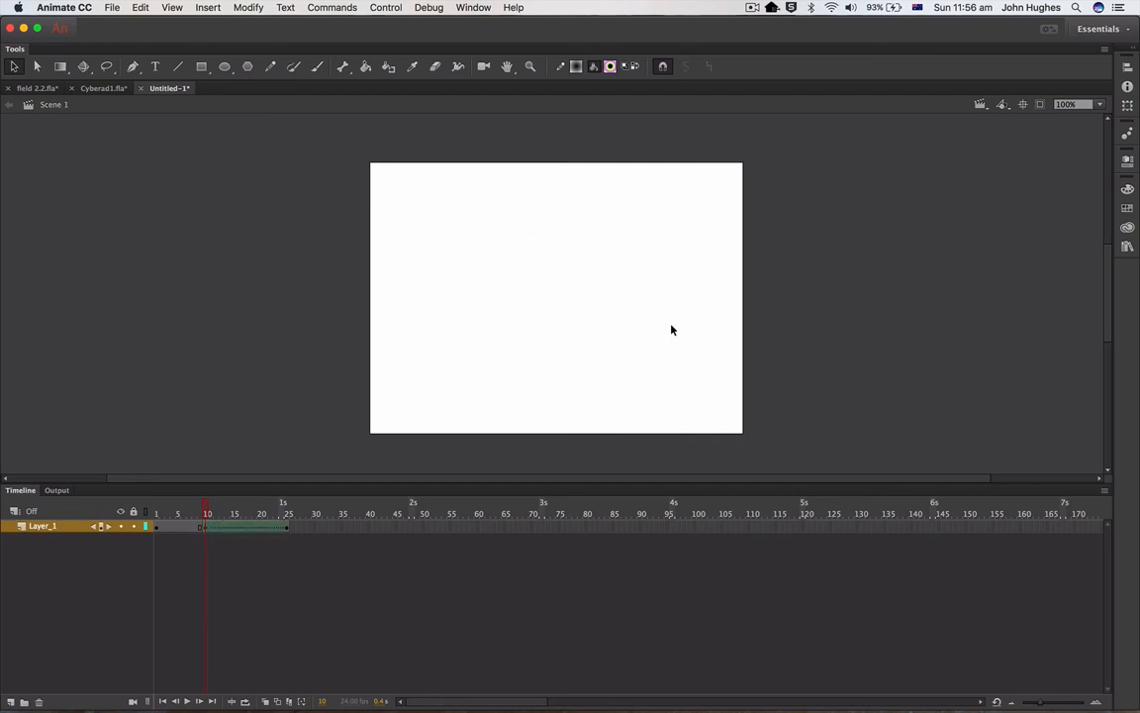
# Step: Switch to the field 2.2.fla document and open its Coop scene
pyautogui.click(49, 89)
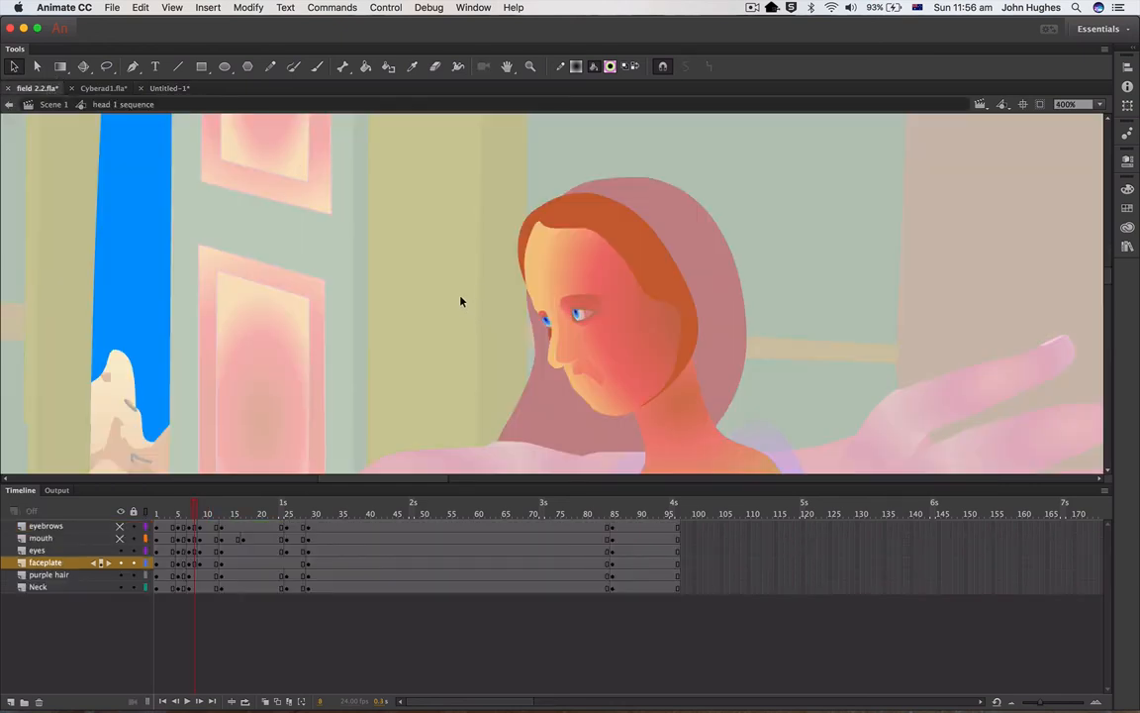
pyautogui.click(980, 104)
pyautogui.click(996, 149)
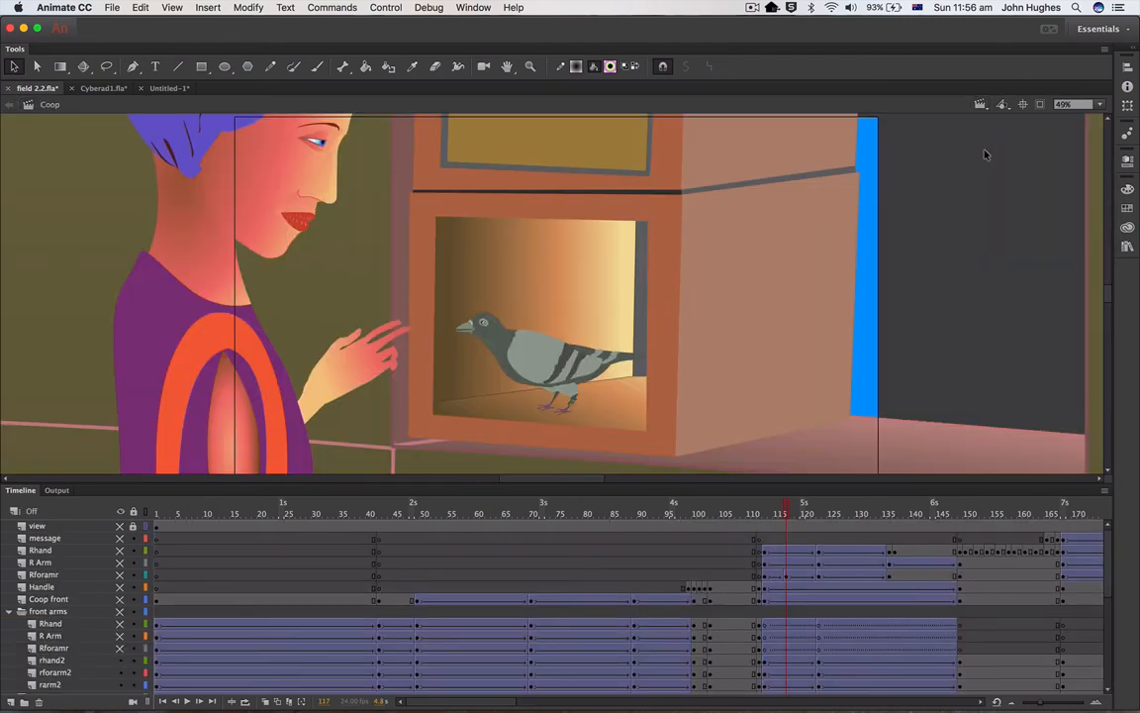
# Step: Open the woman's head symbol W2HeadSide in place and select its face fill and nose shading to inspect them
pyautogui.scroll(2, 281, 197)
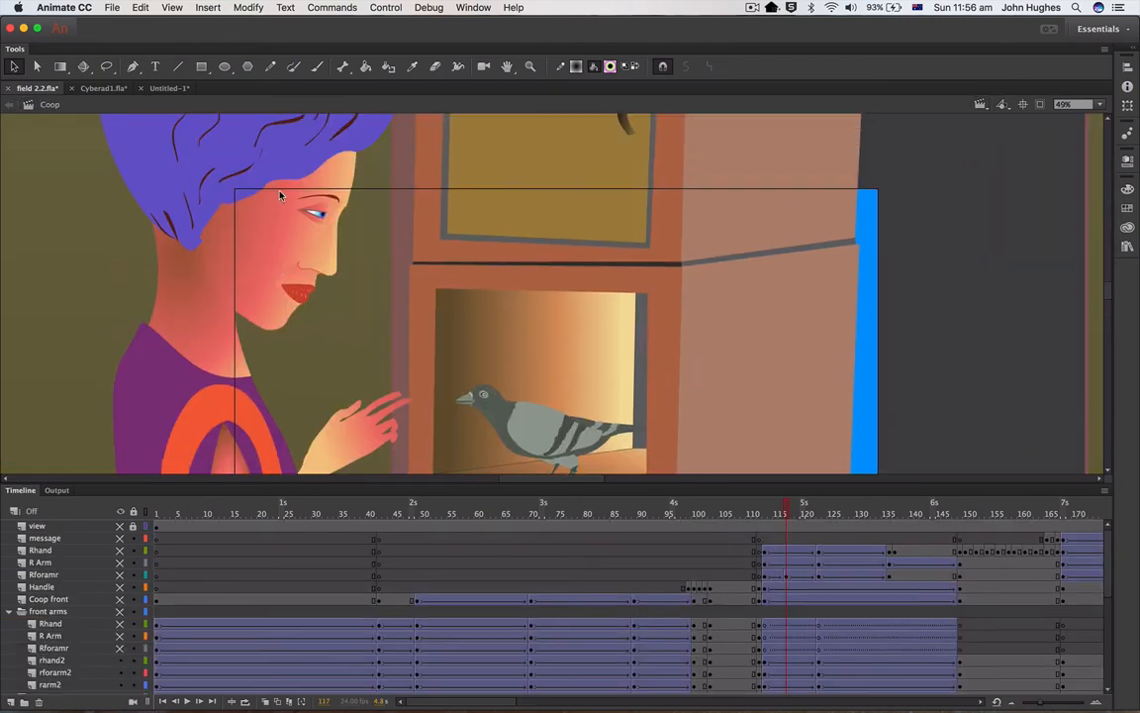
pyautogui.doubleClick(264, 251)
pyautogui.click(285, 260)
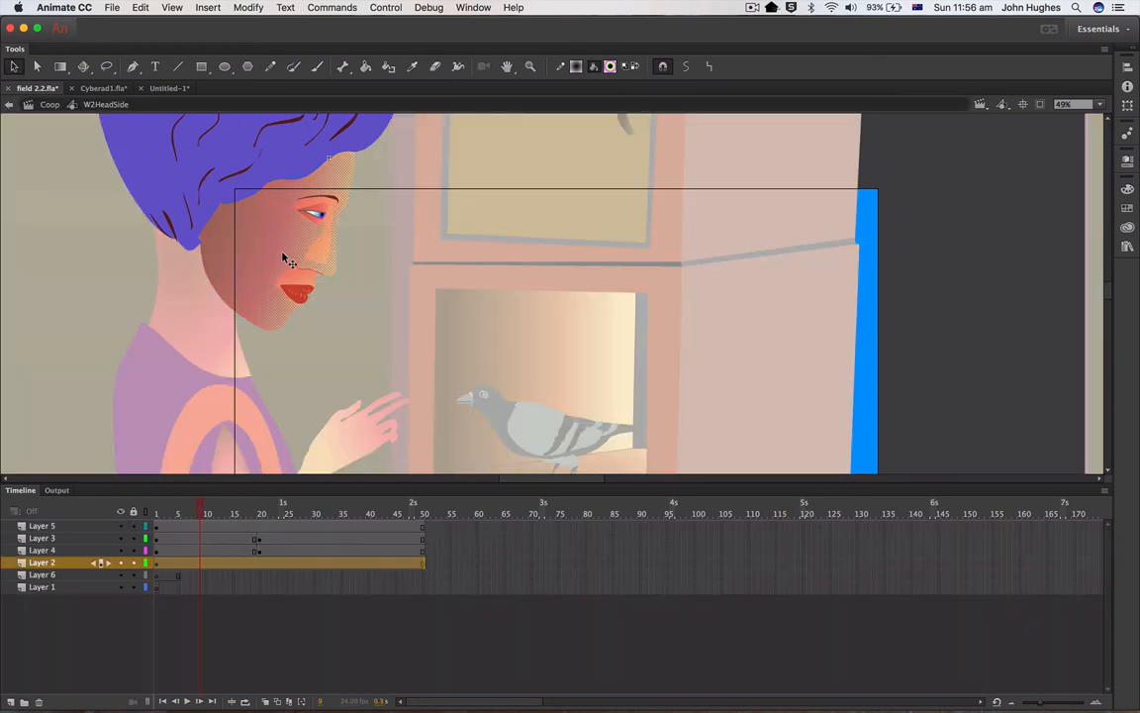
pyautogui.click(299, 278)
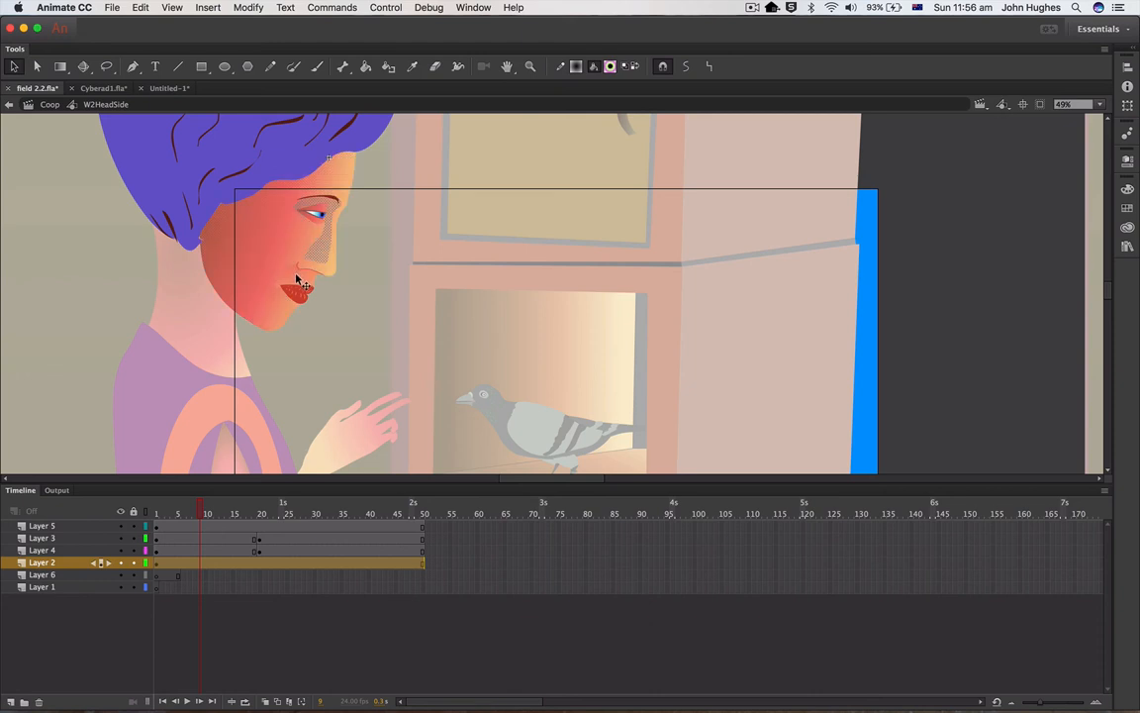
# Step: Sample the gradient of the woman's face in field 2.2.fla with the Eyedropper
pyautogui.click(230, 245)
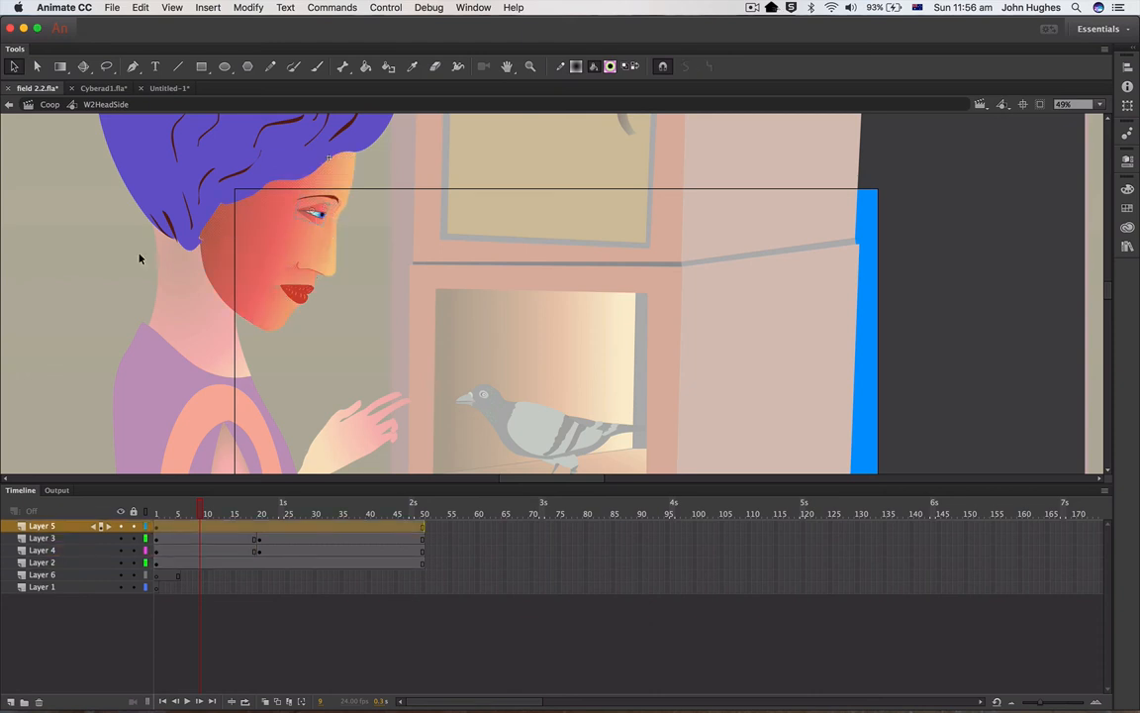
pyautogui.click(166, 89)
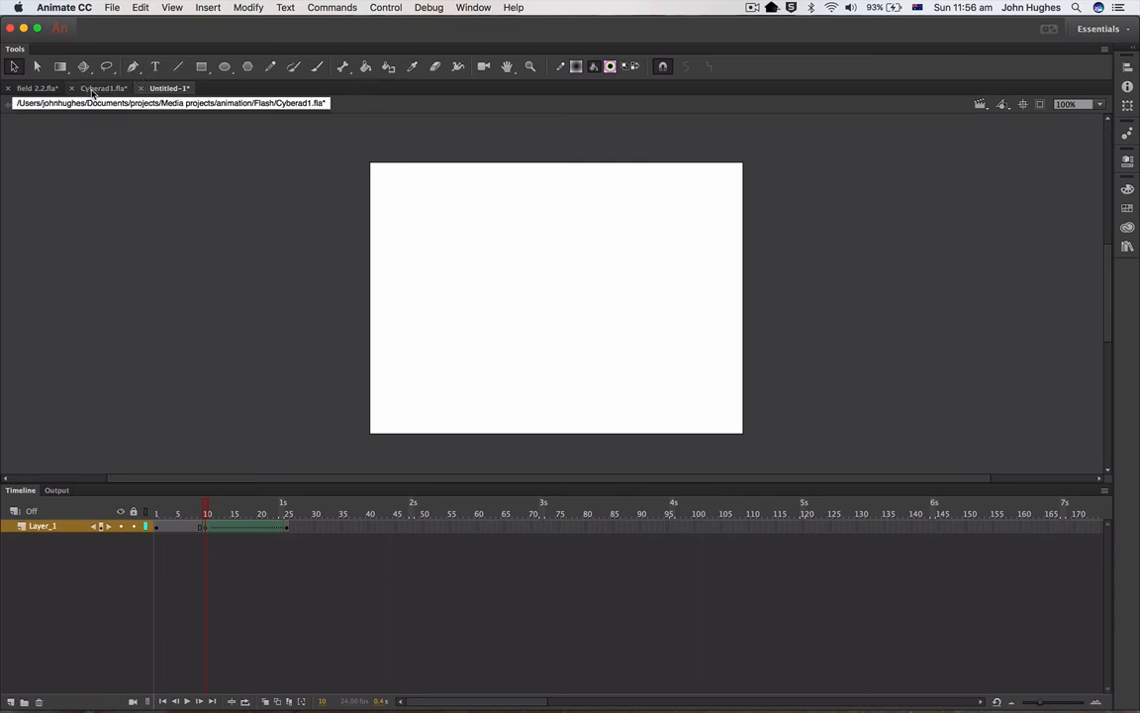
pyautogui.click(42, 89)
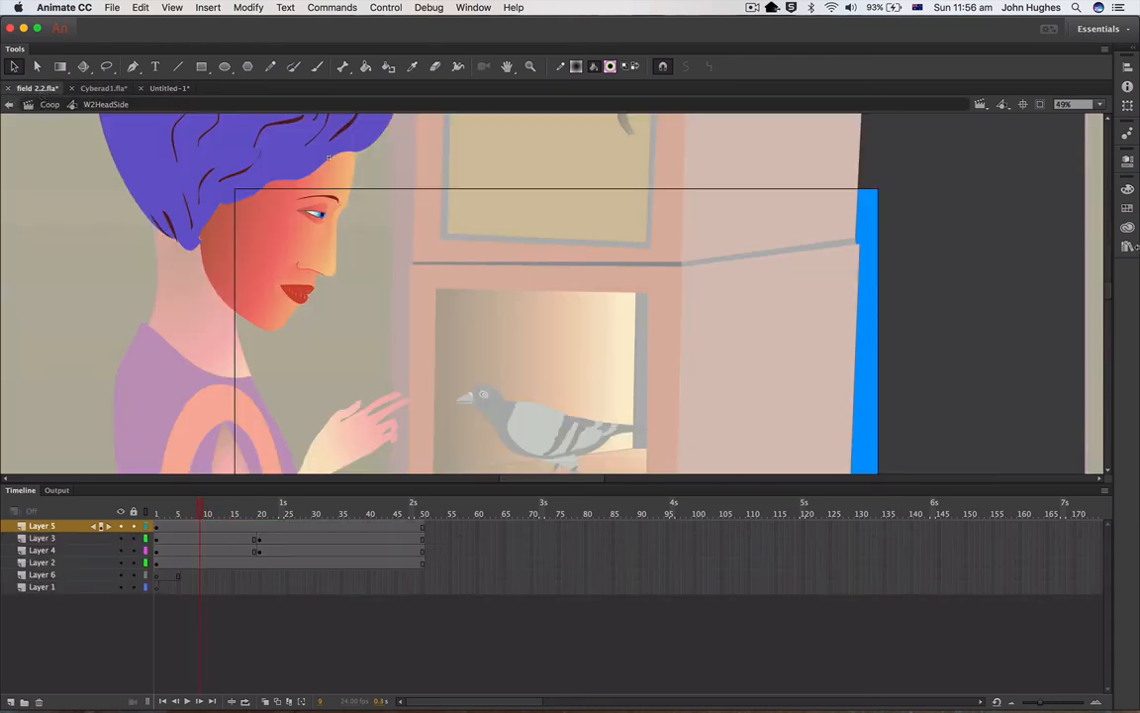
pyautogui.click(412, 67)
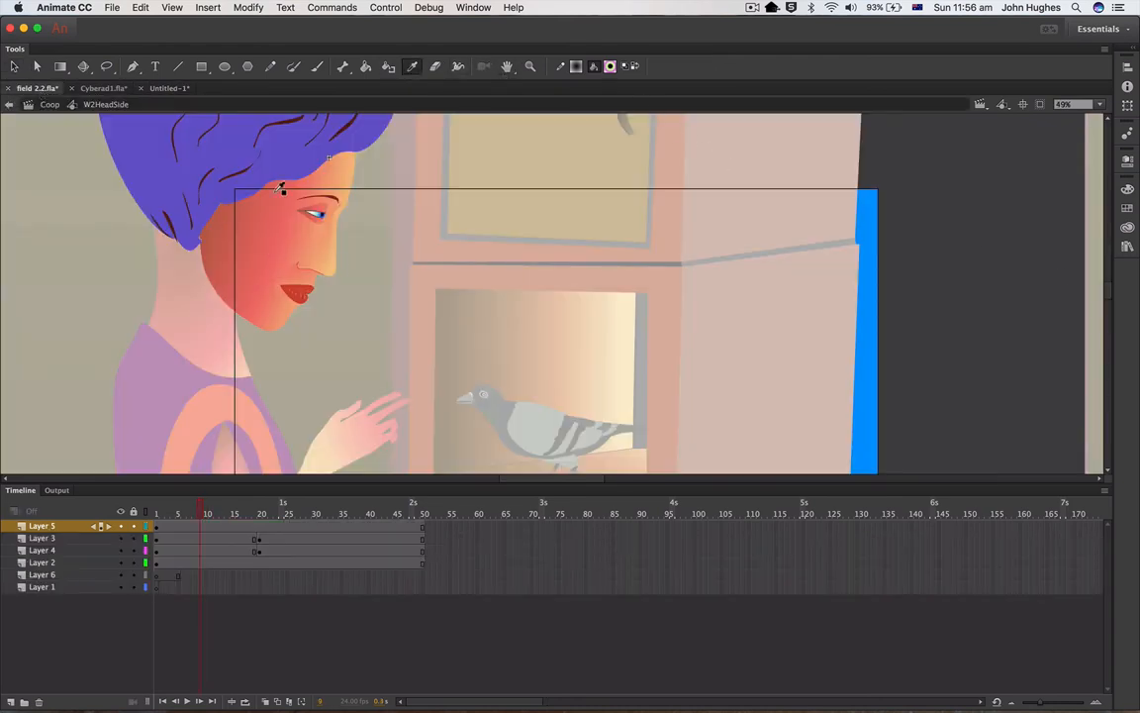
pyautogui.click(285, 237)
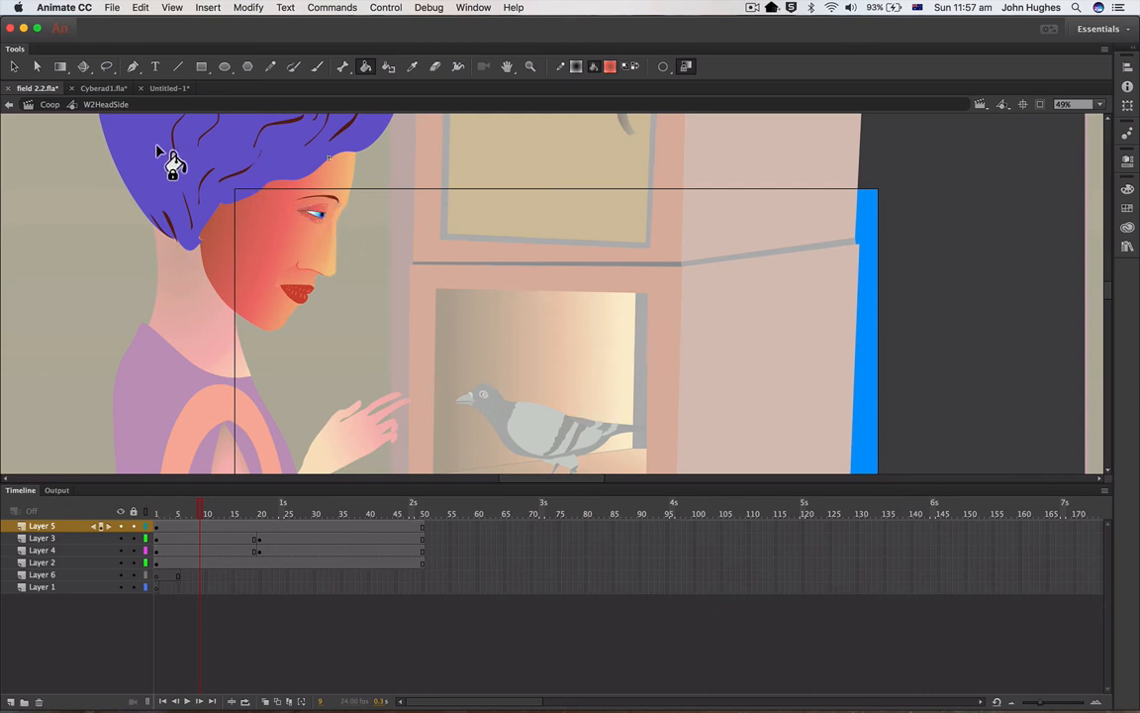
# Step: Switch to the Untitled-1 document and draw a tall, rounded closed outline freehand on the stage with the Pencil
pyautogui.click(168, 89)
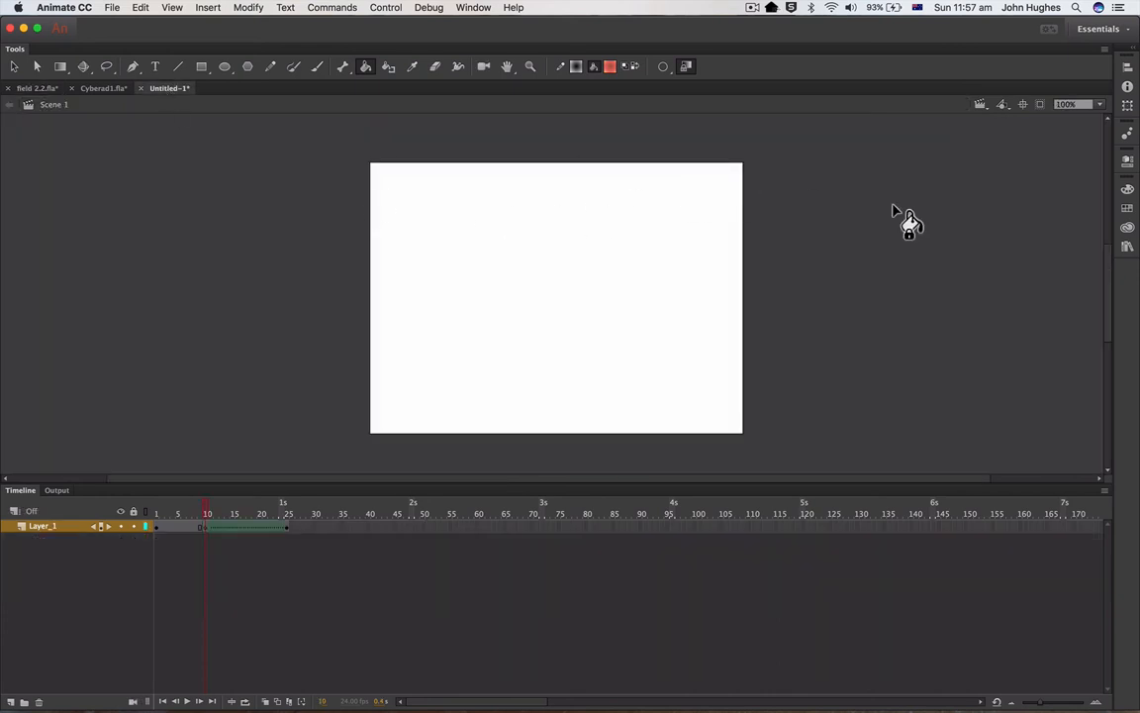
pyautogui.click(270, 67)
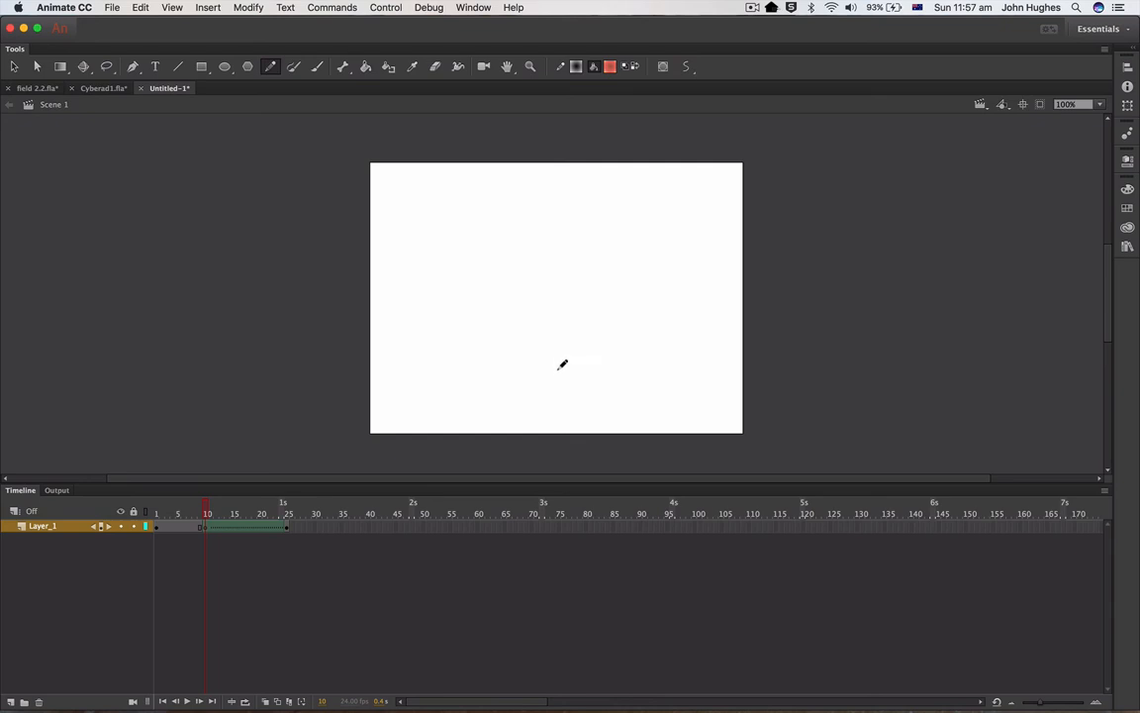
pyautogui.moveTo(559, 364)
pyautogui.mouseDown()
pyautogui.moveTo(558, 249)
pyautogui.moveTo(583, 223)
pyautogui.moveTo(619, 220)
pyautogui.moveTo(645, 249)
pyautogui.moveTo(627, 364)
pyautogui.moveTo(618, 391)
pyautogui.moveTo(562, 372)
pyautogui.mouseUp()
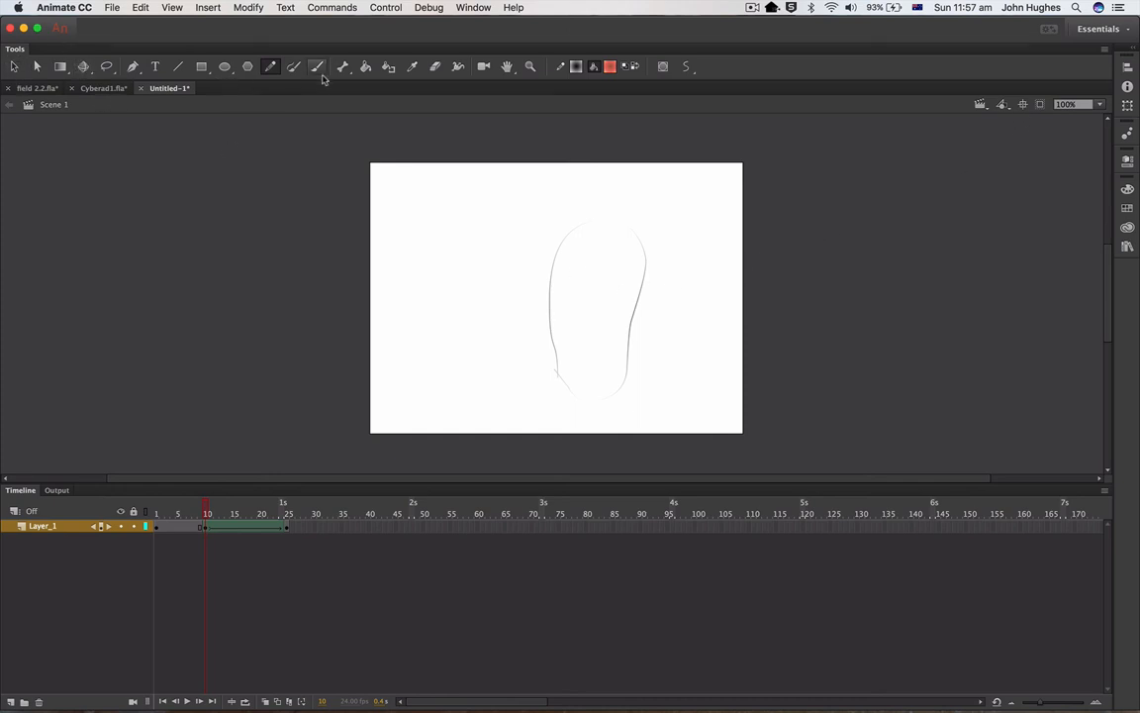
# Step: Fill the tall outline with the sampled radial gradient using the Paint Bucket with Lock Fill off
pyautogui.click(365, 67)
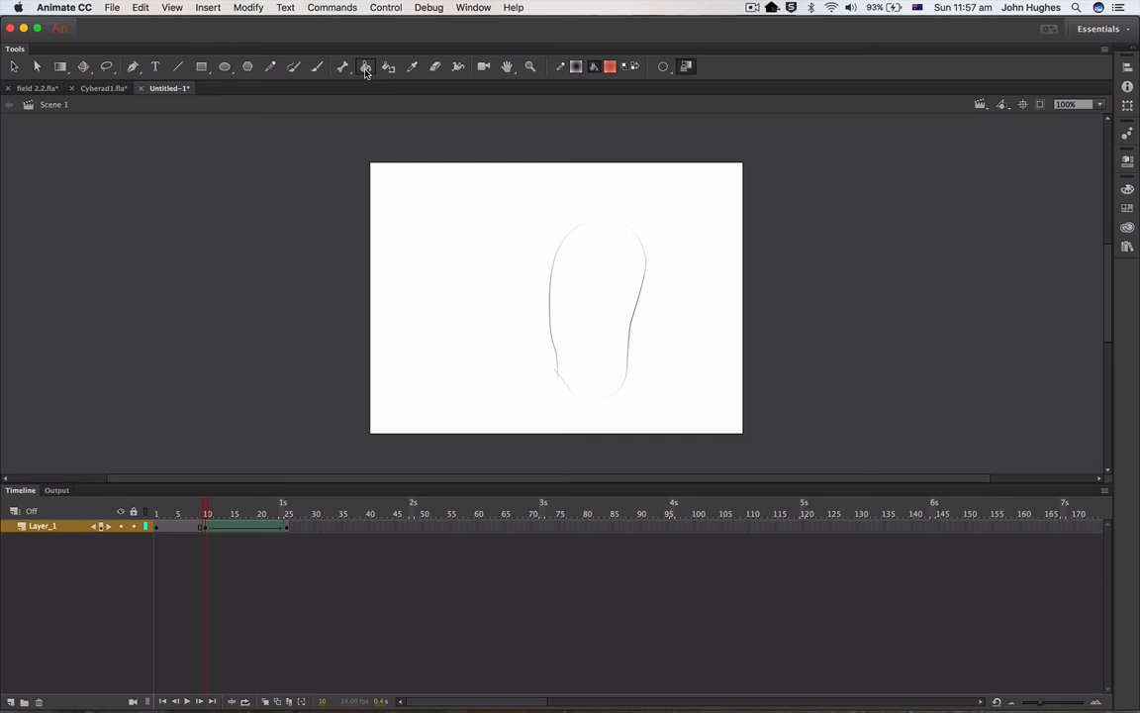
pyautogui.click(597, 298)
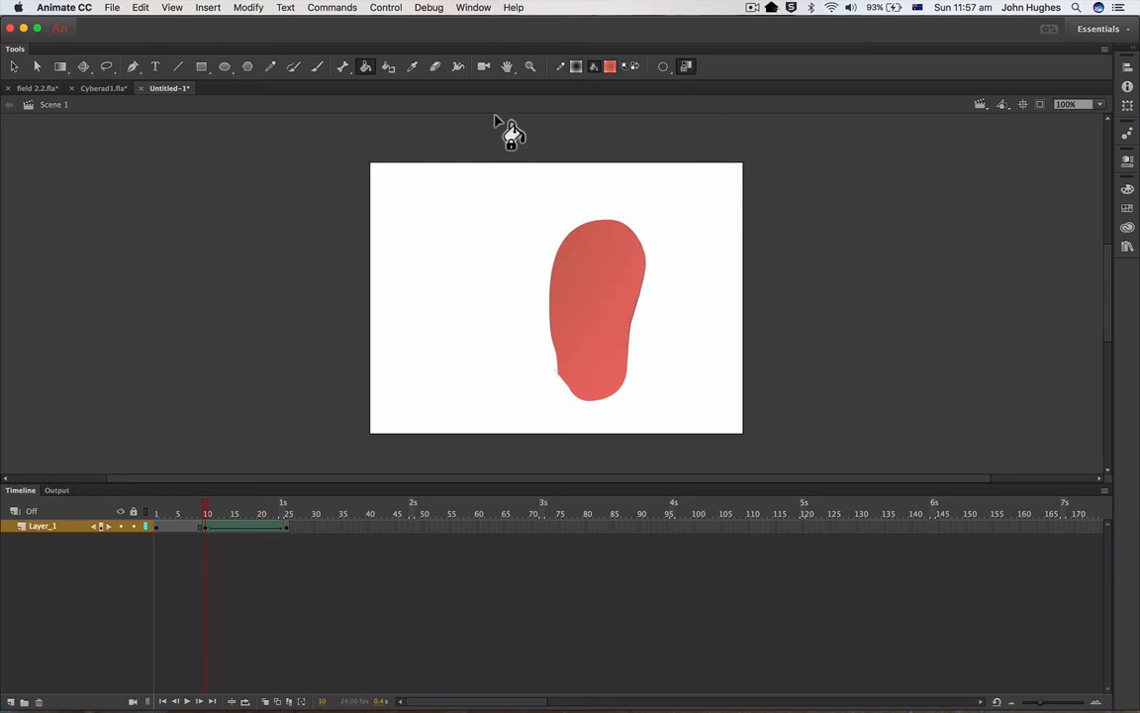
pyautogui.click(601, 302)
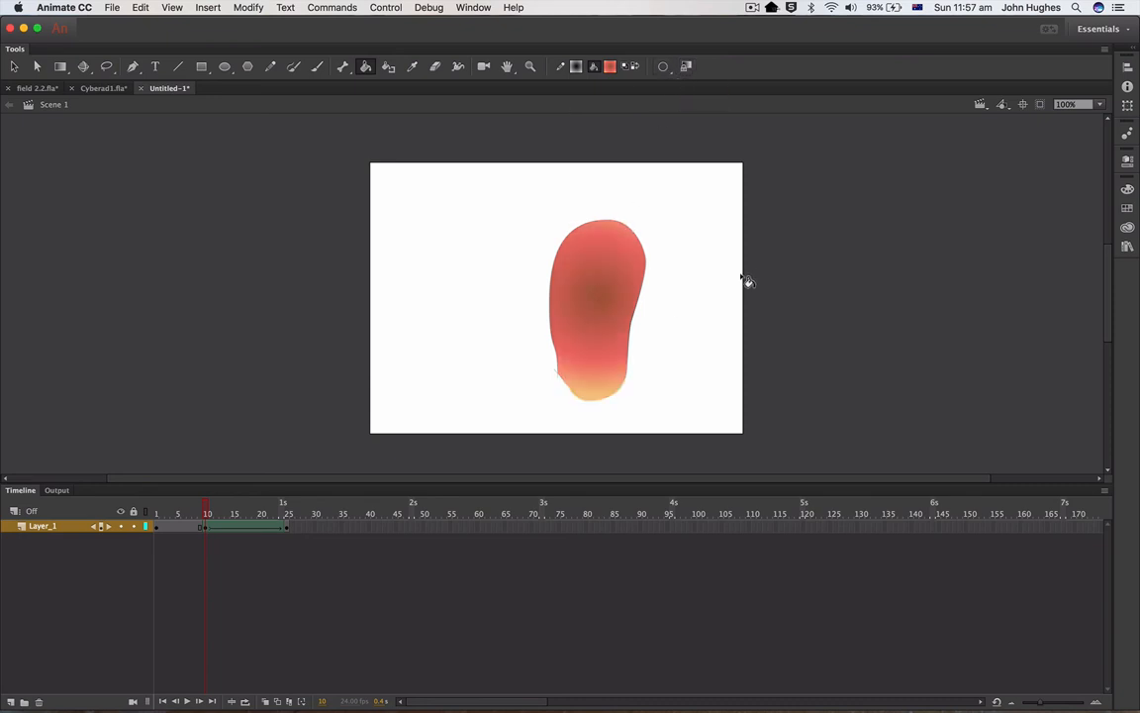
# Step: Transform the tall shape's gradient: narrow it to an upright ellipse, rotate it slightly clockwise and shift its centre slightly down
pyautogui.click(60, 68)
pyautogui.click(589, 300)
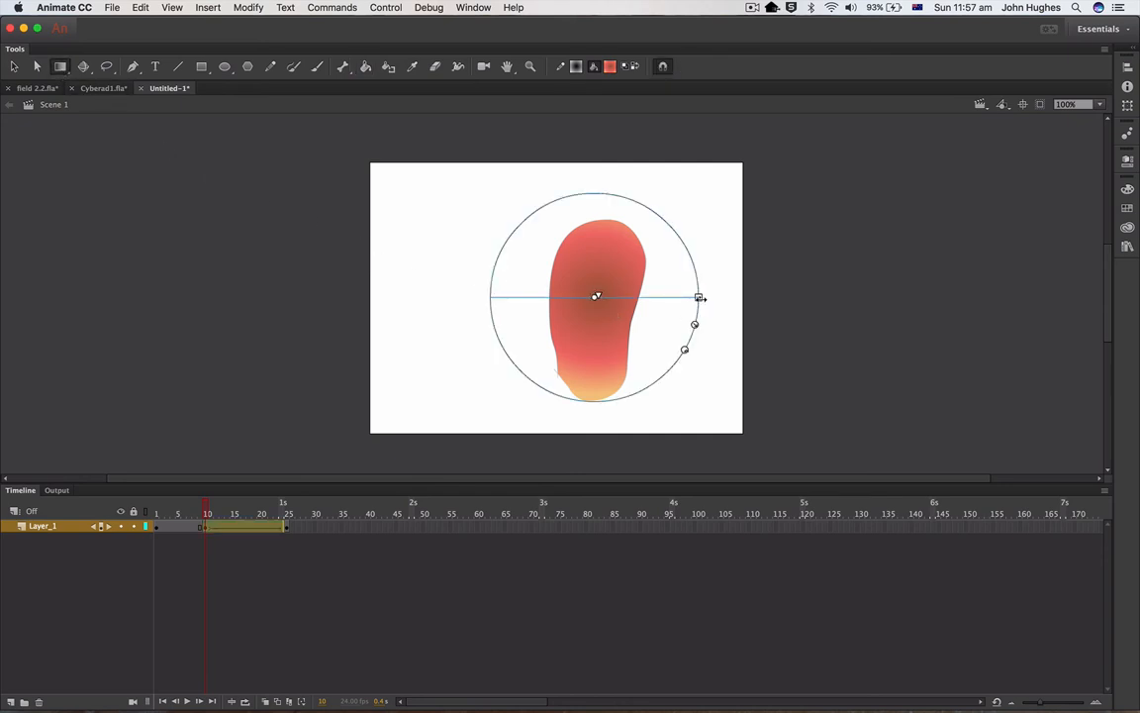
pyautogui.moveTo(700, 297); pyautogui.dragTo(647, 305)
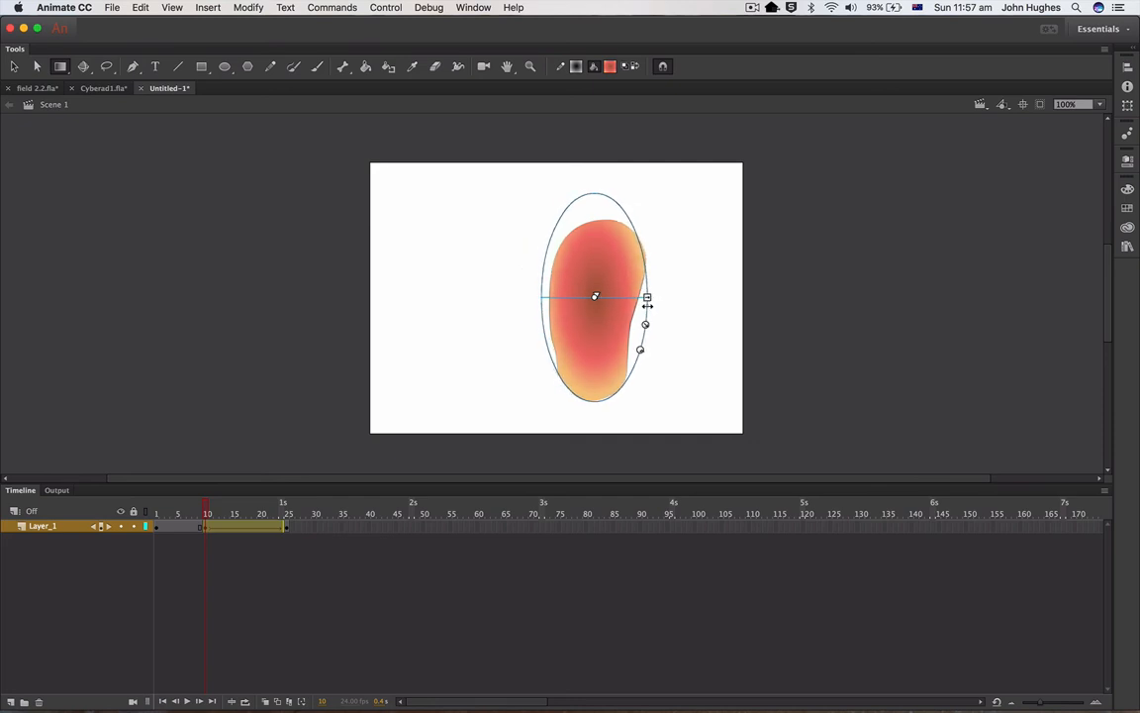
pyautogui.moveTo(642, 354)
pyautogui.mouseDown()
pyautogui.moveTo(624, 363)
pyautogui.moveTo(638, 362)
pyautogui.mouseUp()
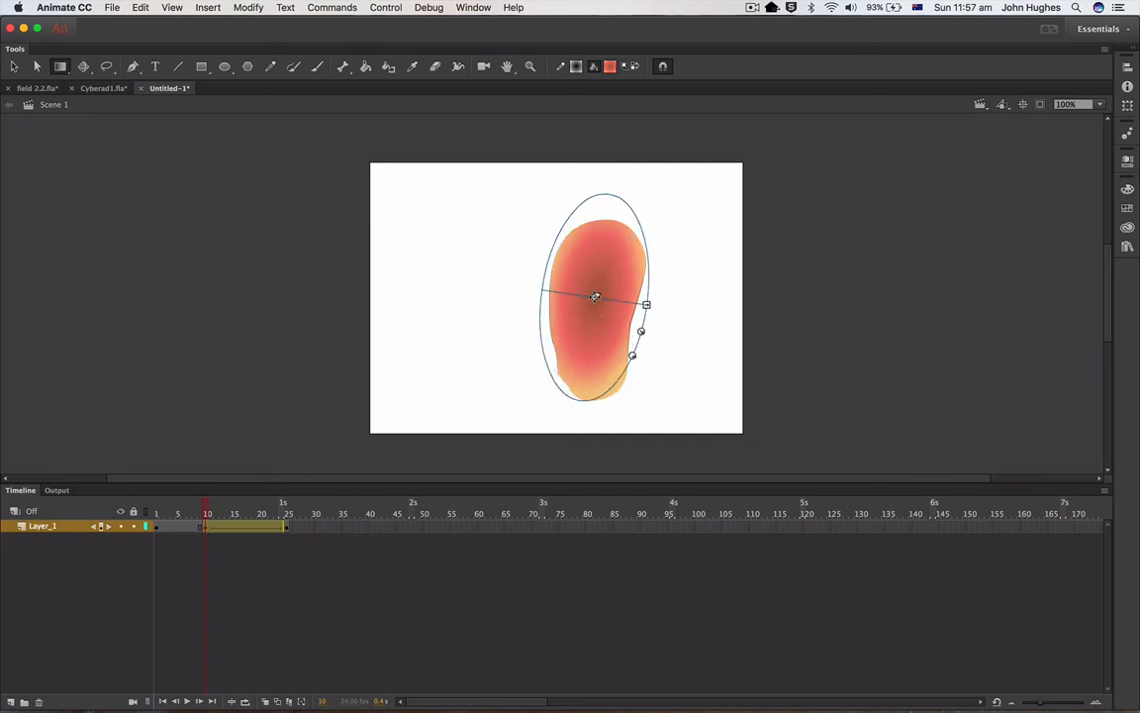
pyautogui.moveTo(594, 297); pyautogui.dragTo(599, 308)
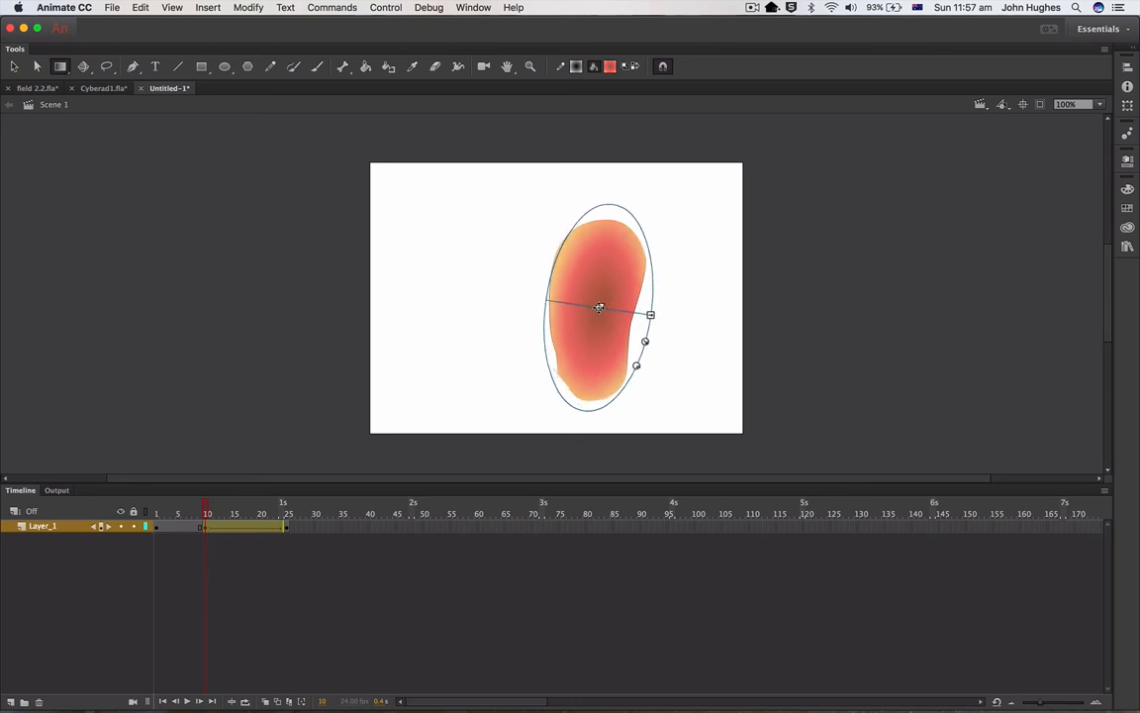
pyautogui.click(689, 327)
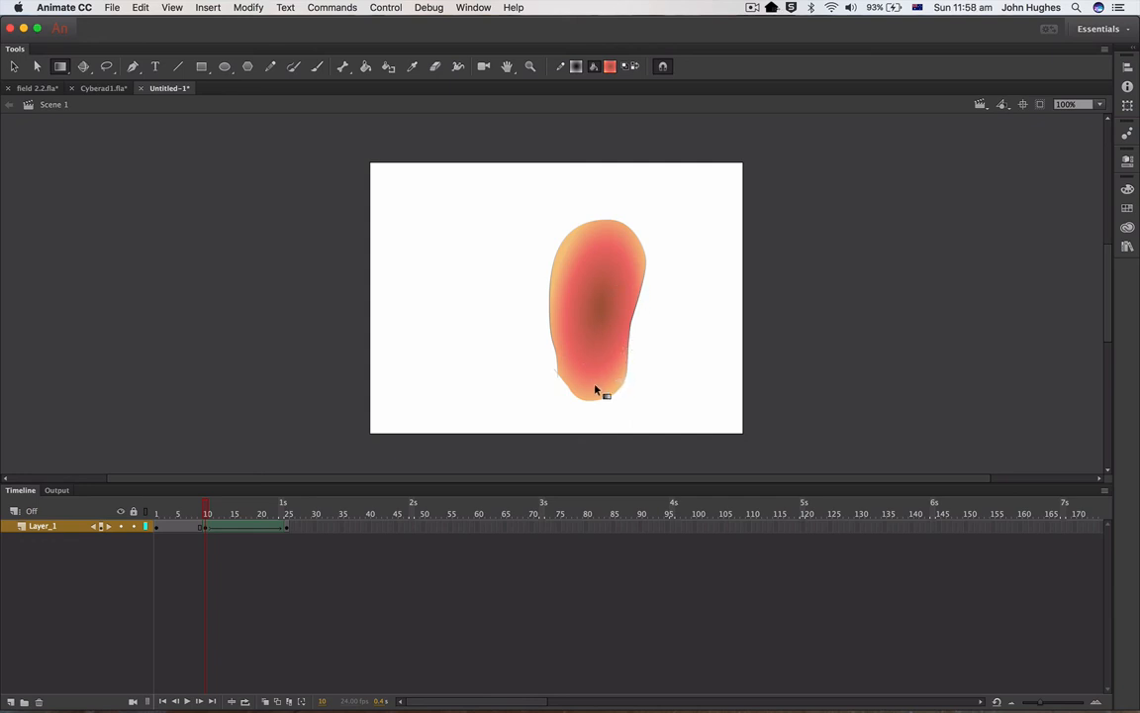
# Step: Reshape the top of the tall shape by pulling its upper edges outward and up into a broader crown
pyautogui.click(14, 66)
pyautogui.moveTo(592, 228); pyautogui.dragTo(561, 217)
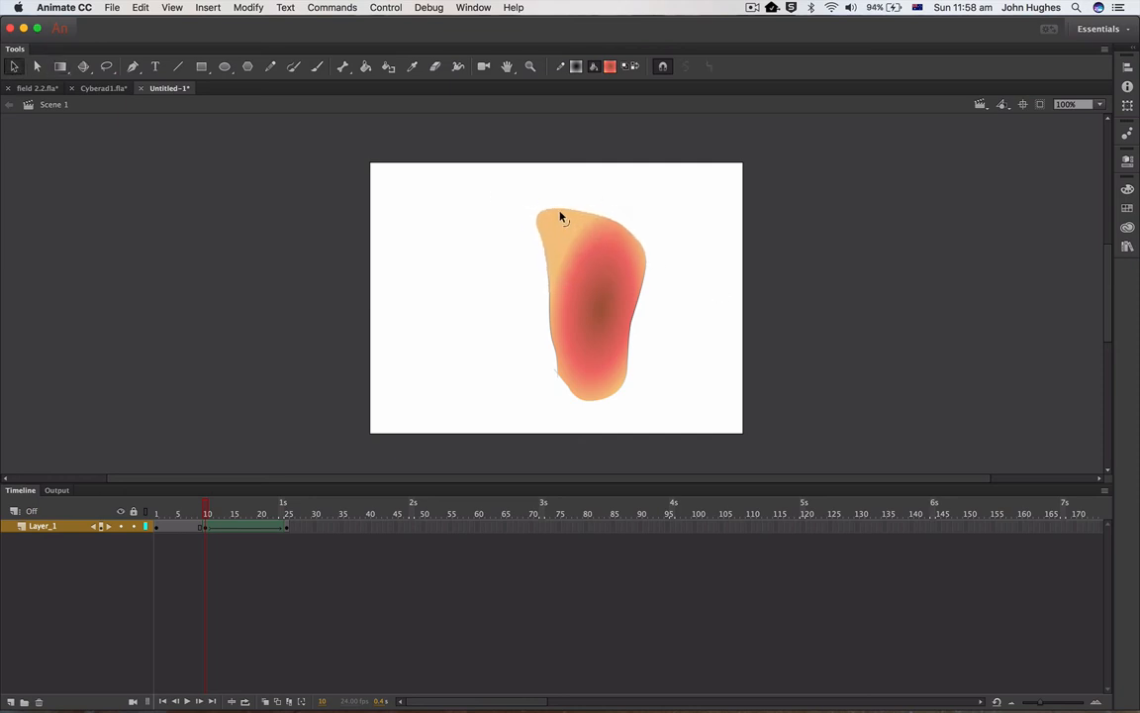
pyautogui.moveTo(634, 241); pyautogui.dragTo(593, 186)
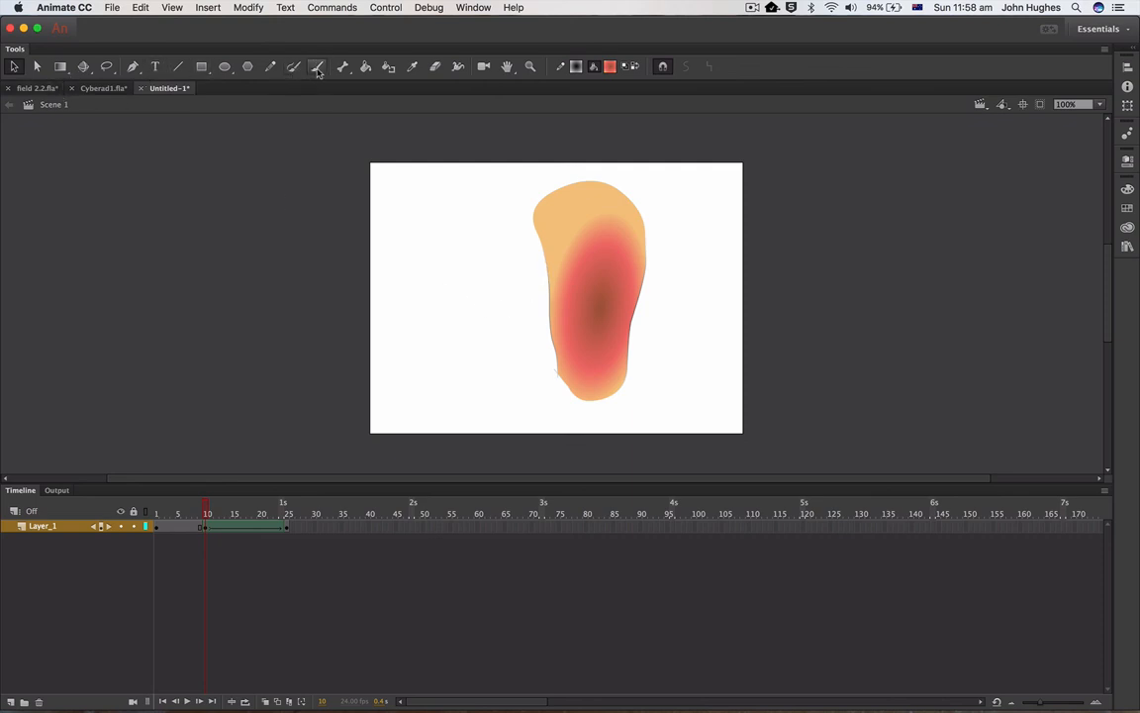
# Step: Draw a rounded, open-ended loop with the Pencil overlapping the tall shape's upper left part, and smooth its line
pyautogui.click(271, 68)
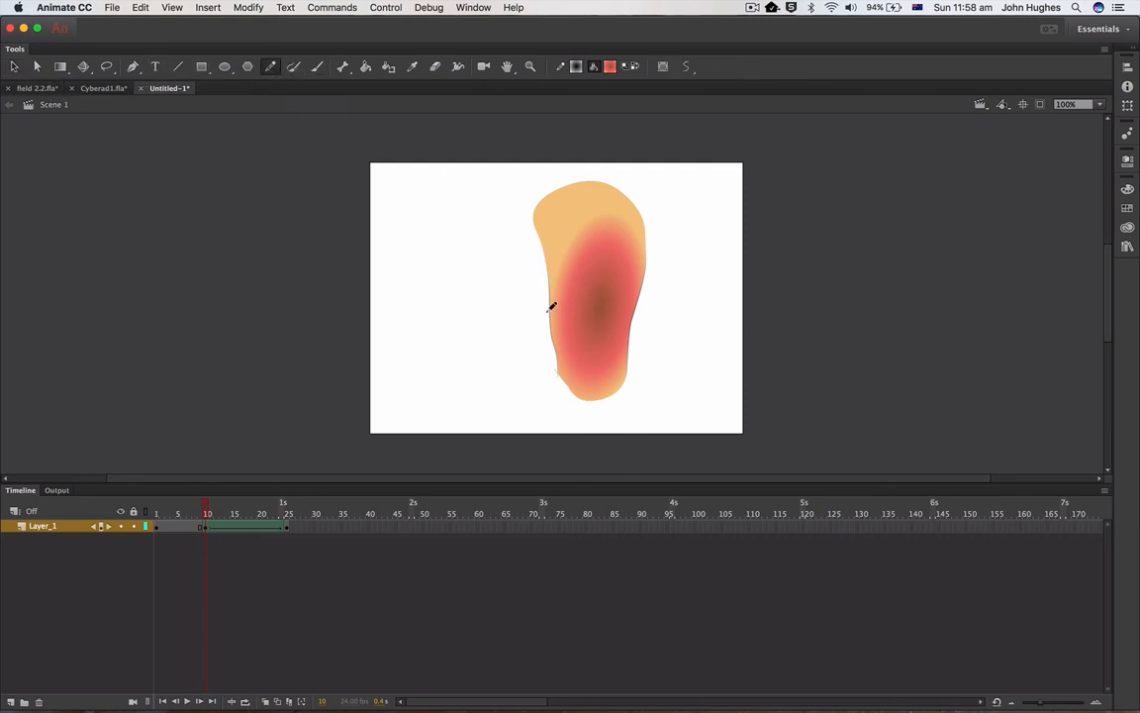
pyautogui.moveTo(548, 312)
pyautogui.mouseDown()
pyautogui.moveTo(588, 238)
pyautogui.moveTo(589, 208)
pyautogui.moveTo(579, 188)
pyautogui.moveTo(529, 178)
pyautogui.moveTo(506, 198)
pyautogui.moveTo(526, 308)
pyautogui.mouseUp()
pyautogui.click(14, 66)
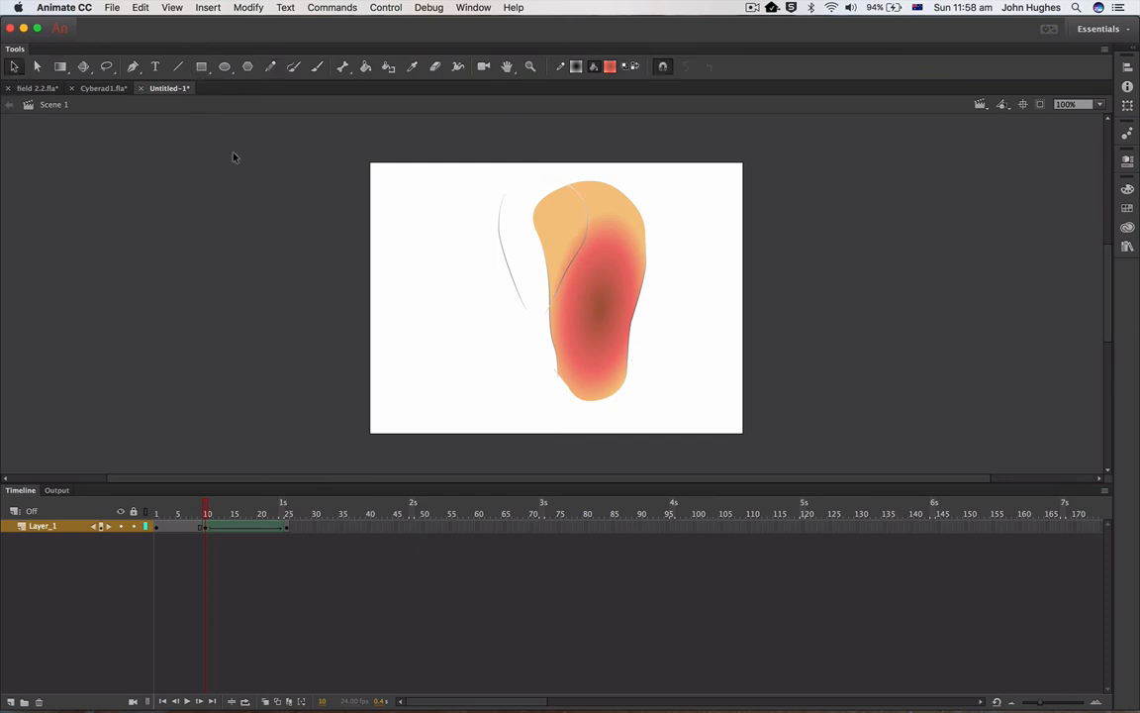
pyautogui.click(501, 252)
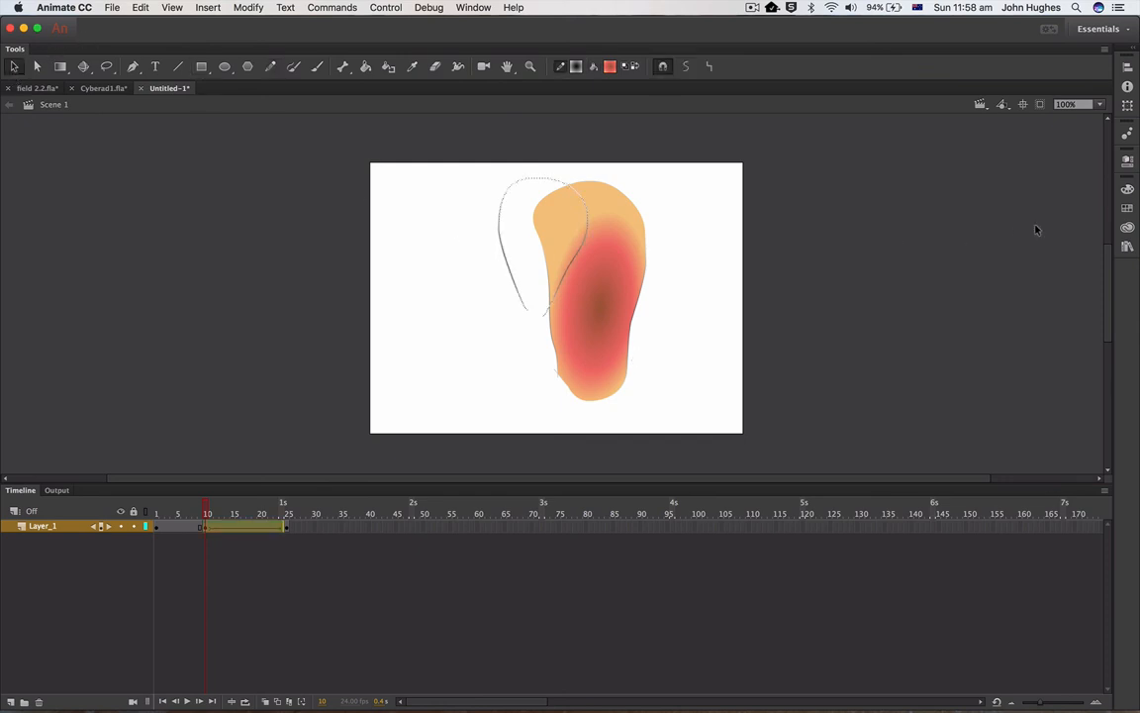
pyautogui.click(689, 68)
# Step: Close the gap in the loop by pulling its open lower end onto the tall shape's left edge
pyautogui.click(365, 66)
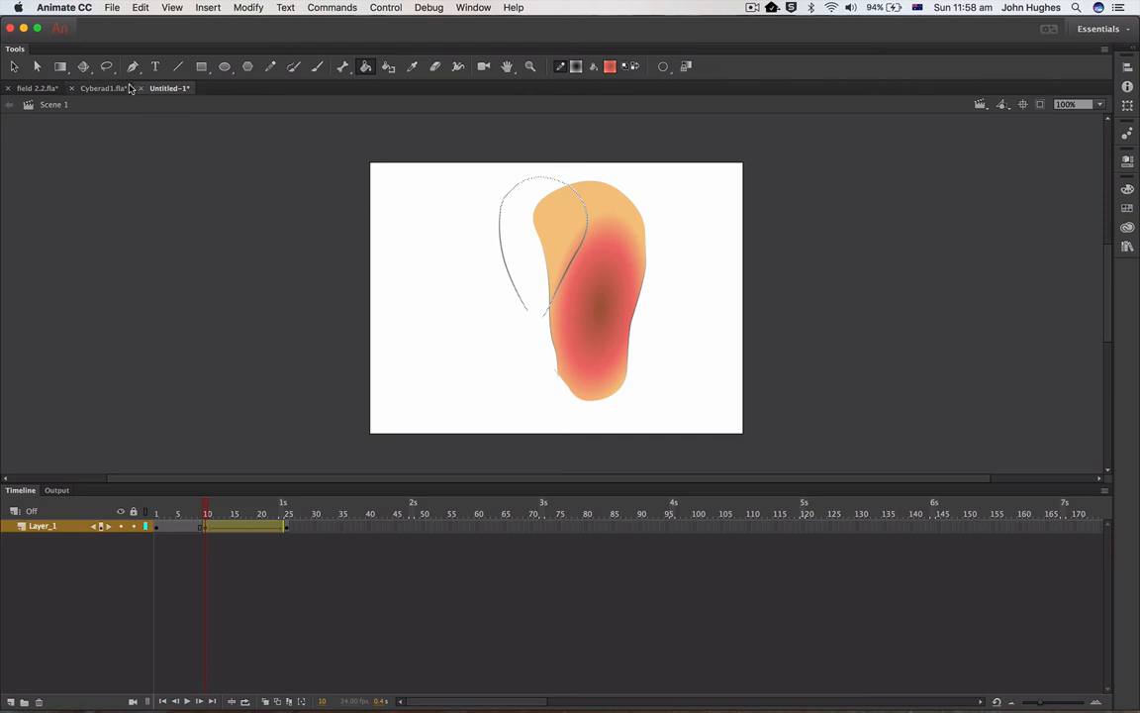
pyautogui.click(14, 67)
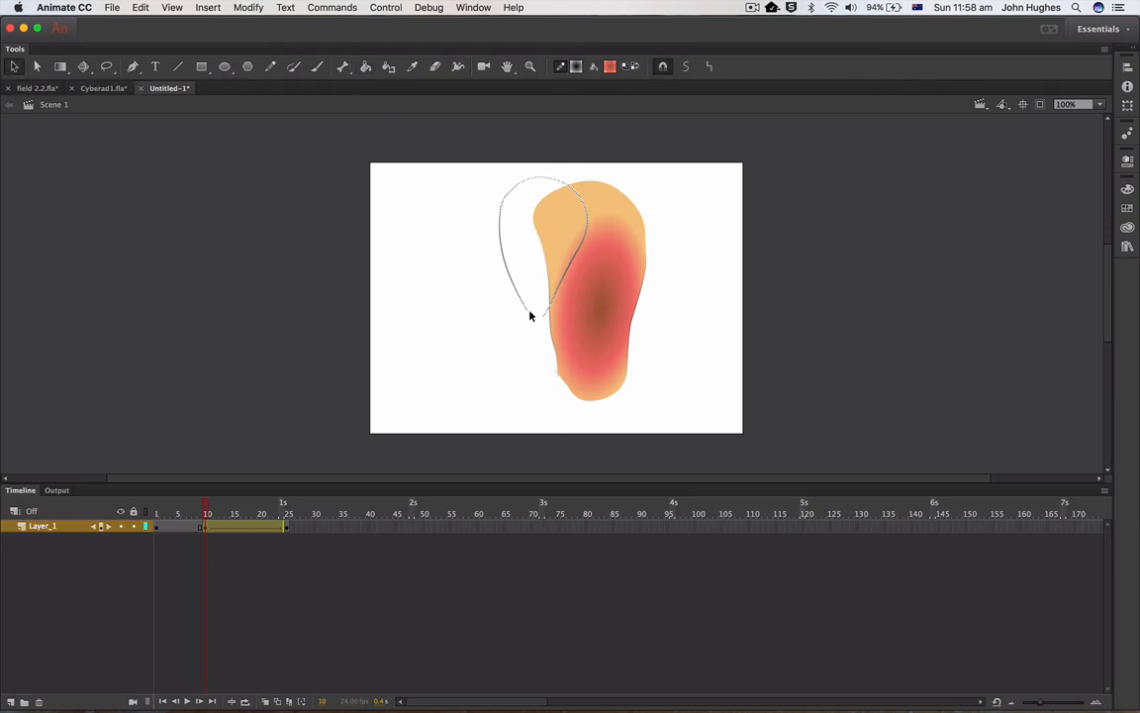
pyautogui.moveTo(530, 315); pyautogui.dragTo(565, 328)
pyautogui.click(529, 346)
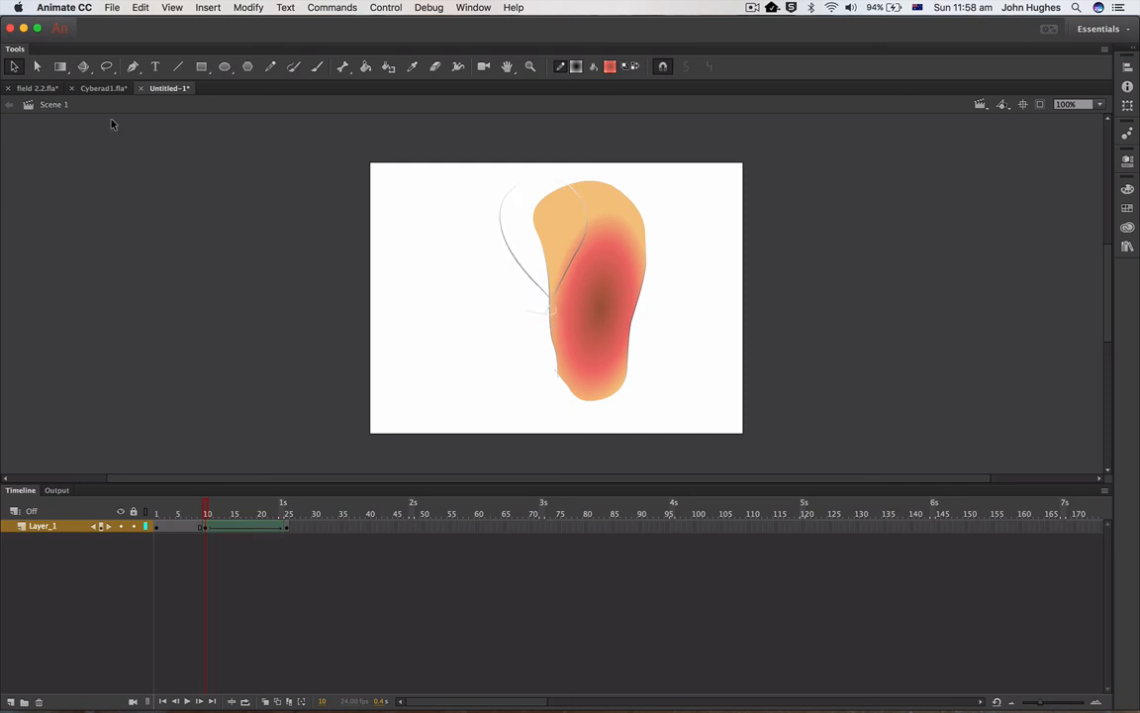
# Step: Delete the old fill and edge line inside the loop and fill the whole loop with the sampled radial gradient
pyautogui.click(545, 255)
pyautogui.press('Delete')
pyautogui.click(552, 255)
pyautogui.press('Delete')
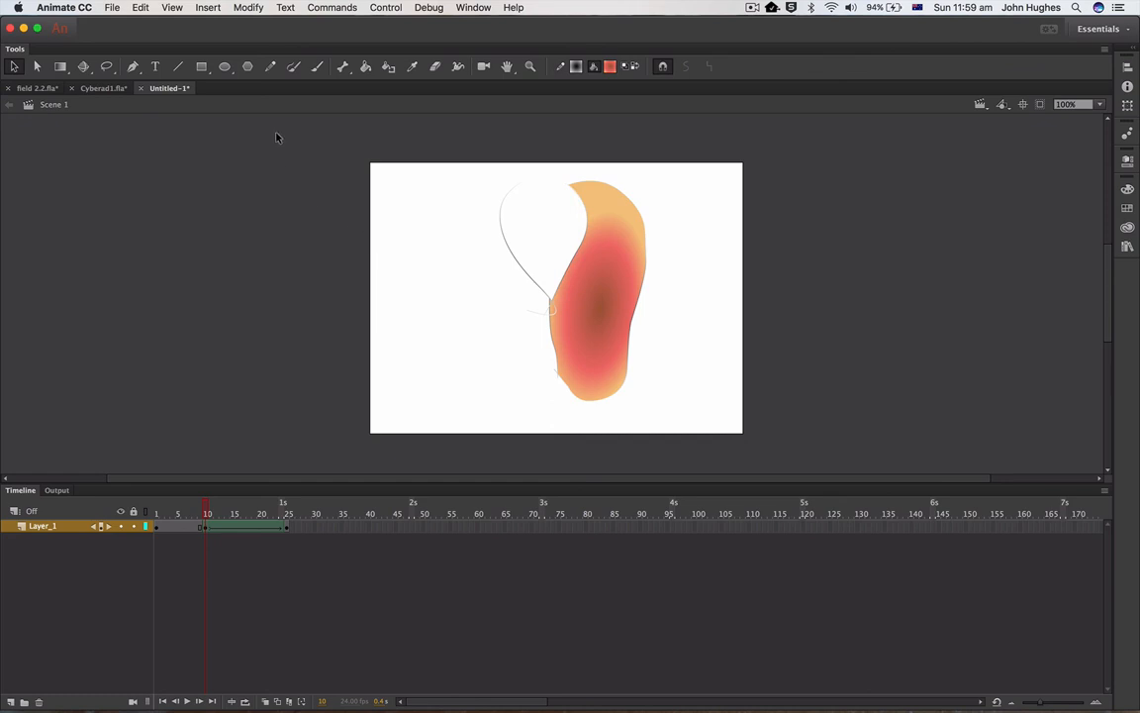
pyautogui.click(365, 67)
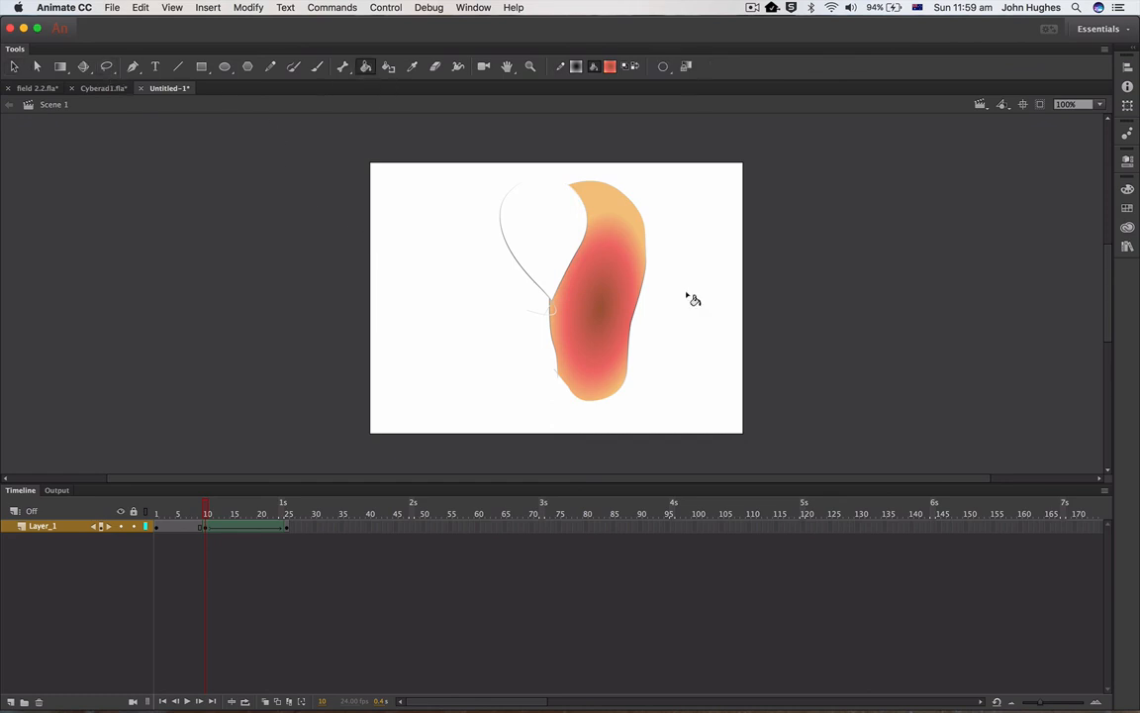
pyautogui.click(547, 230)
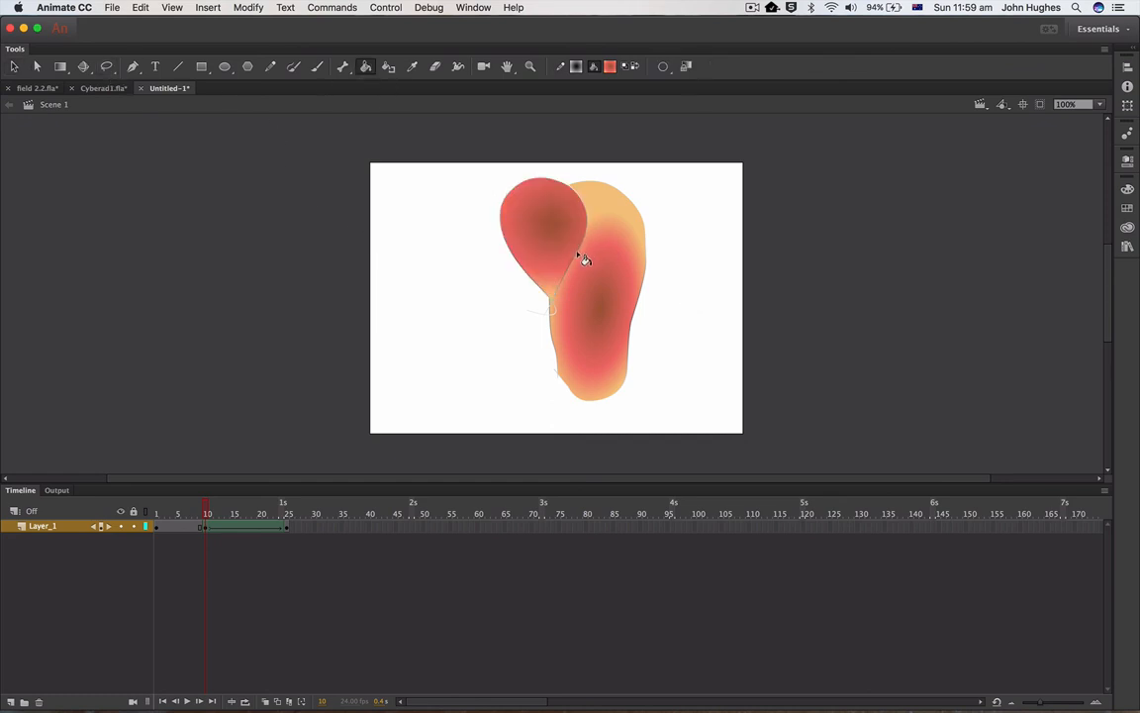
# Step: Delete the loop's outline together with the stray line ends at its lower tip
pyautogui.click(14, 66)
pyautogui.click(550, 296)
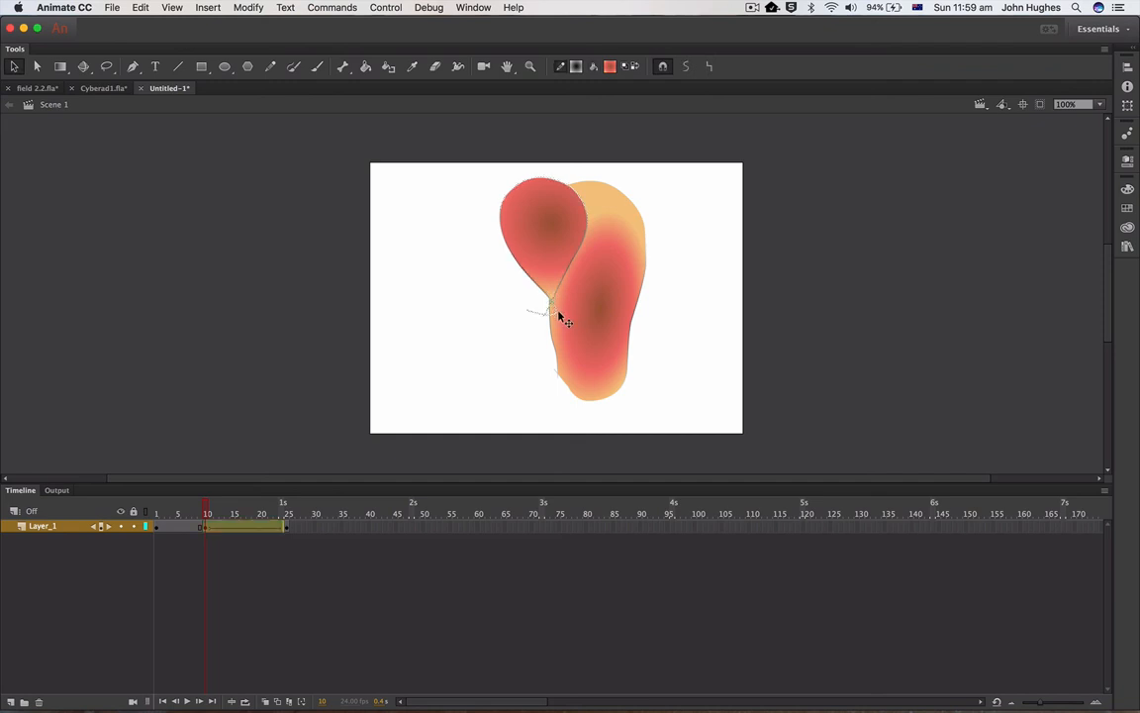
pyautogui.press('Delete')
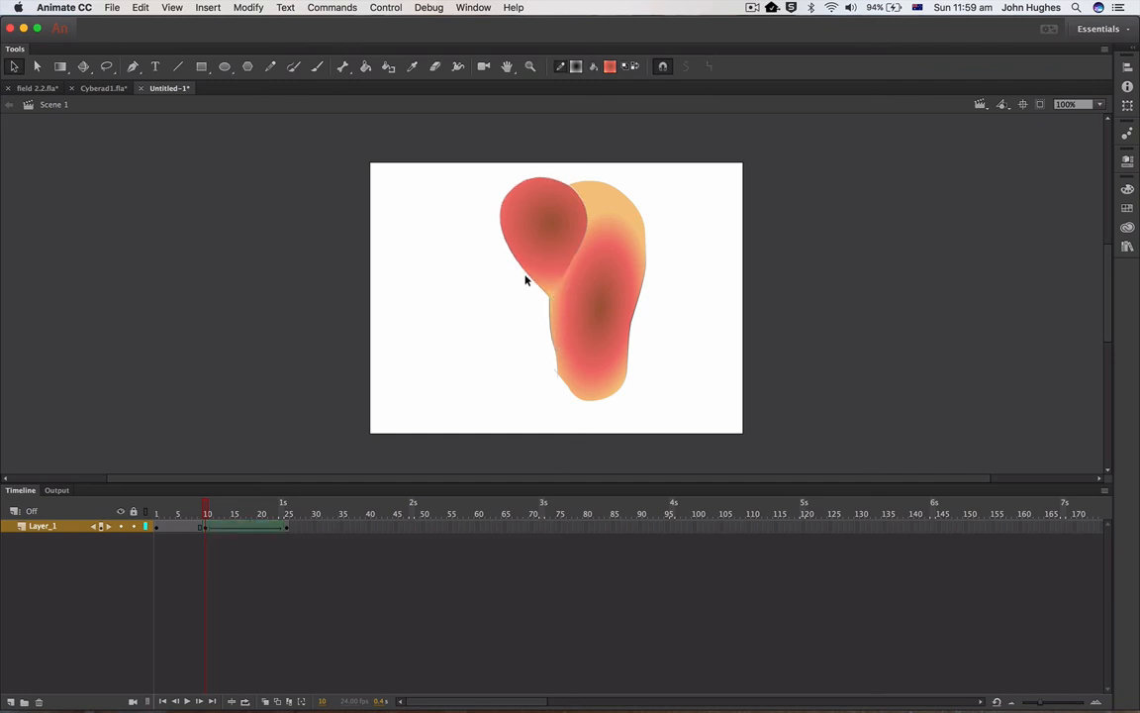
# Step: Transform the loop fill's gradient: narrow it to an upright ellipse and shift its centre down and left
pyautogui.press('q')
pyautogui.click(540, 236)
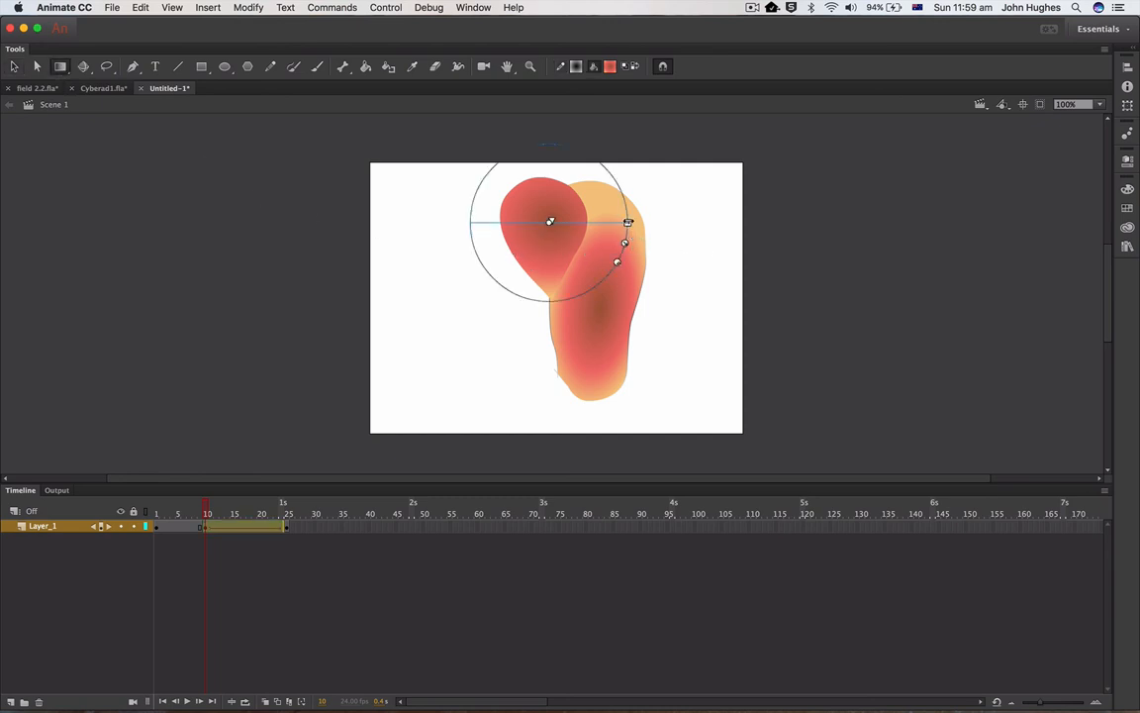
pyautogui.moveTo(611, 221)
pyautogui.mouseDown()
pyautogui.moveTo(549, 236)
pyautogui.moveTo(547, 249)
pyautogui.moveTo(545, 230)
pyautogui.moveTo(519, 224)
pyautogui.moveTo(558, 252)
pyautogui.moveTo(539, 243)
pyautogui.mouseUp()
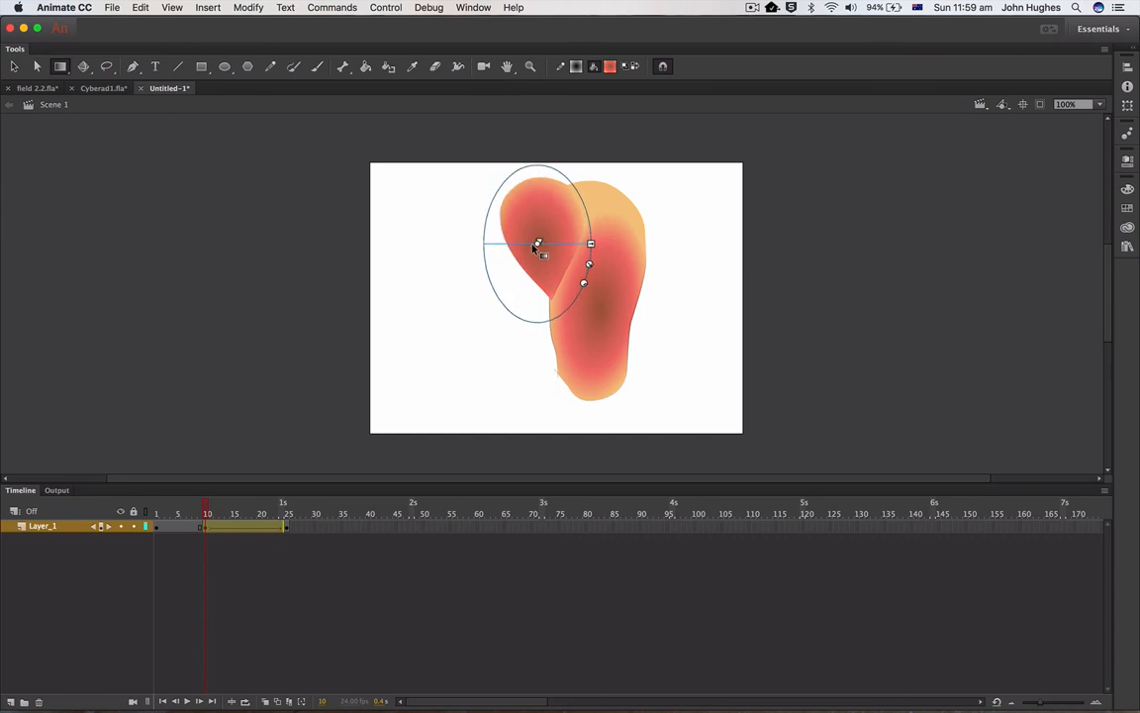
# Step: Nudge the loop's fill slightly to the right over the tall shape's edge and deselect it
pyautogui.click(14, 66)
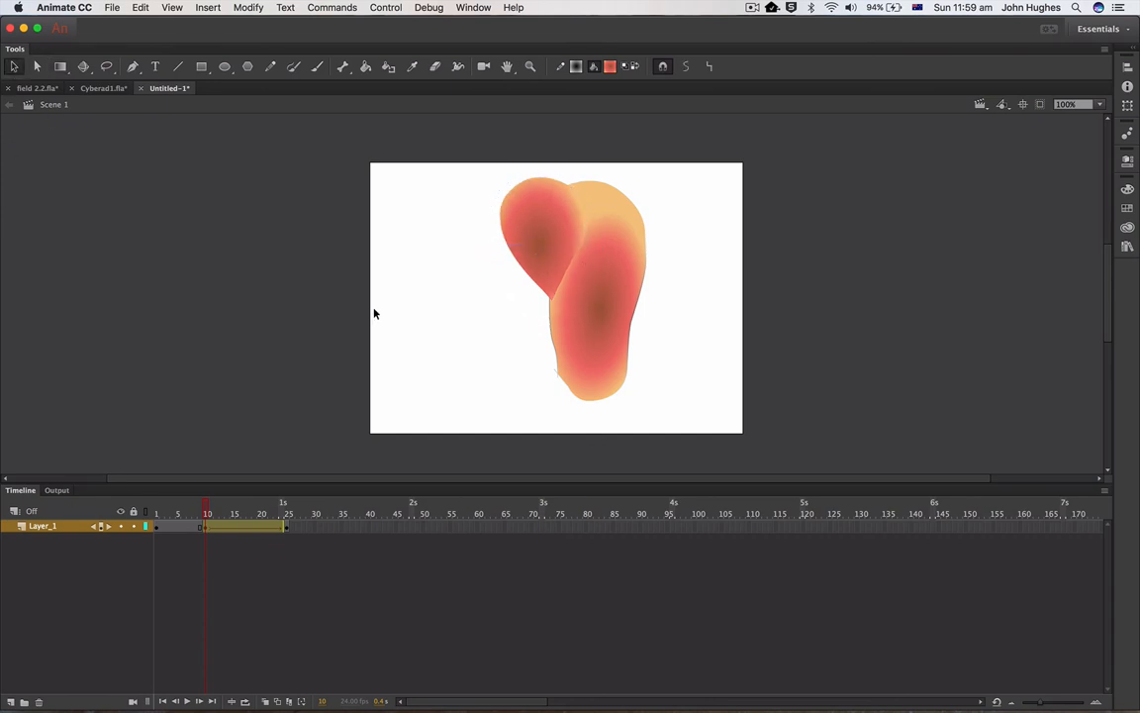
pyautogui.moveTo(542, 247)
pyautogui.mouseDown()
pyautogui.moveTo(472, 258)
pyautogui.moveTo(549, 240)
pyautogui.moveTo(555, 249)
pyautogui.mouseUp()
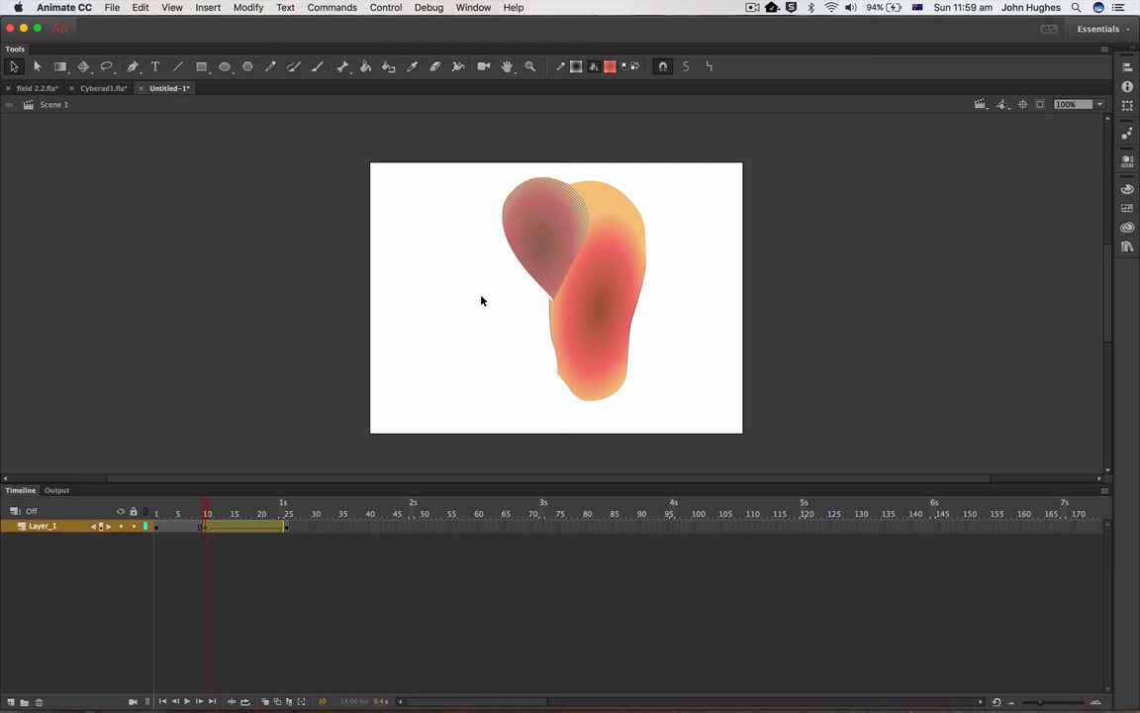
pyautogui.click(60, 66)
pyautogui.click(535, 232)
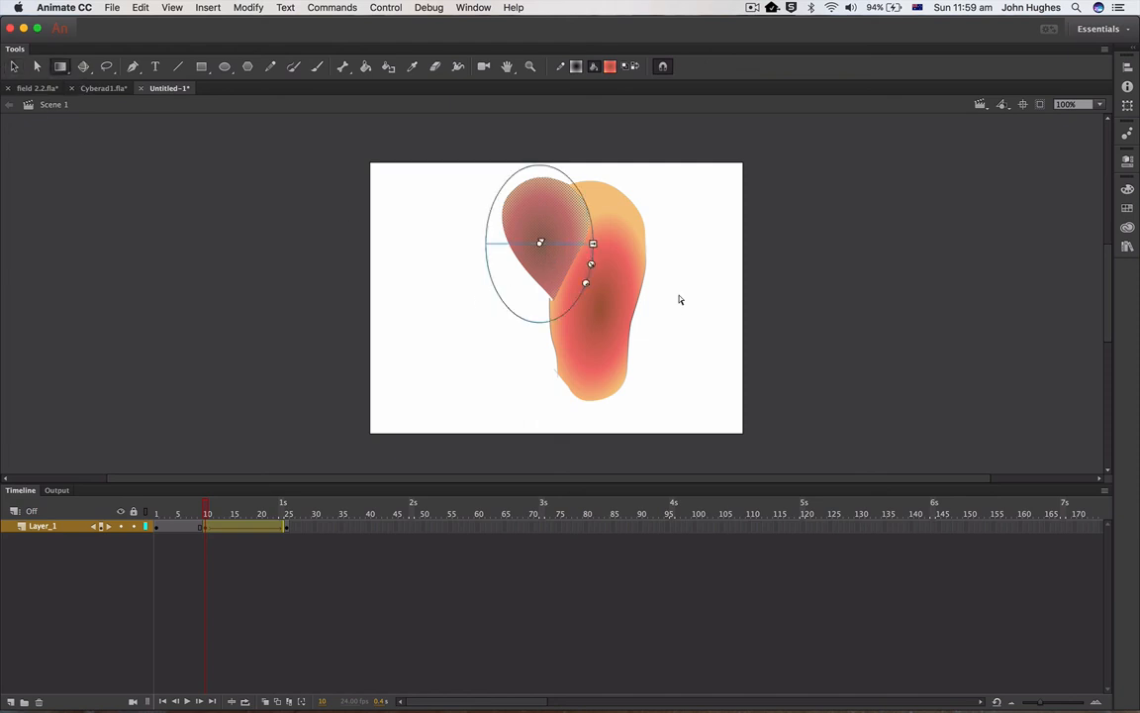
pyautogui.click(446, 302)
# Step: Transform the loop fill's radial gradient: tilt it along the loop's length, shrink it and shift its dark centre up and right
pyautogui.click(540, 237)
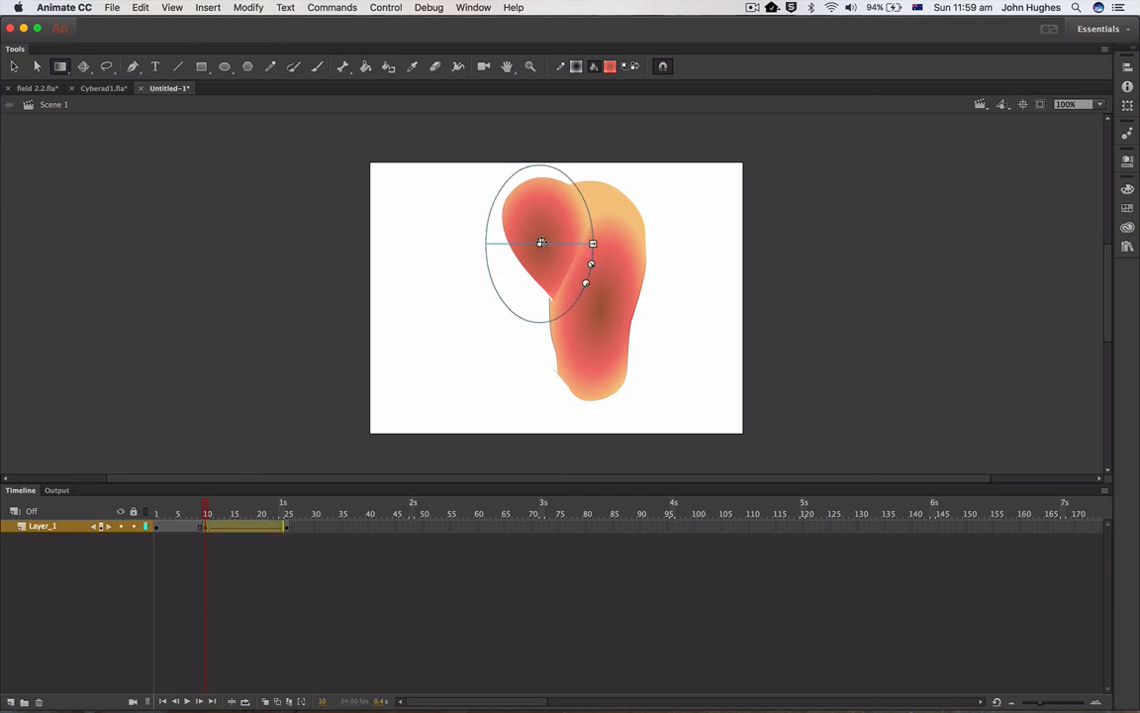
pyautogui.moveTo(540, 242)
pyautogui.mouseDown()
pyautogui.moveTo(531, 232)
pyautogui.moveTo(578, 269)
pyautogui.moveTo(535, 242)
pyautogui.mouseUp()
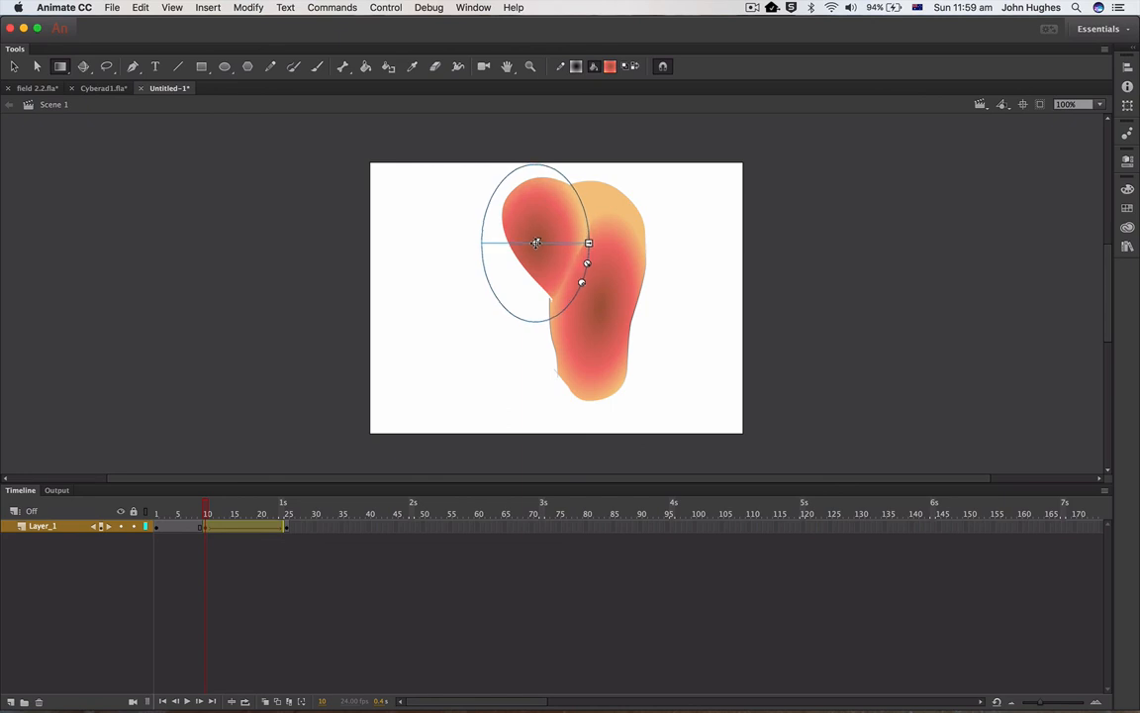
pyautogui.moveTo(582, 283); pyautogui.dragTo(601, 279)
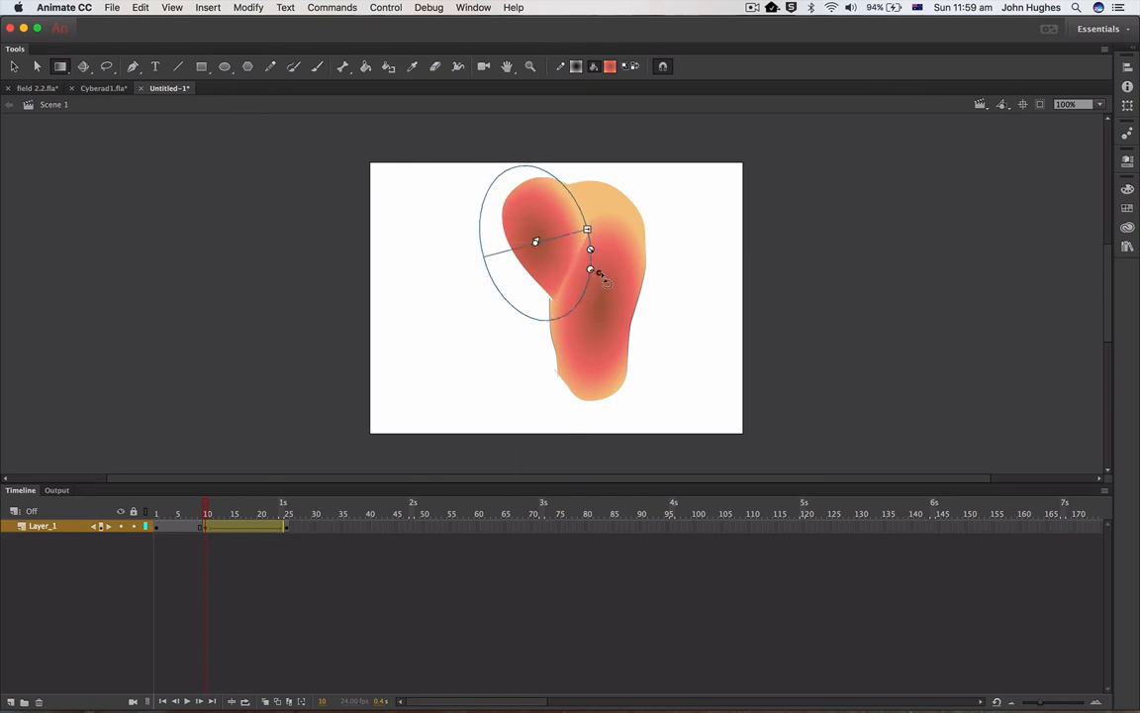
pyautogui.moveTo(535, 241)
pyautogui.mouseDown()
pyautogui.moveTo(607, 223)
pyautogui.moveTo(610, 258)
pyautogui.mouseUp()
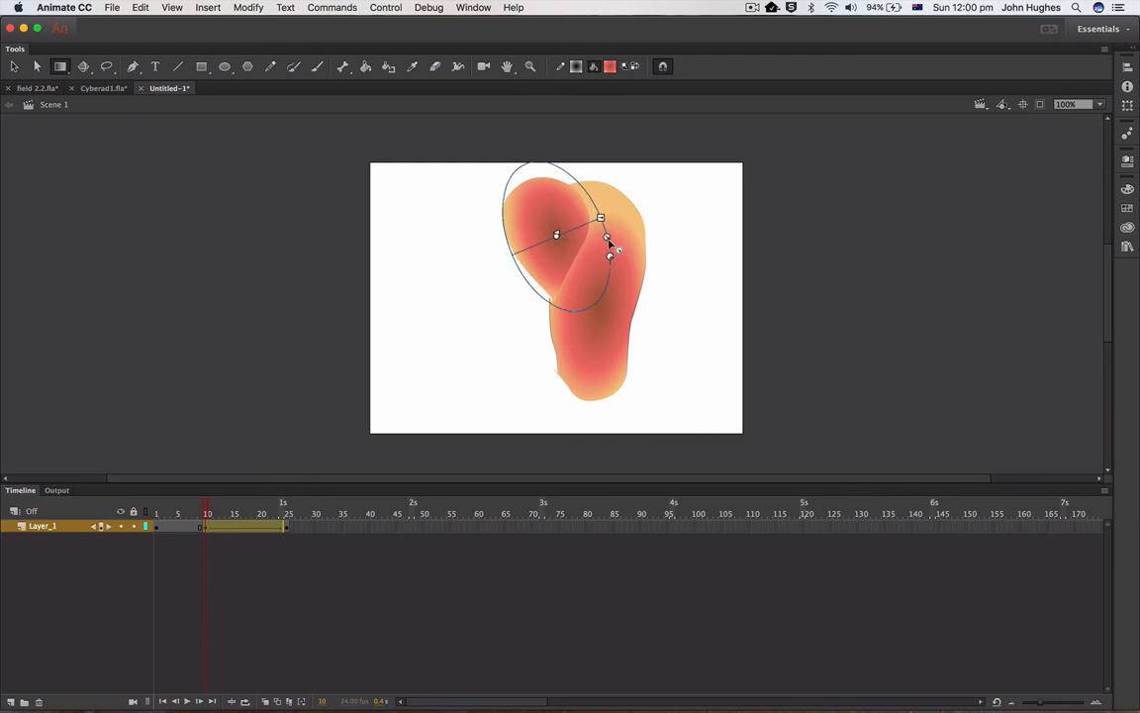
pyautogui.moveTo(608, 241)
pyautogui.mouseDown()
pyautogui.moveTo(598, 237)
pyautogui.moveTo(606, 246)
pyautogui.moveTo(616, 210)
pyautogui.moveTo(590, 224)
pyautogui.mouseUp()
pyautogui.moveTo(605, 267); pyautogui.dragTo(547, 221)
pyautogui.click(652, 275)
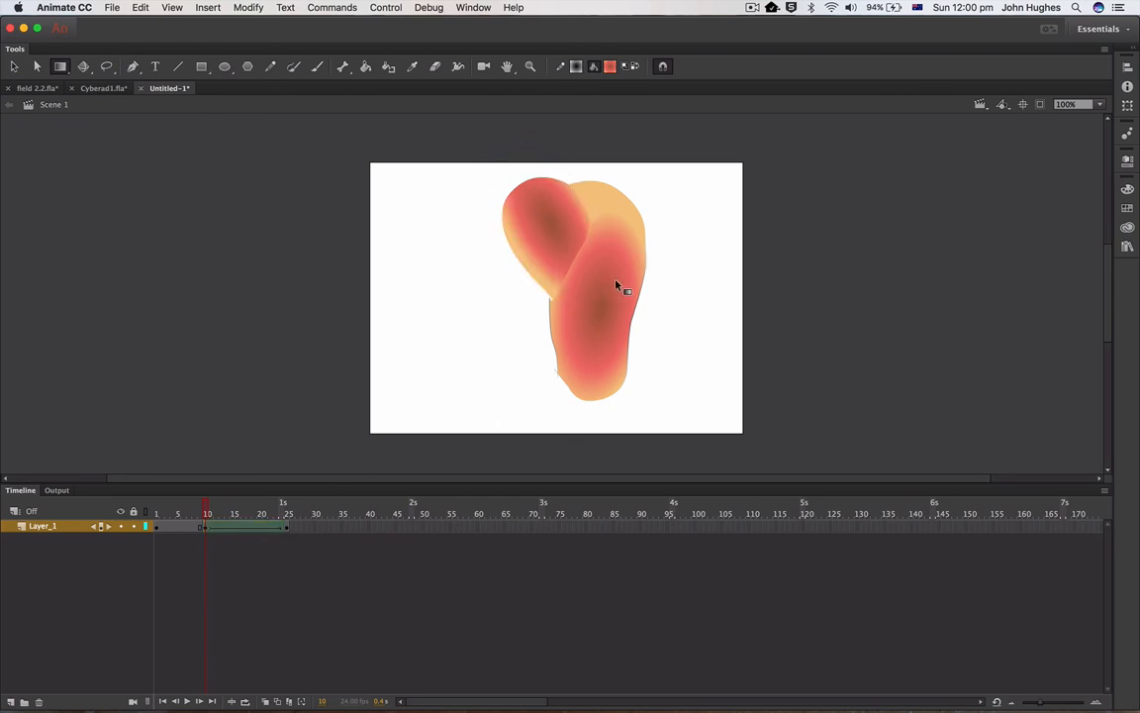
# Step: Shift the centre of the tall shape's radial gradient slightly up and to the left
pyautogui.click(614, 293)
pyautogui.moveTo(599, 307); pyautogui.dragTo(589, 297)
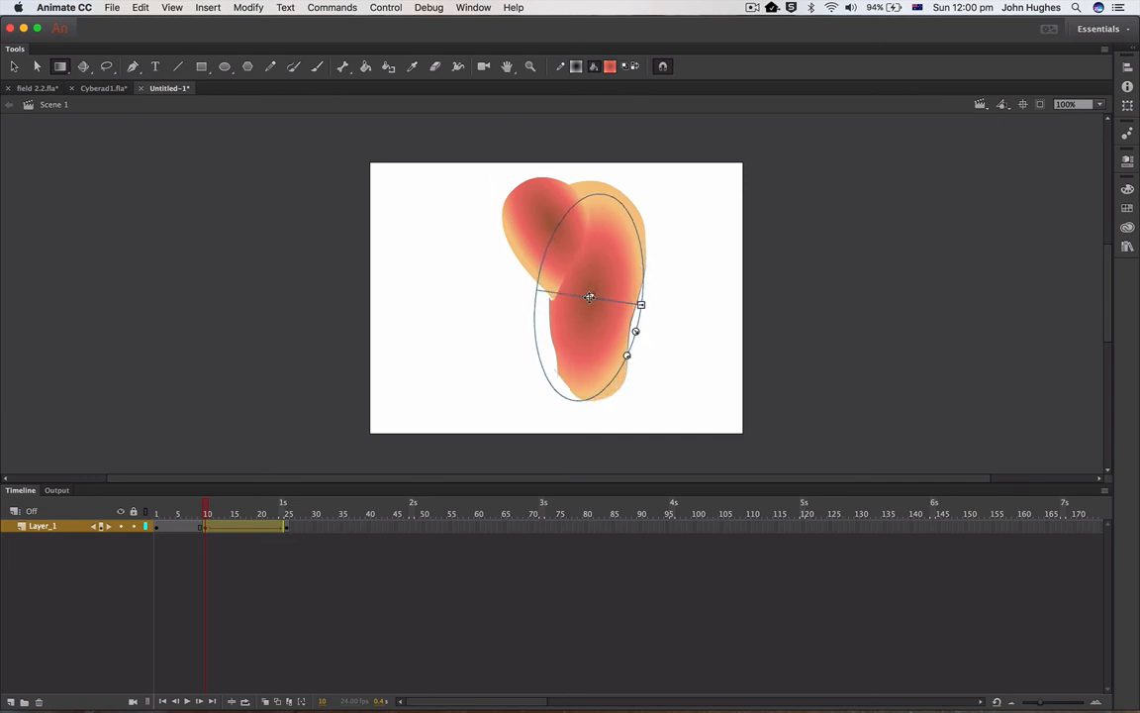
pyautogui.click(693, 318)
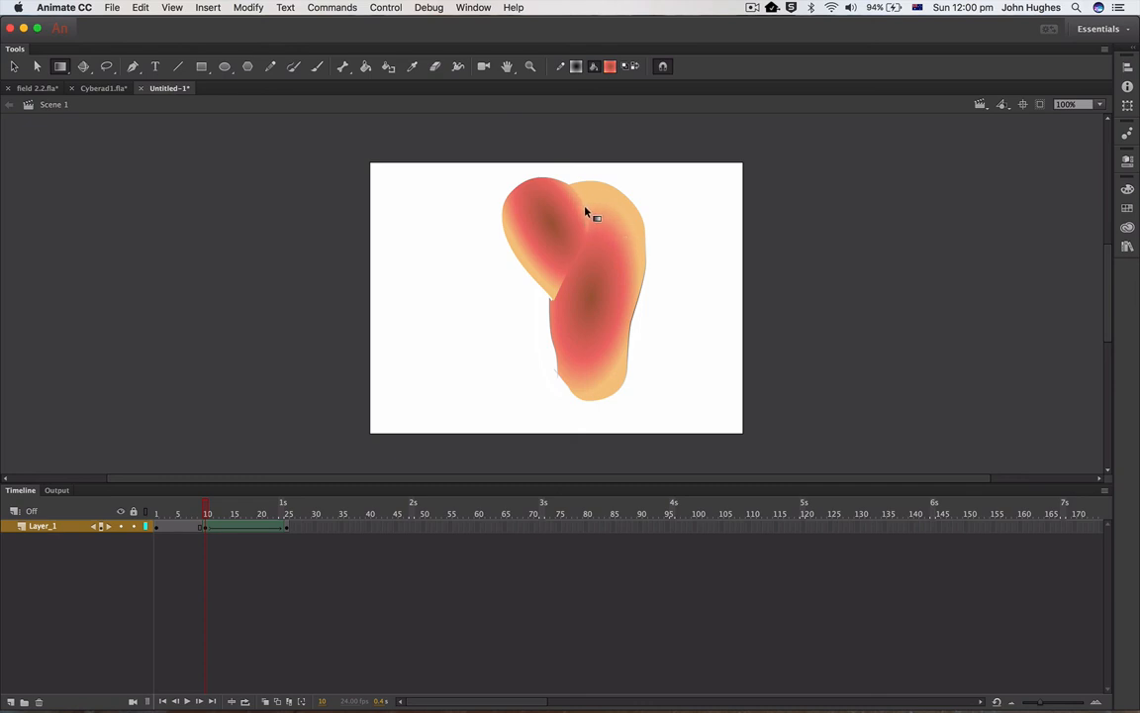
# Step: Bend the loop's right edge outward into a rounded curve over the tall shape
pyautogui.press('v')
pyautogui.moveTo(587, 214)
pyautogui.mouseDown()
pyautogui.moveTo(601, 206)
pyautogui.moveTo(581, 192)
pyautogui.moveTo(576, 211)
pyautogui.moveTo(605, 232)
pyautogui.moveTo(584, 238)
pyautogui.mouseUp()
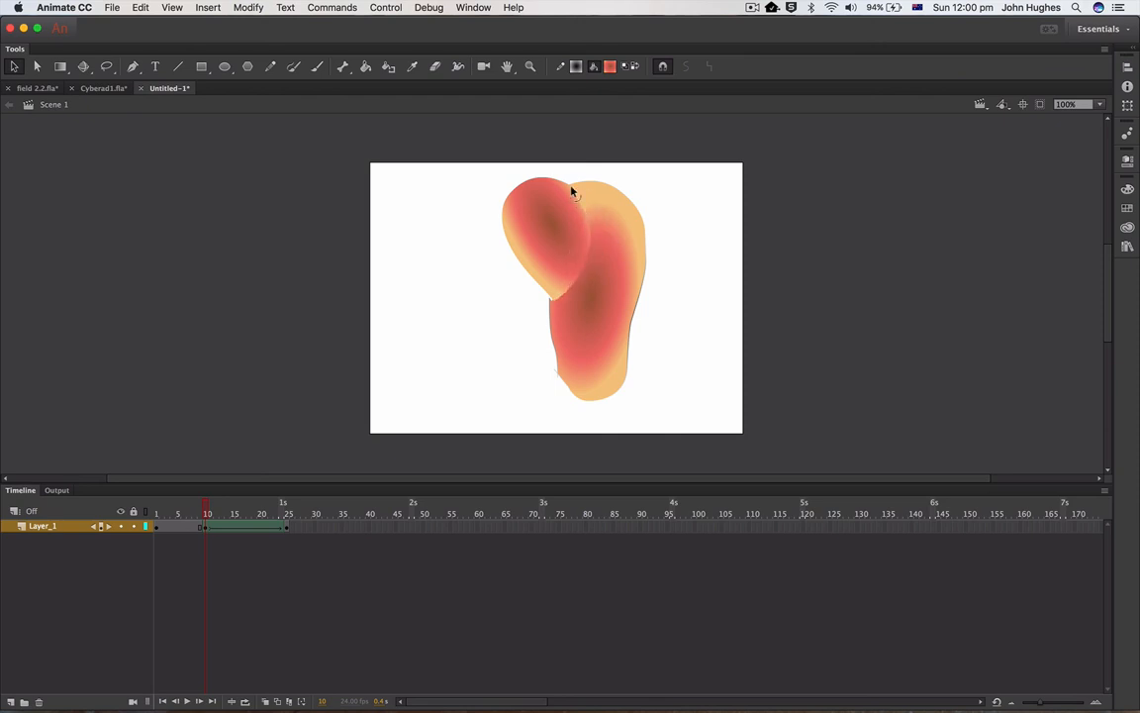
pyautogui.click(555, 207)
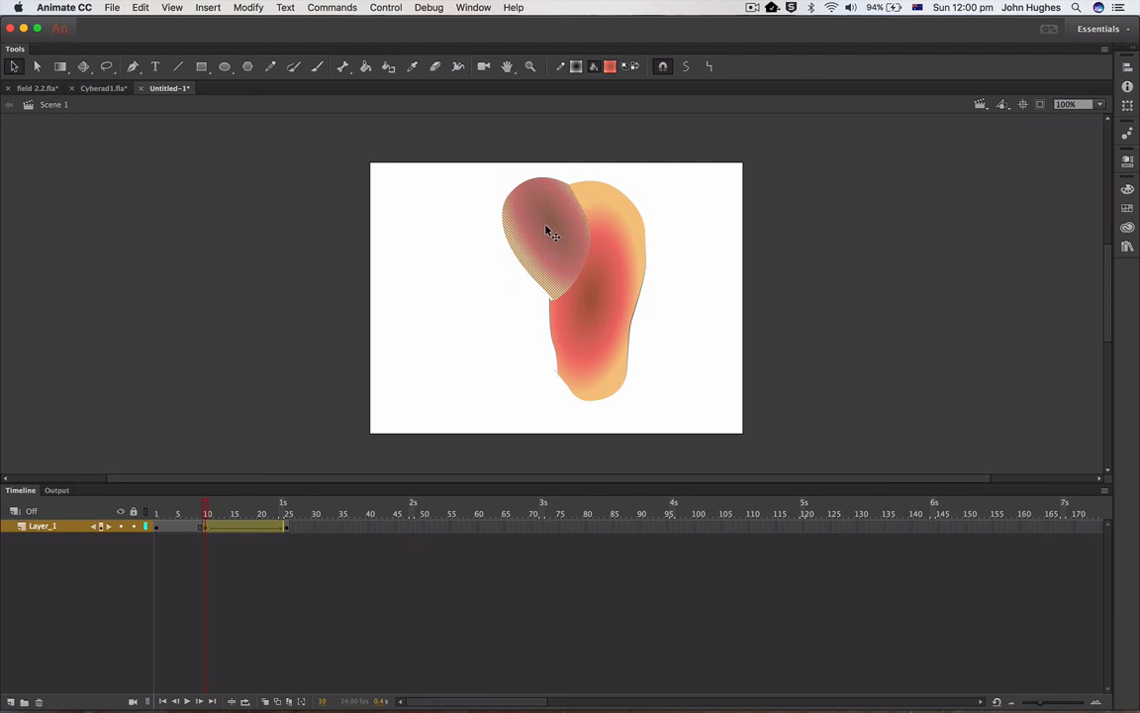
pyautogui.click(702, 333)
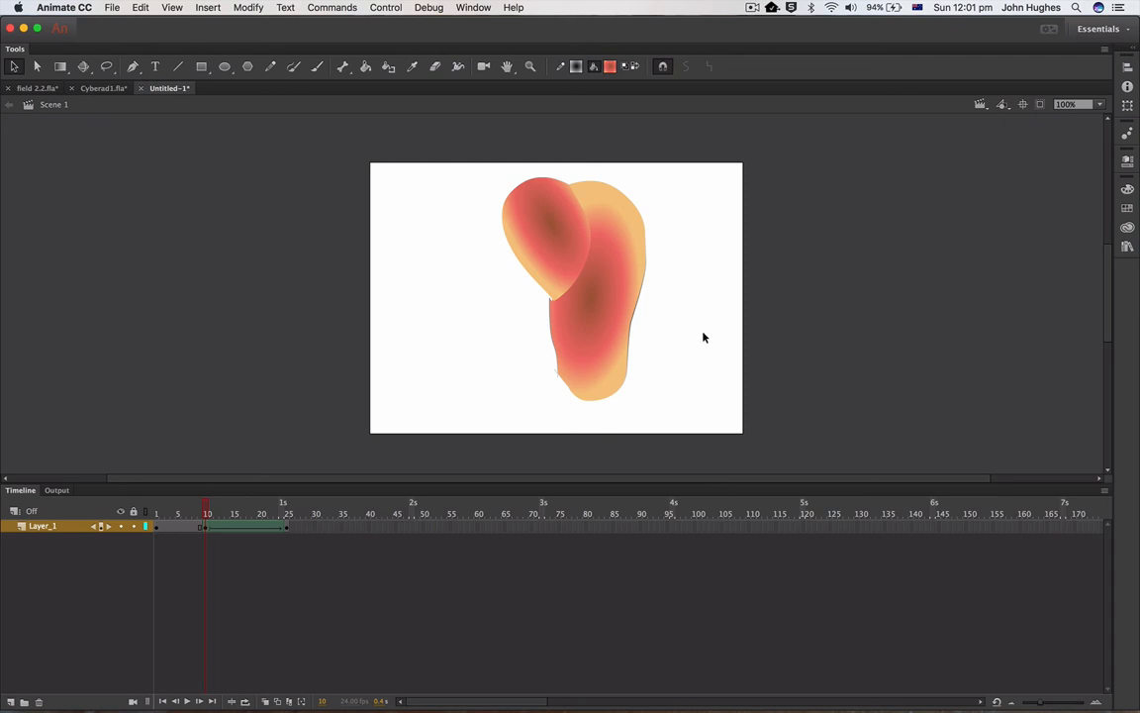
# Step: Switch to the field 2.2.fla document, open Scene 1 and bring the woman beside the window into view
pyautogui.click(38, 88)
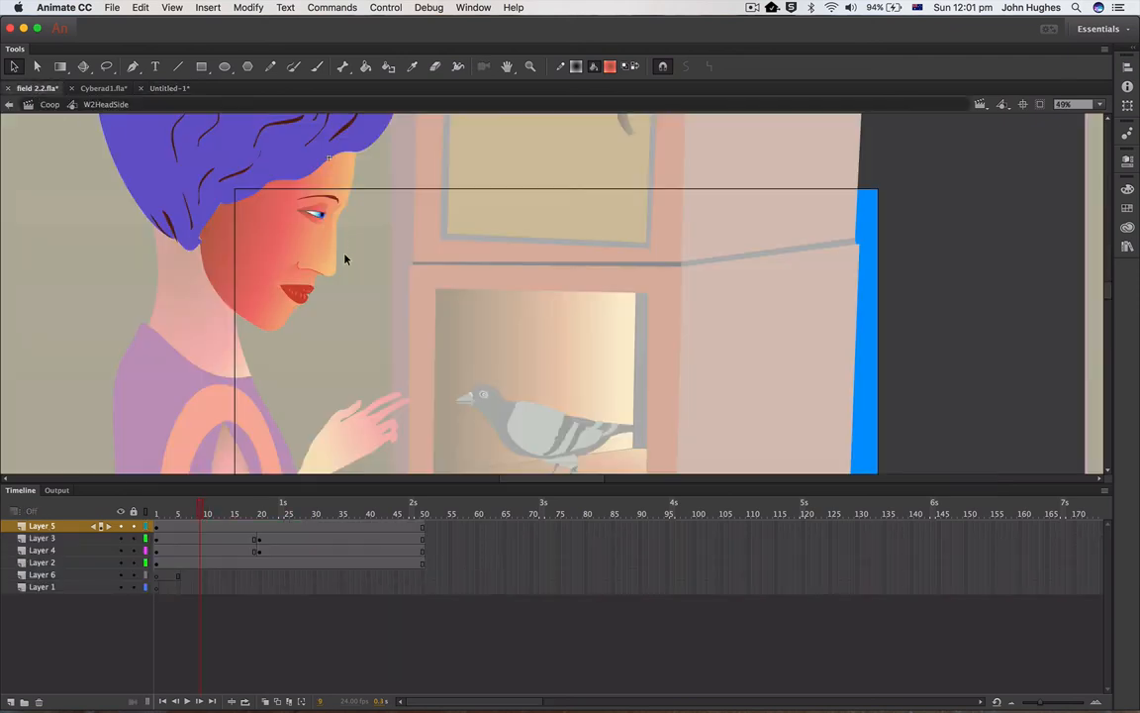
pyautogui.click(980, 104)
pyautogui.click(988, 121)
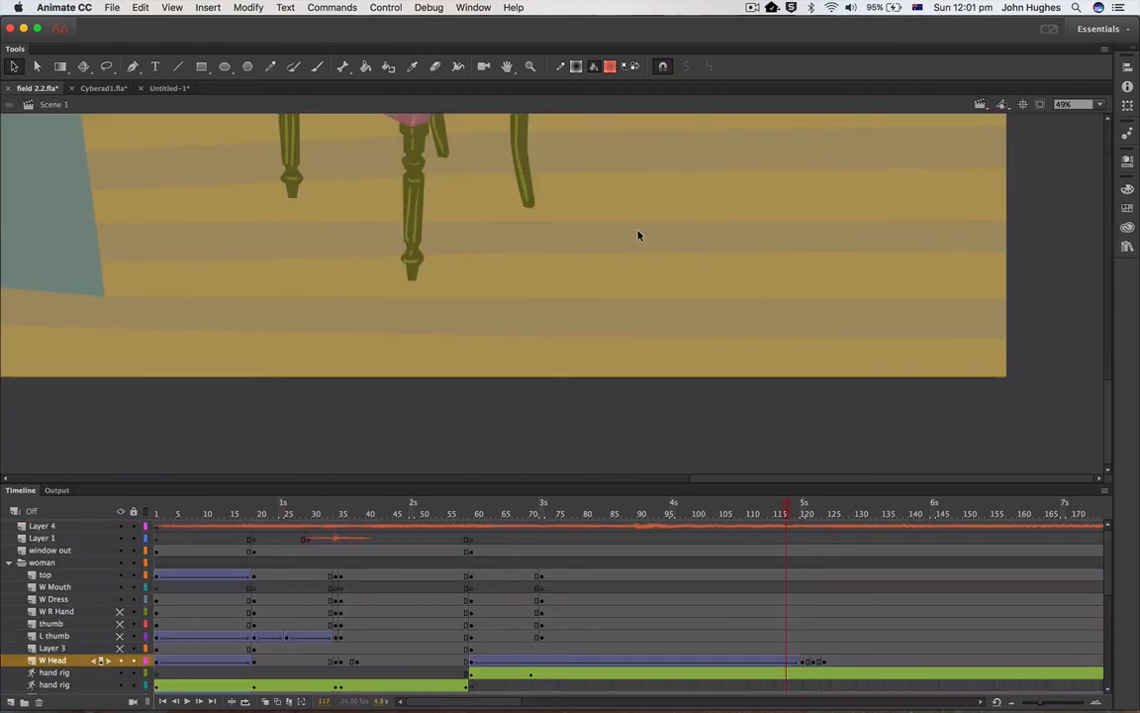
pyautogui.moveTo(501, 207); pyautogui.dragTo(950, 579)
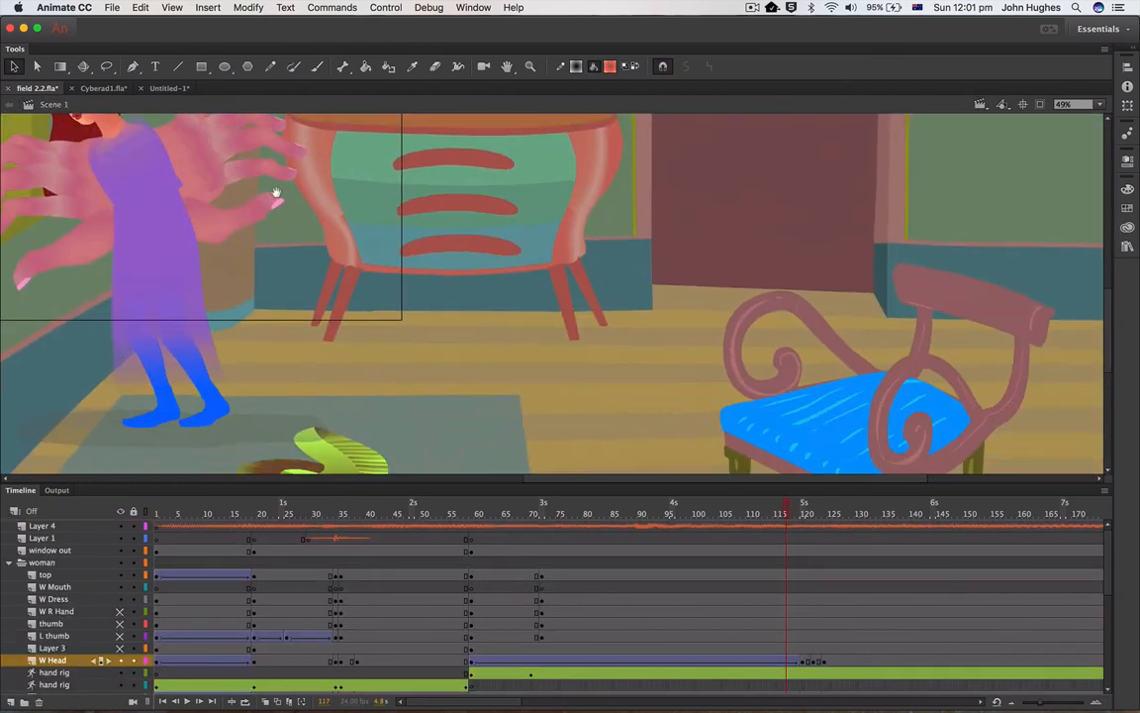
pyautogui.moveTo(274, 193); pyautogui.dragTo(575, 339)
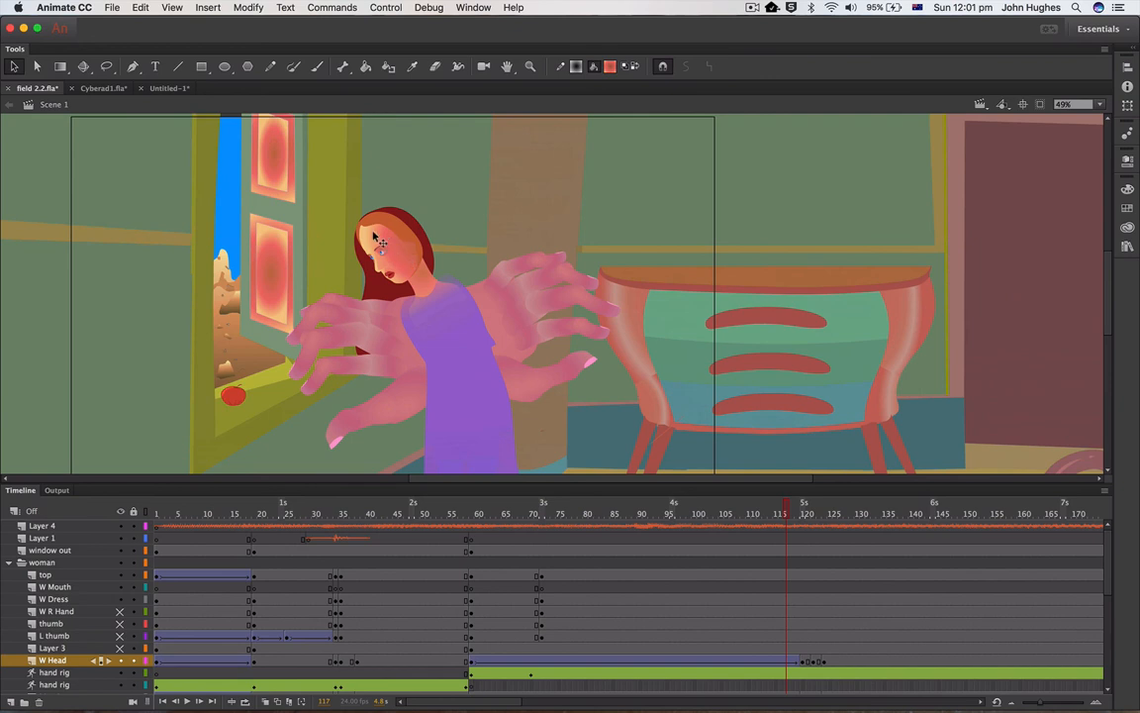